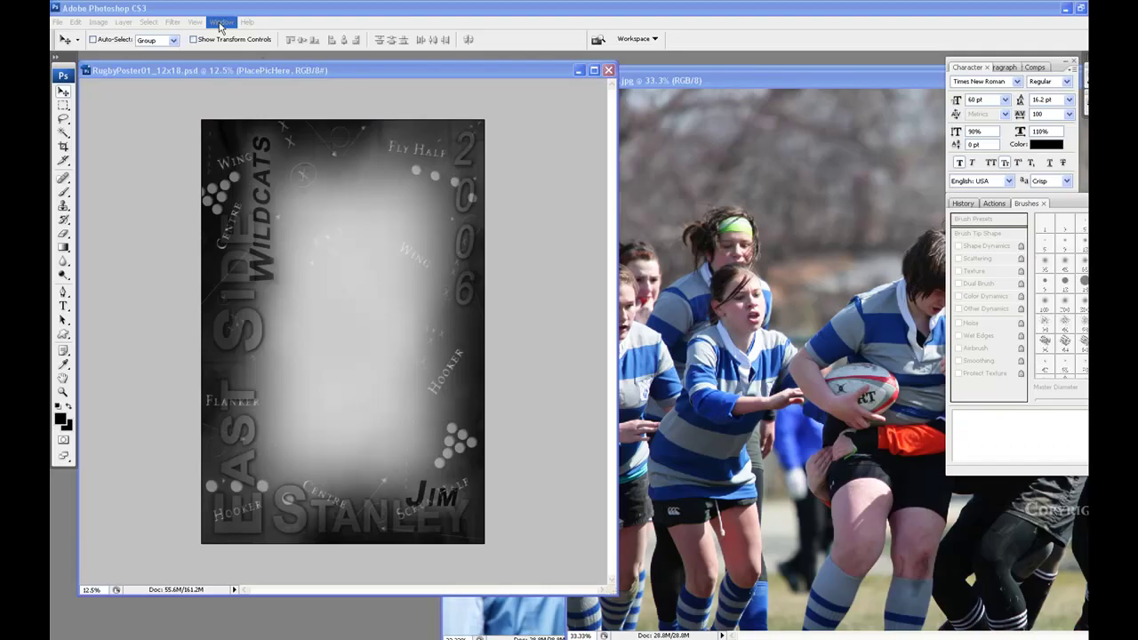
Open Photoshop's Window menu to see the panels that can be shown
click(220, 23)
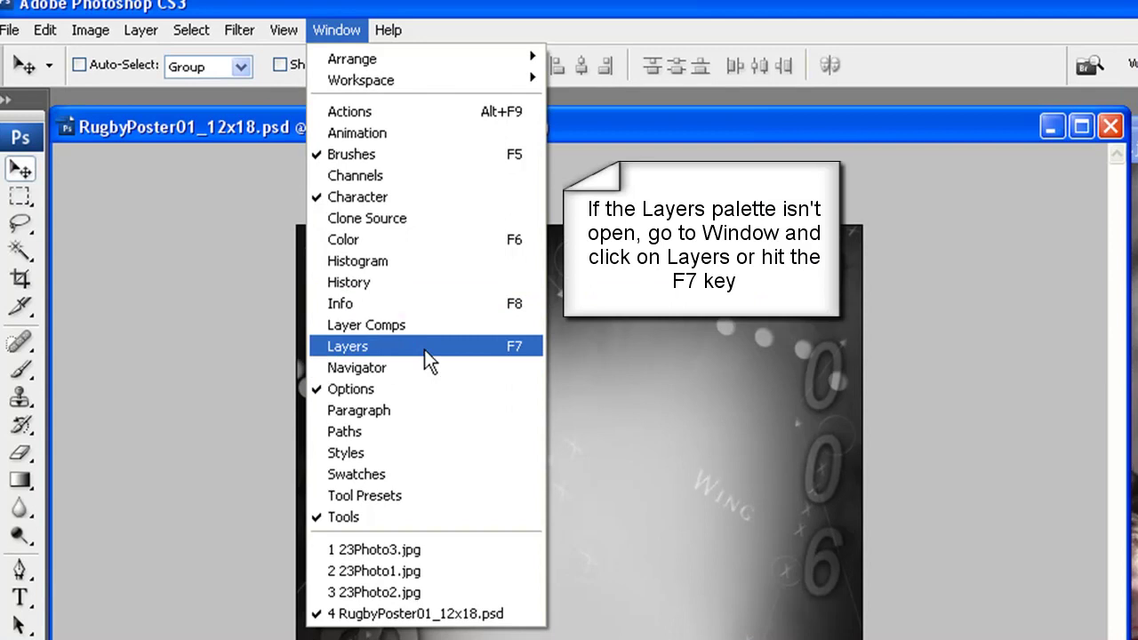
Show the Layers palette, hide Color Border, Border and PlacePicHere, then select Color Background
click(424, 350)
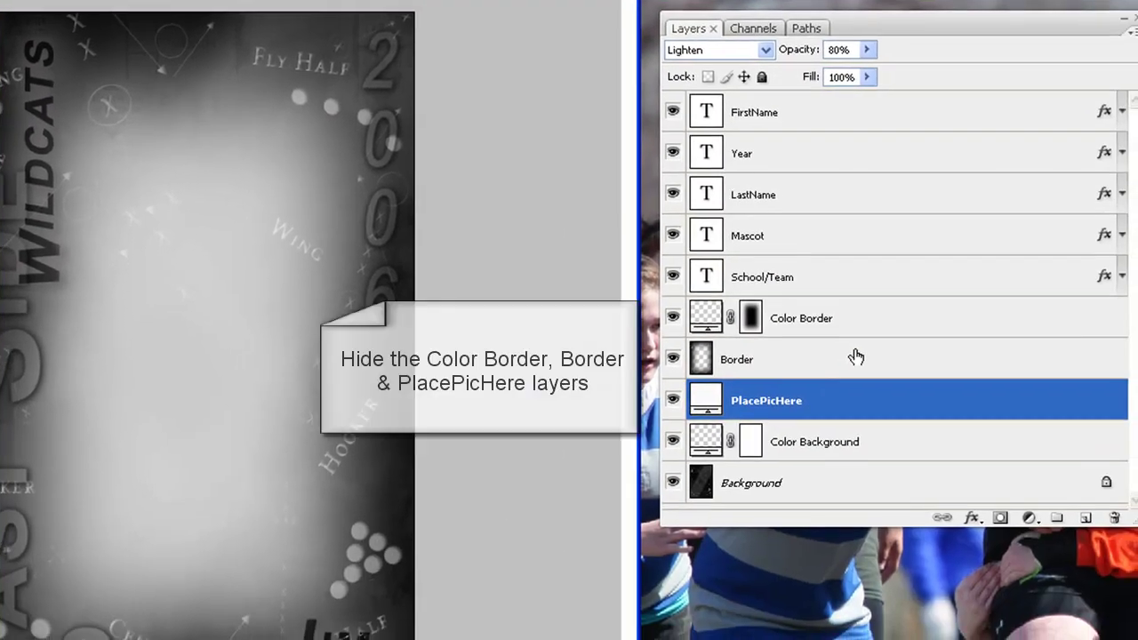
click(976, 381)
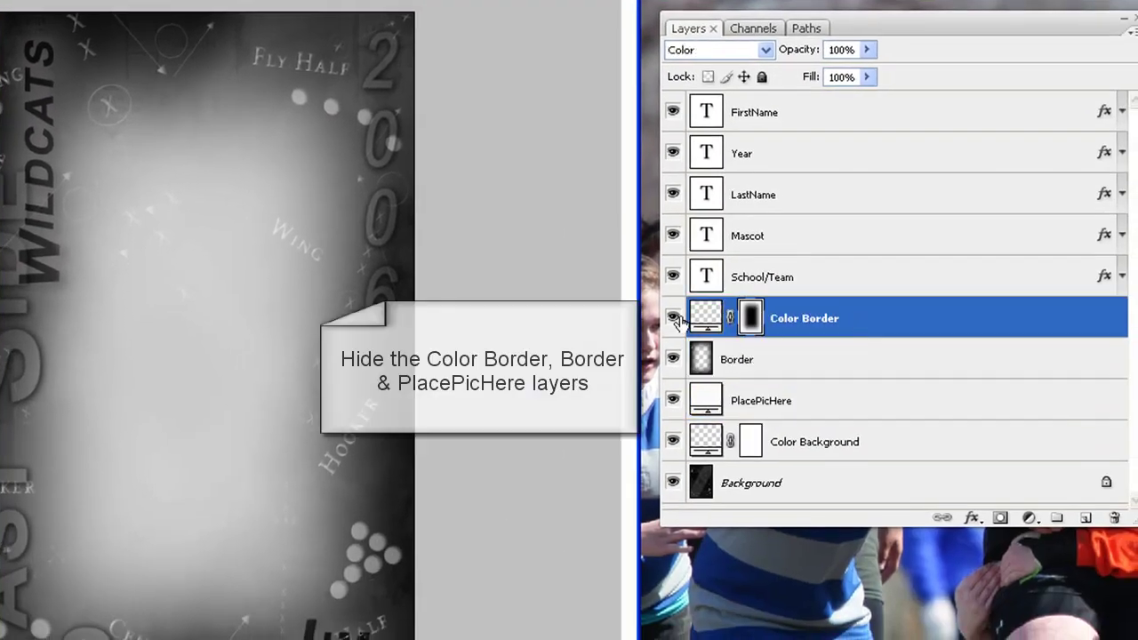
click(782, 377)
click(674, 359)
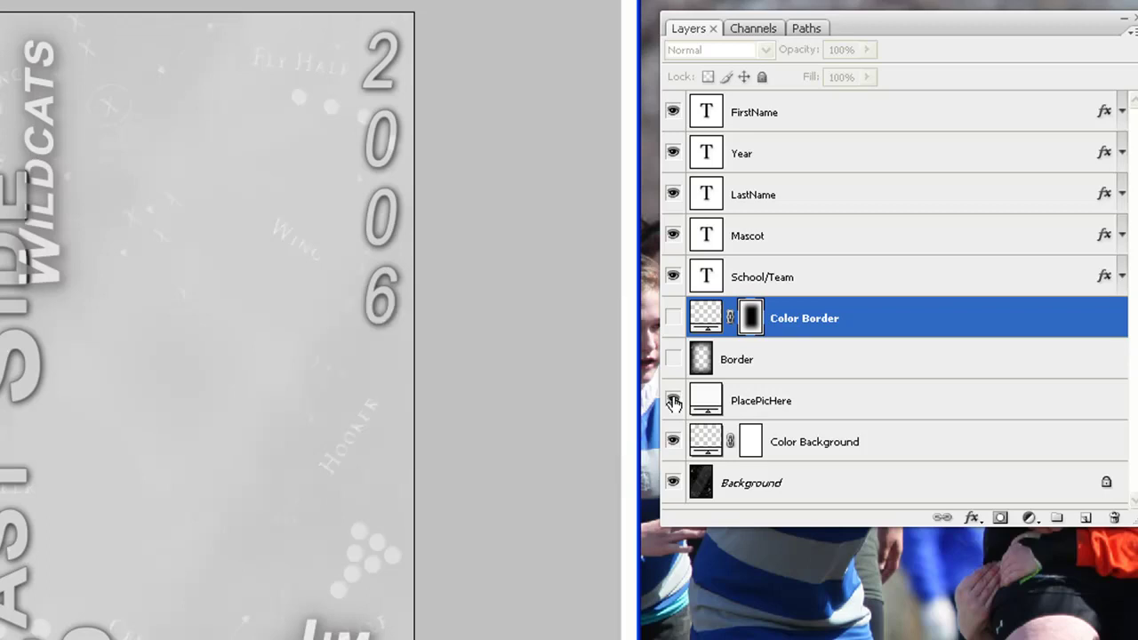
click(673, 401)
click(926, 430)
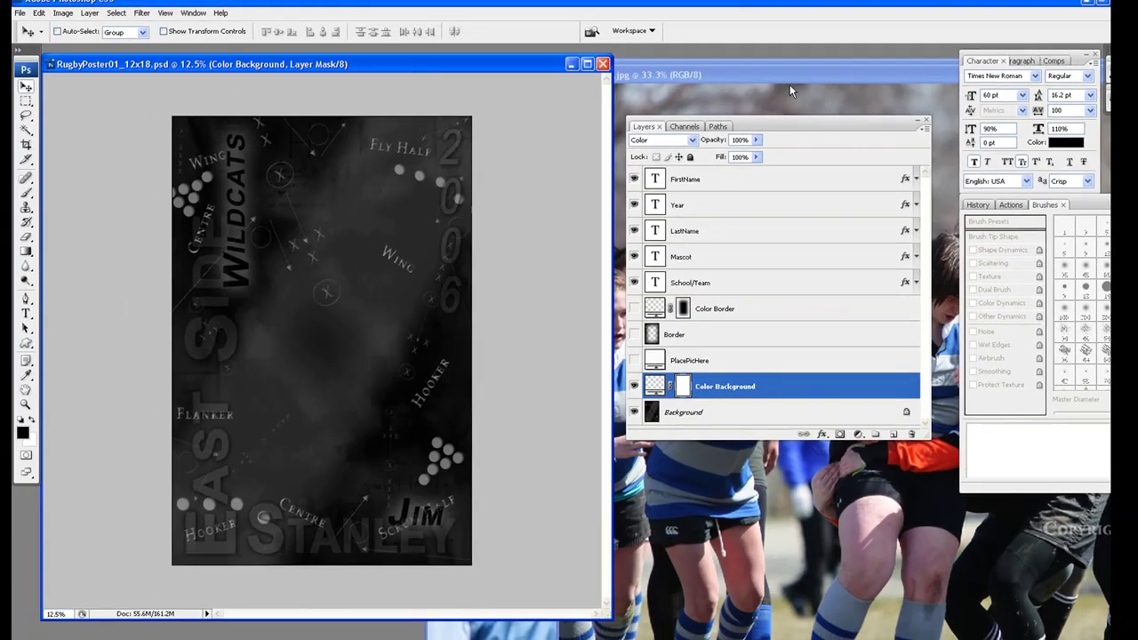
Bring 23Photo3.jpg forward and arrange its window and the Layers palette over the poster
click(794, 73)
drag(812, 70, 572, 69)
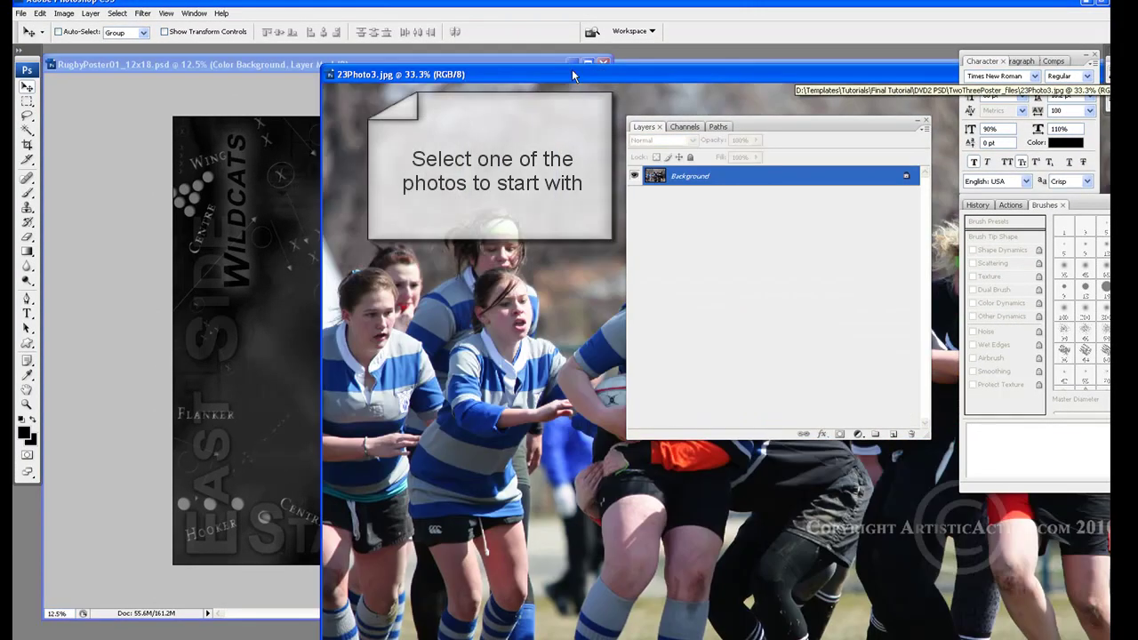
drag(572, 69, 335, 53)
drag(809, 132, 942, 129)
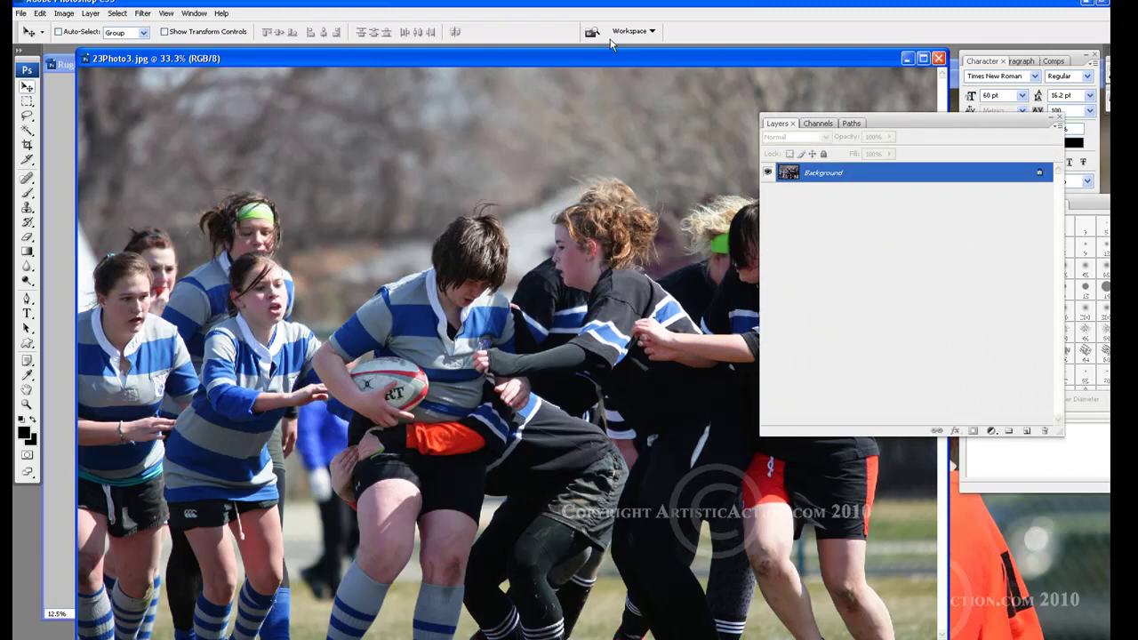
drag(595, 54, 566, 61)
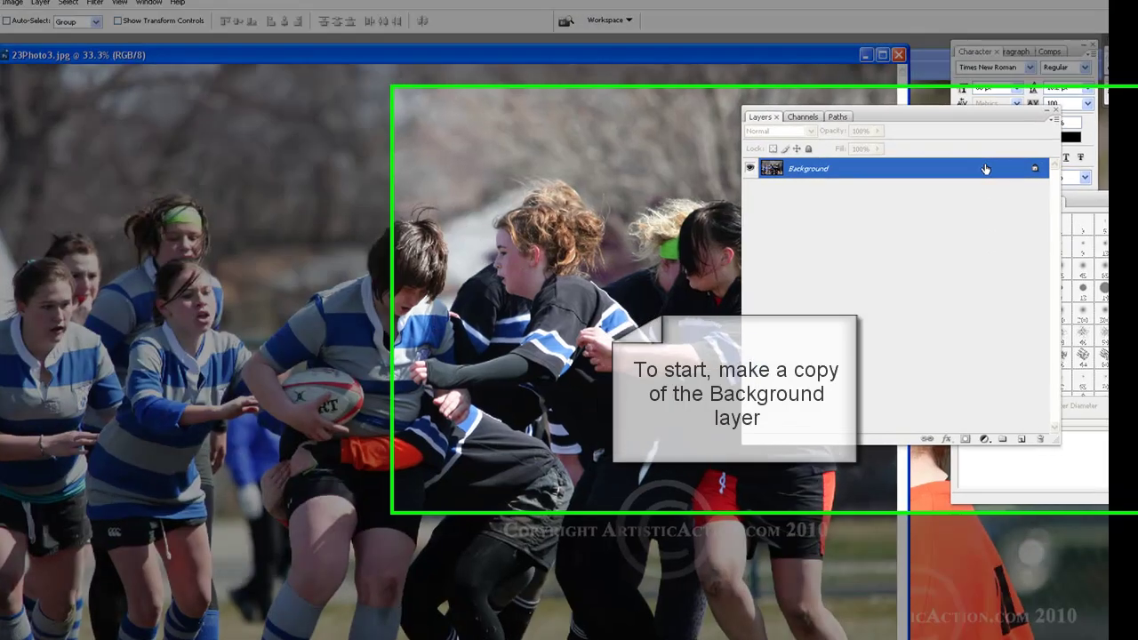
Duplicate 23Photo3's Background layer into a Background copy and hide the original
drag(985, 169, 1022, 441)
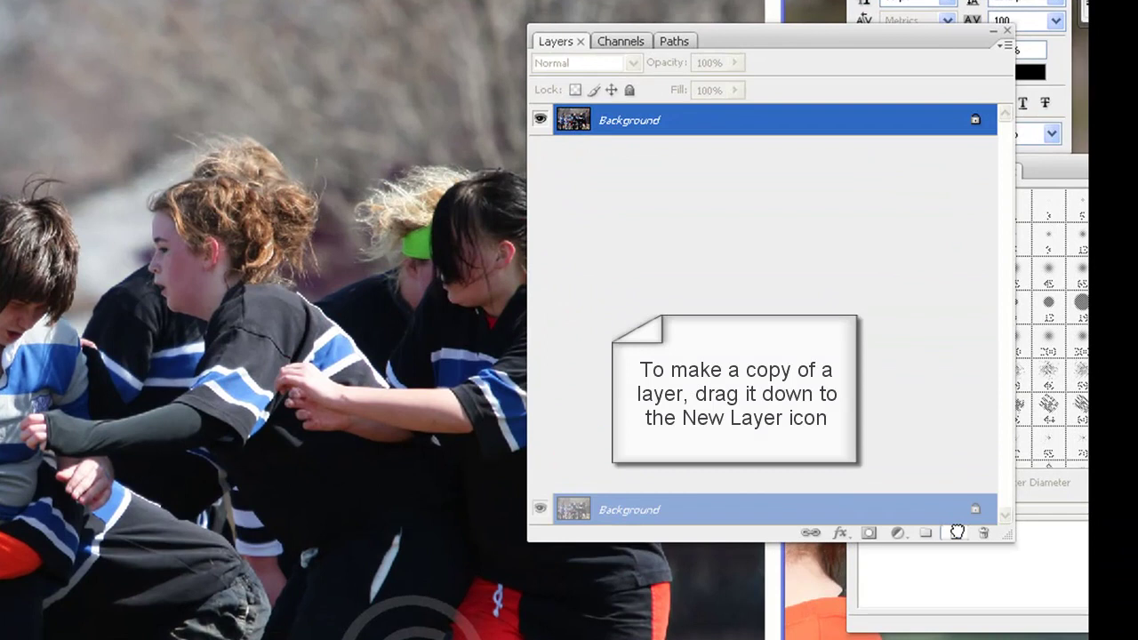
drag(957, 532, 957, 532)
click(541, 151)
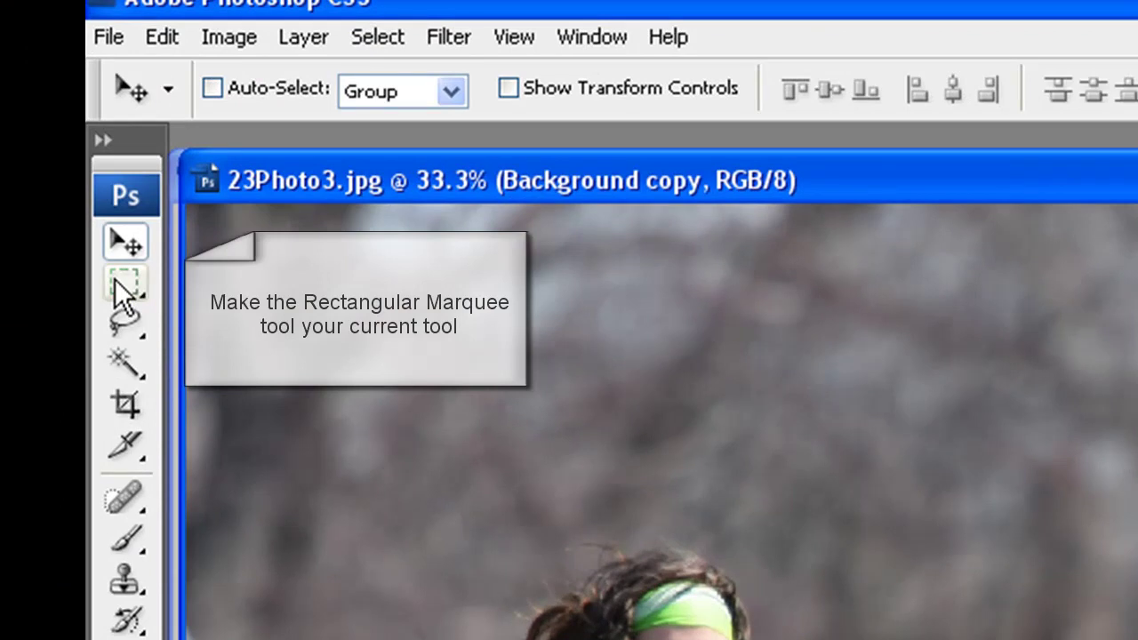
Set the Rectangular Marquee feather to 250 px and select a rectangle around the central players
click(115, 279)
double_click(457, 79)
text(250)
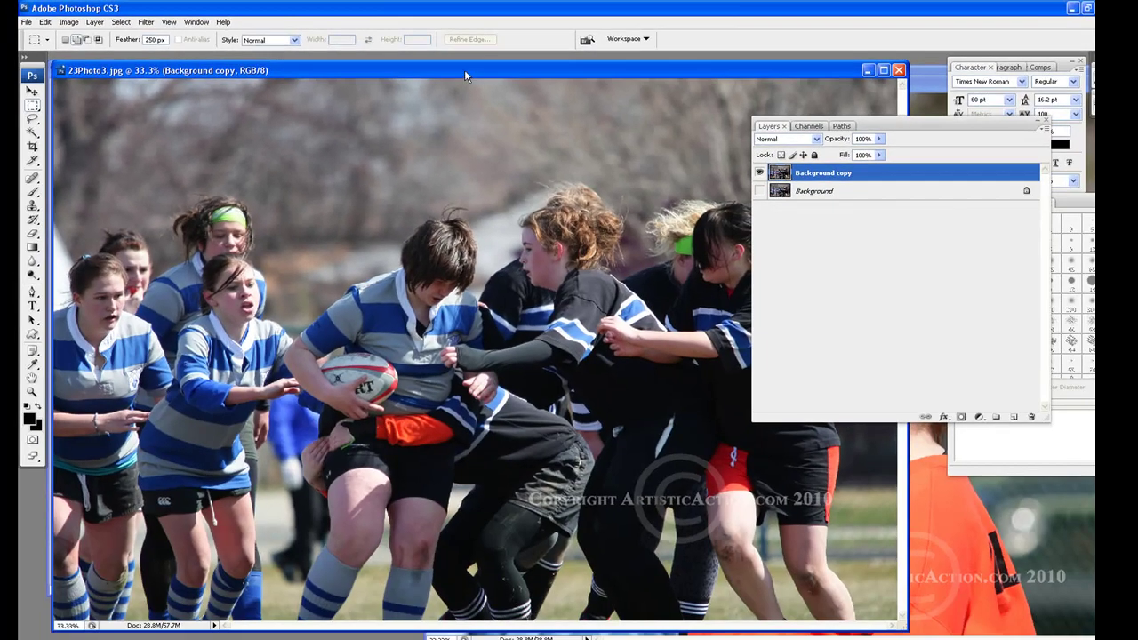
drag(750, 103, 658, 73)
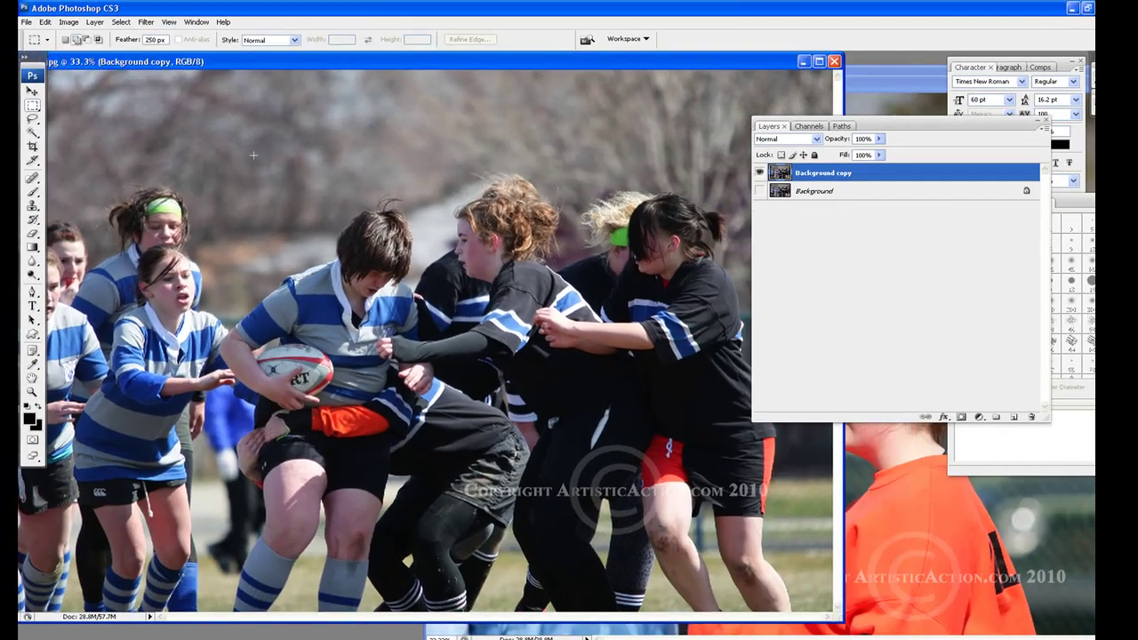
drag(251, 130, 791, 531)
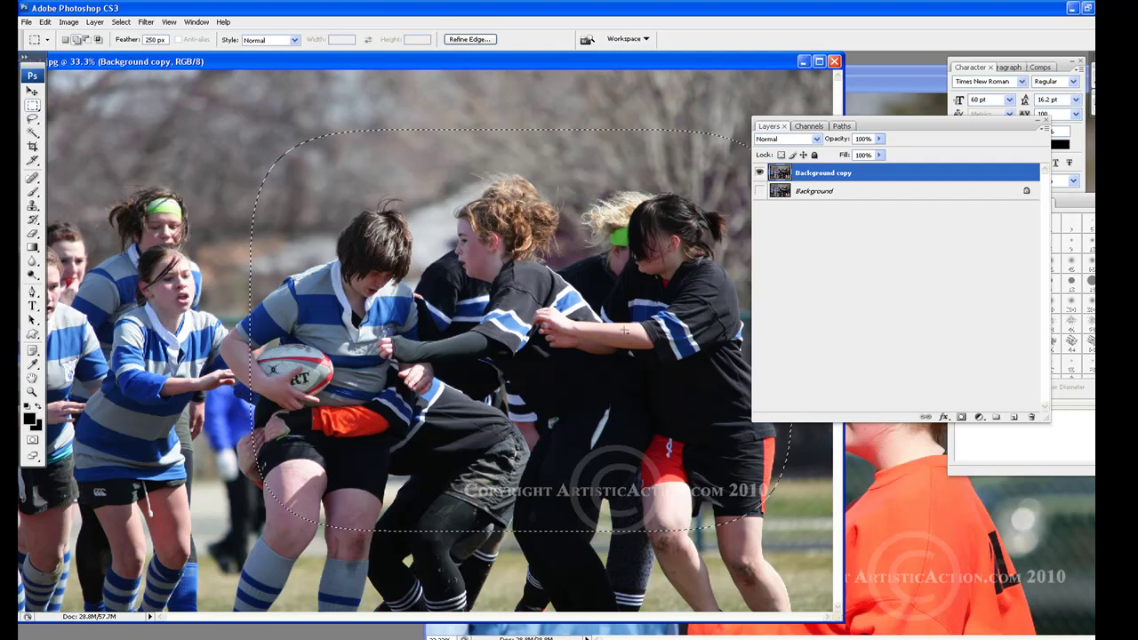
click(143, 24)
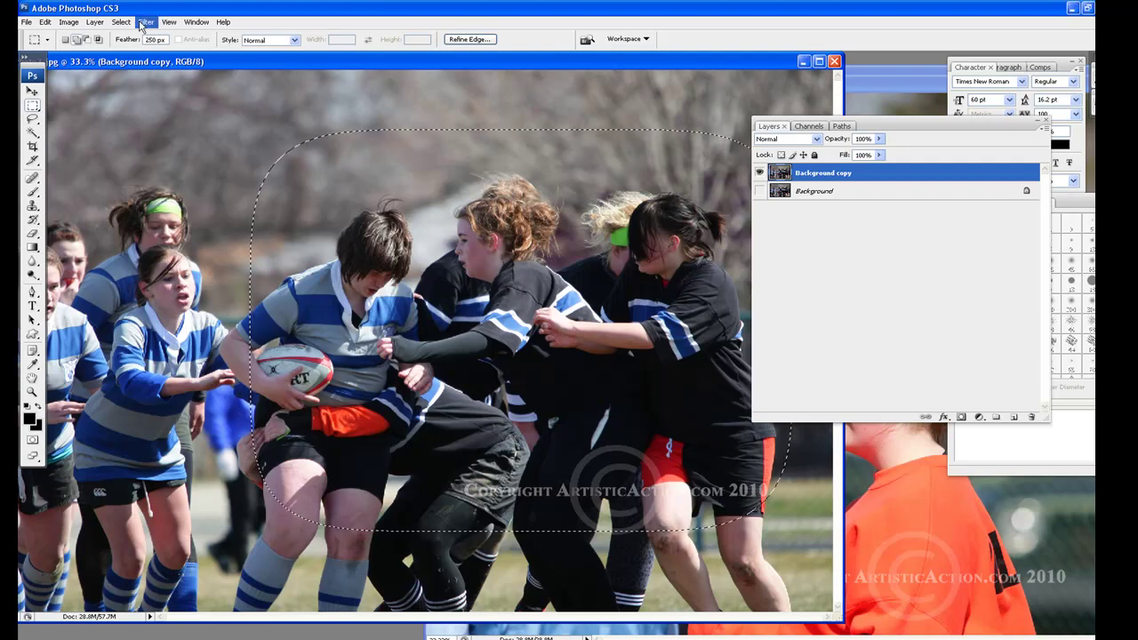
mouse_move(123, 27)
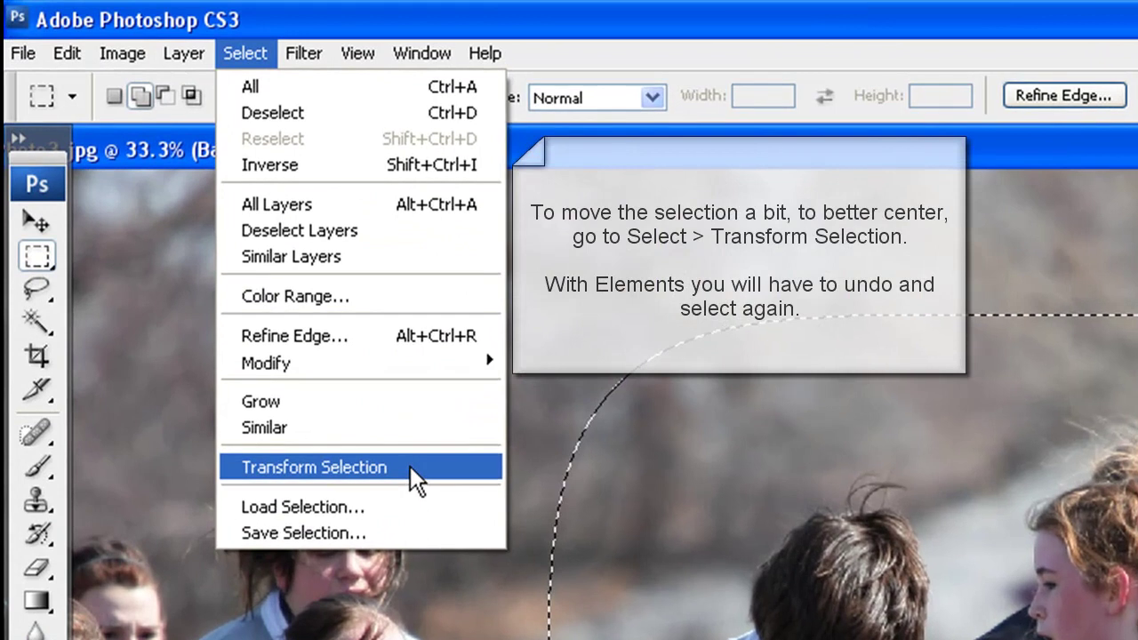
Transform the selection, moving it up and left until it clears the player's face
click(410, 466)
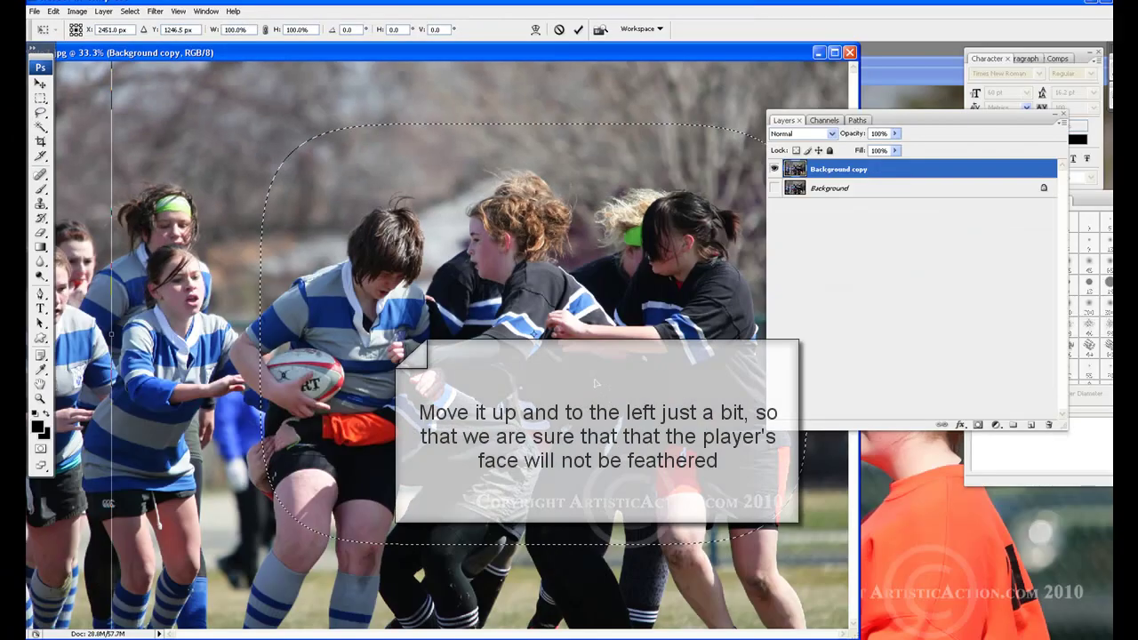
drag(578, 356, 558, 318)
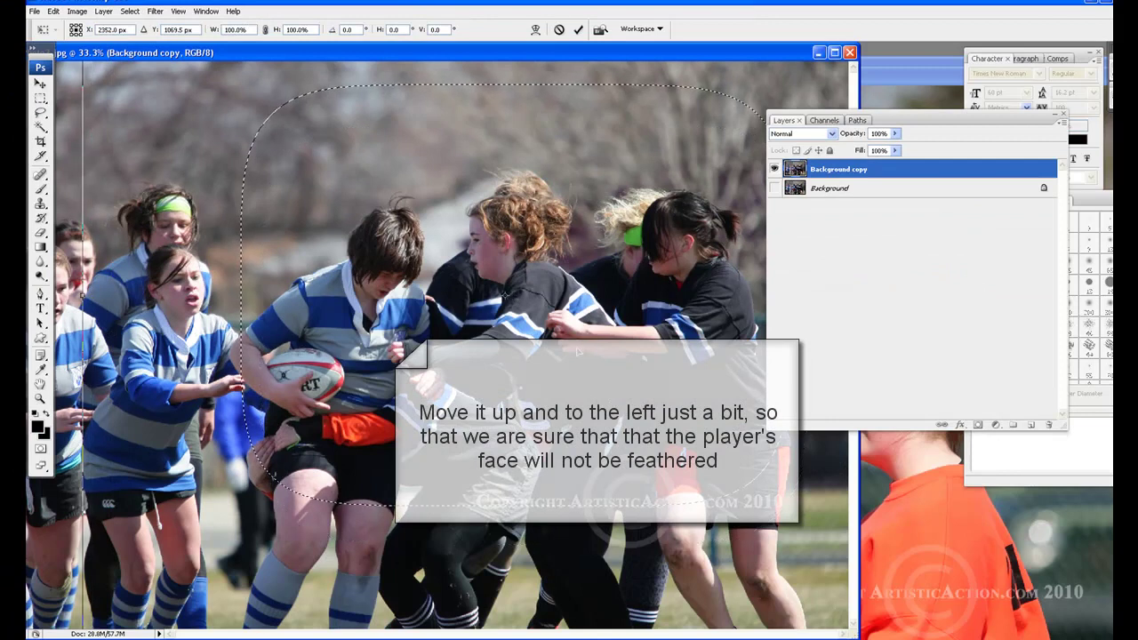
key(Left)
key(Left)
key(Left)
key(Left)
key(Left)
key(Left)
key(Left)
key(Left)
key(Left)
key(Left)
key(Left)
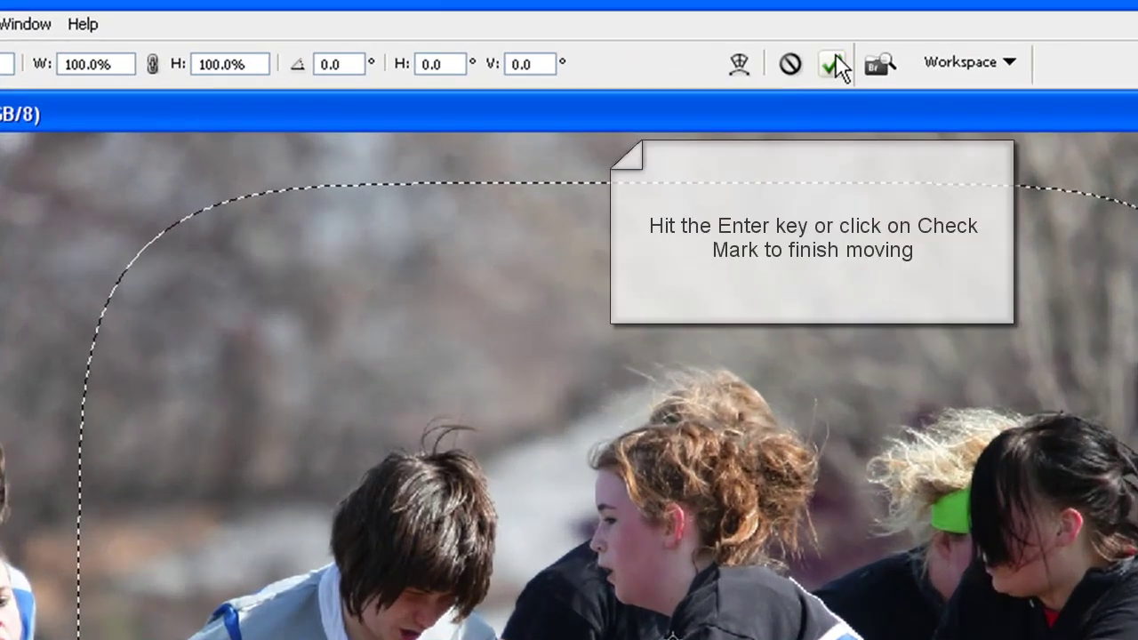
click(837, 65)
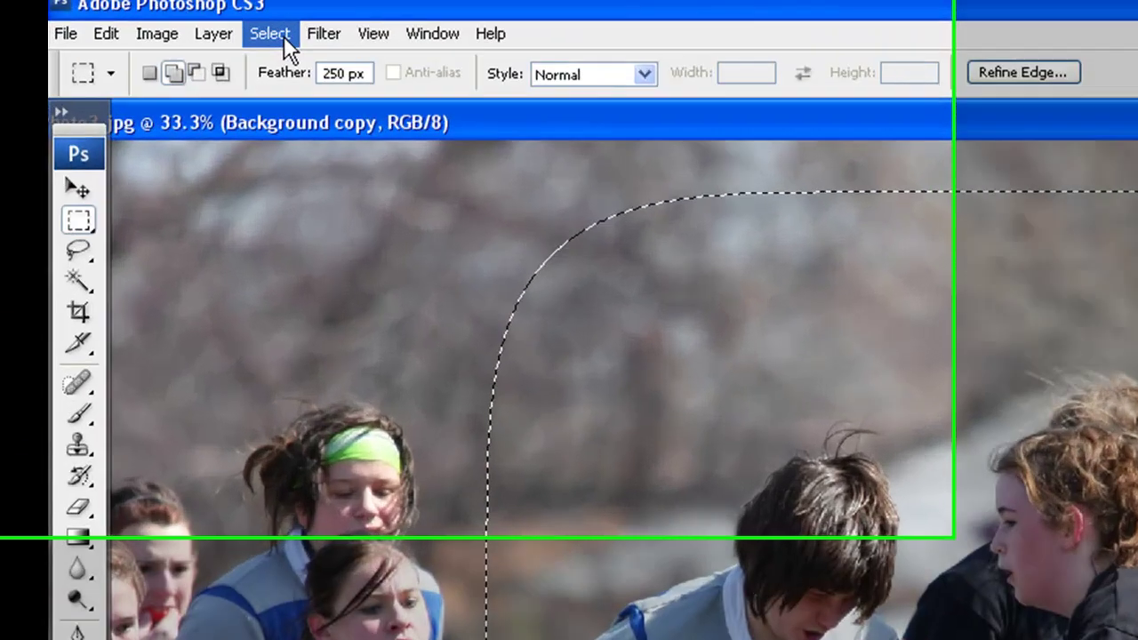
Invert the feathered selection, clear everything around the players, then deselect
click(125, 16)
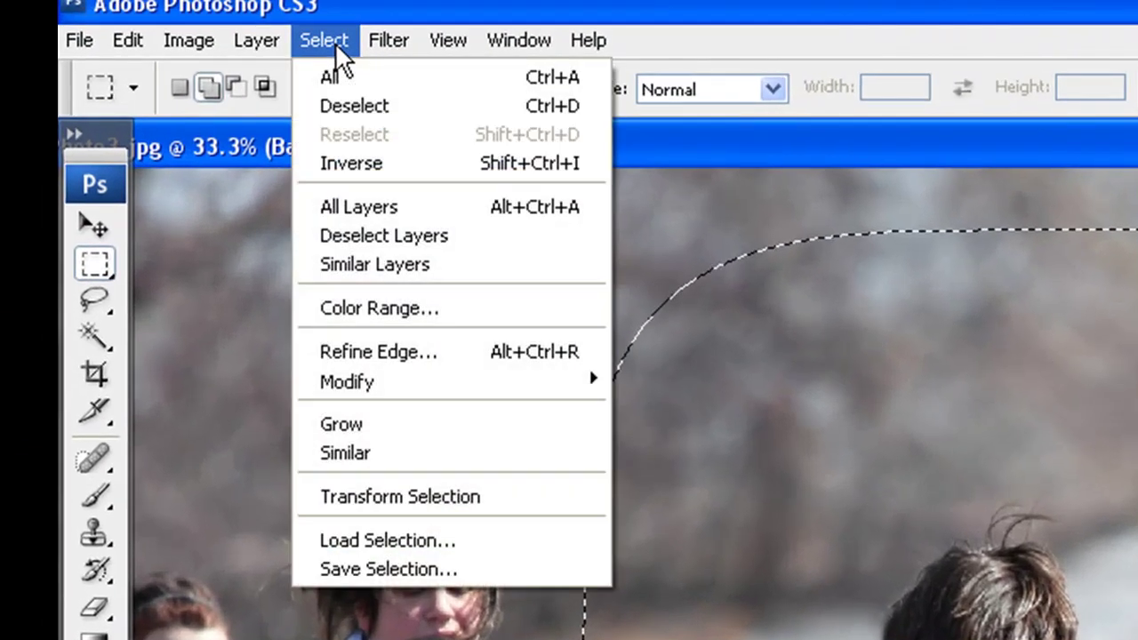
click(452, 167)
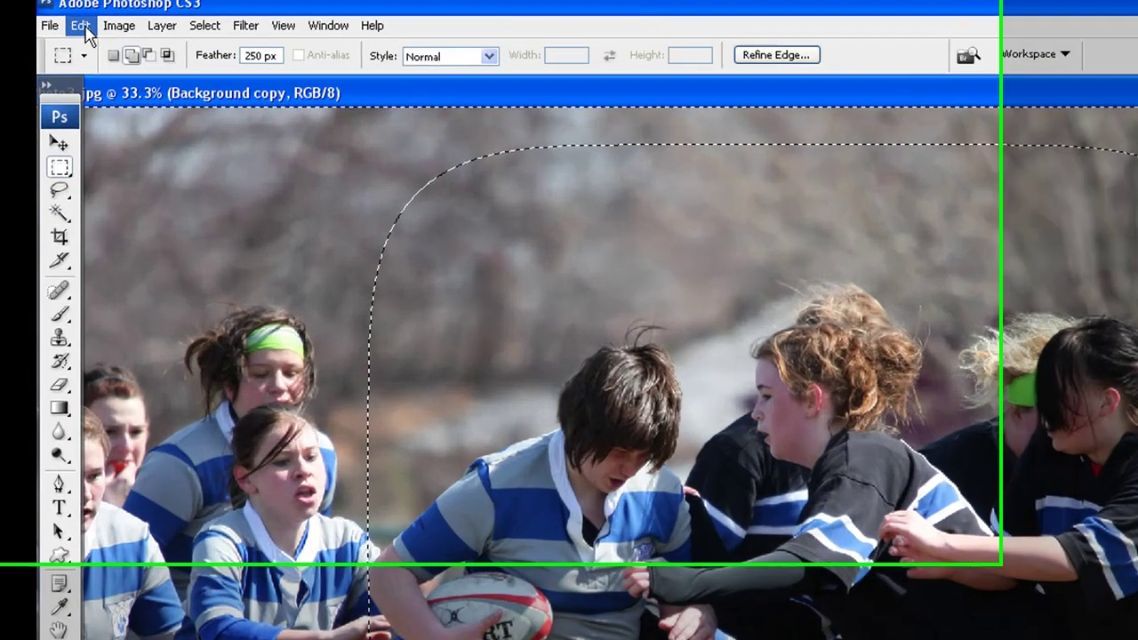
click(51, 16)
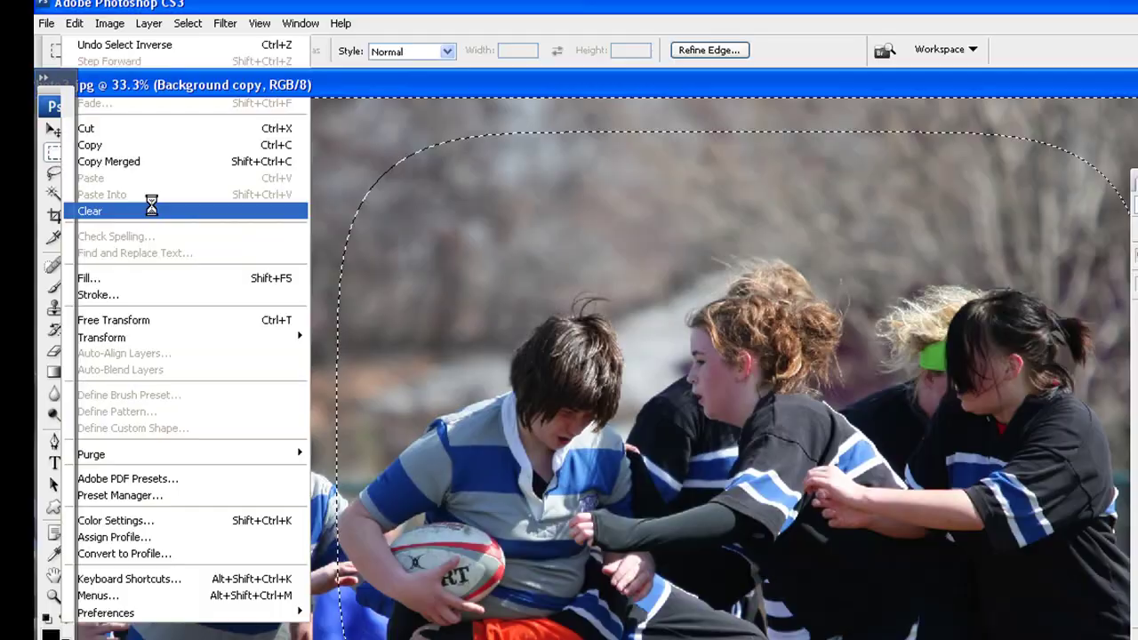
click(188, 259)
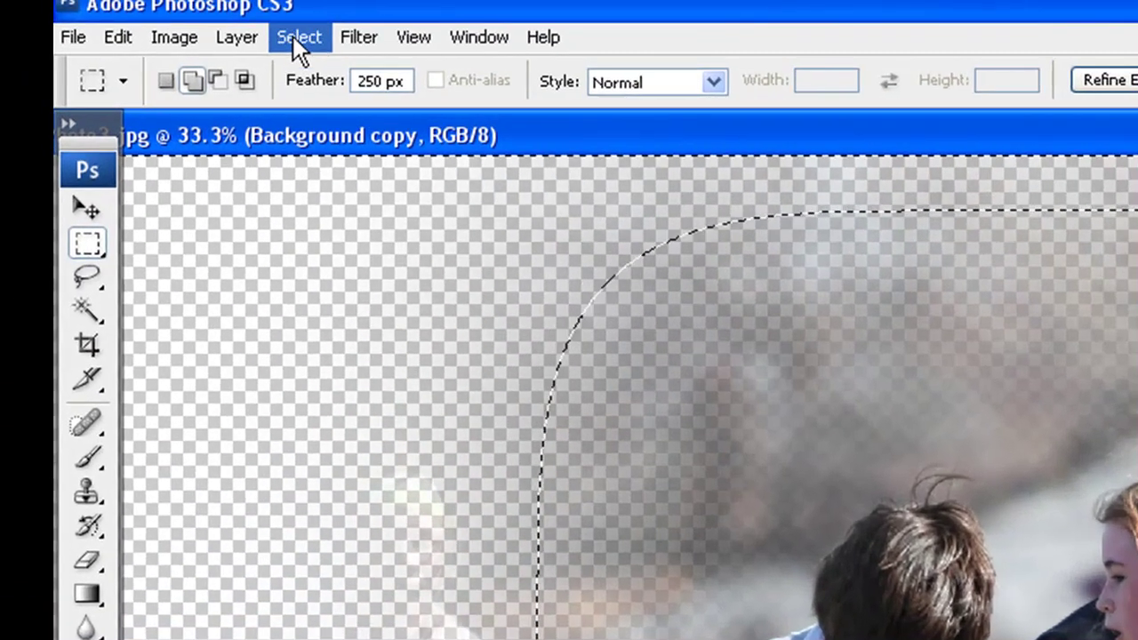
click(285, 36)
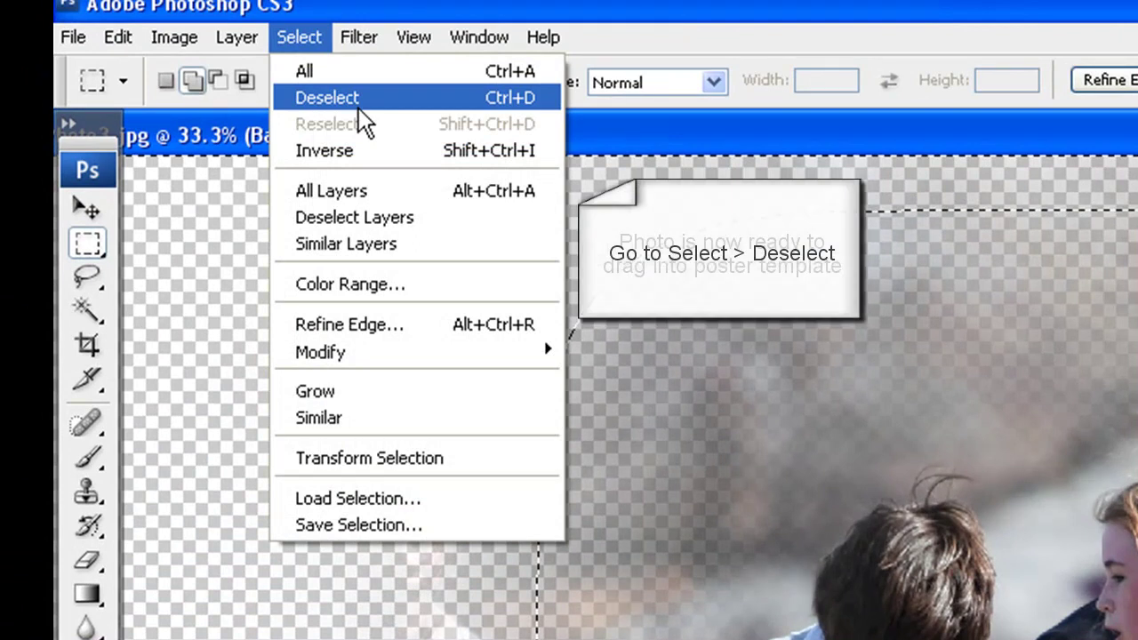
click(360, 109)
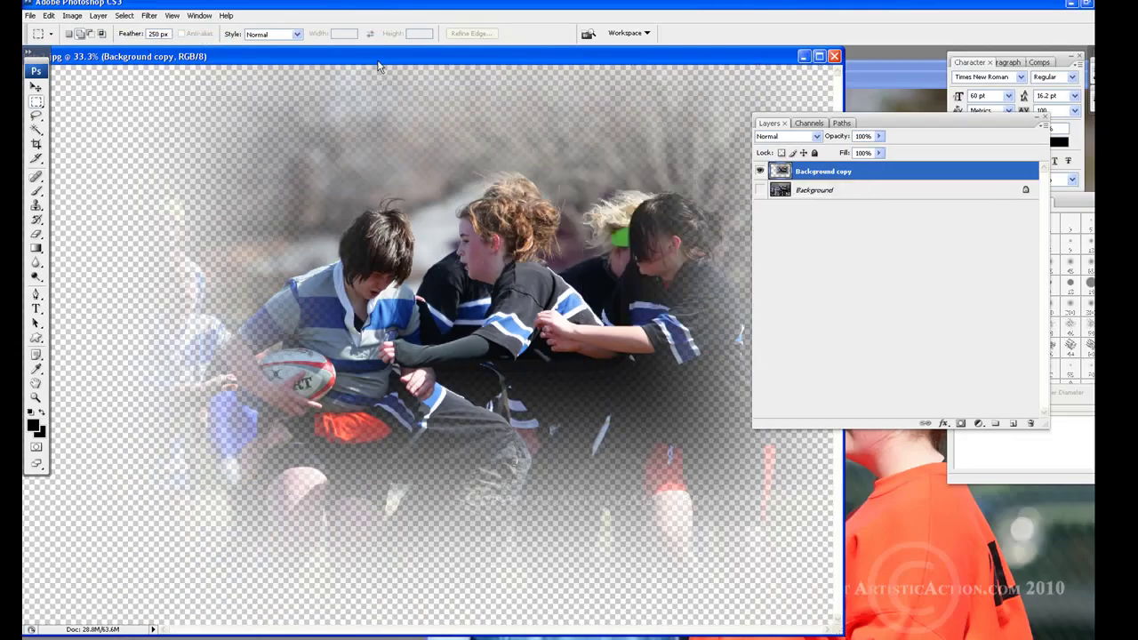
Drag the faded Background copy layer into the poster and nudge it slightly left and down
drag(378, 67, 773, 89)
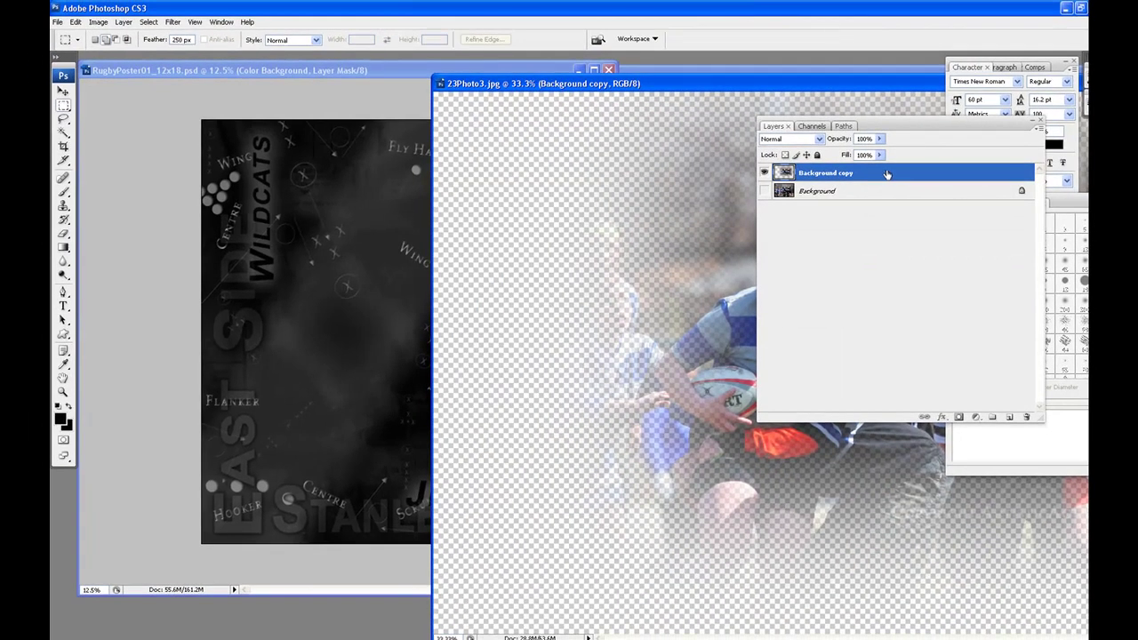
drag(886, 173, 352, 228)
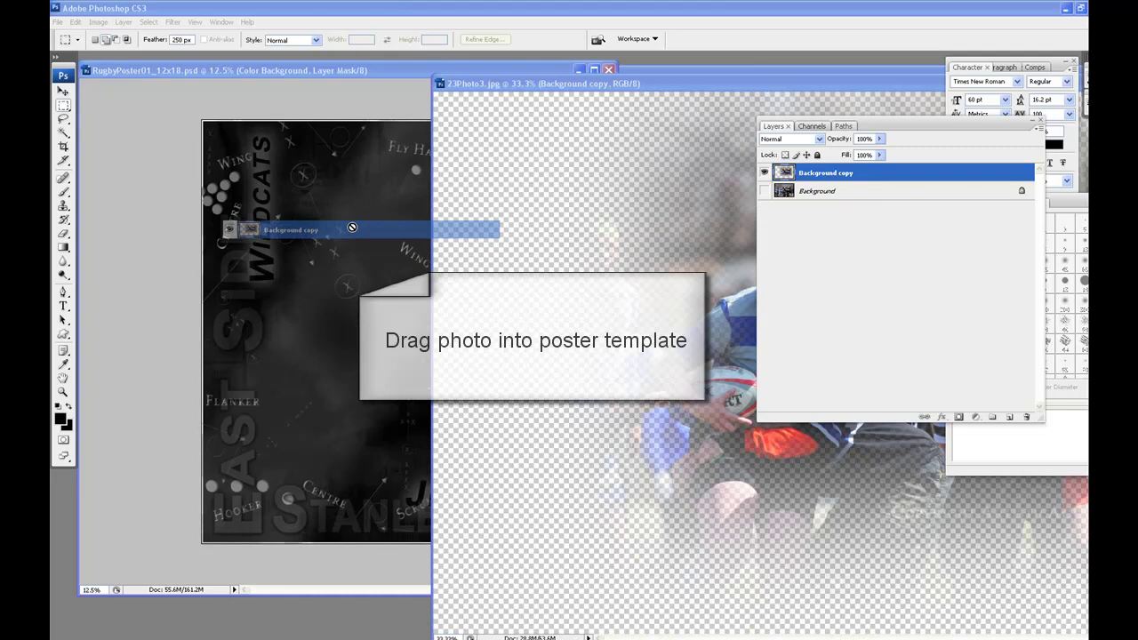
drag(353, 228, 354, 226)
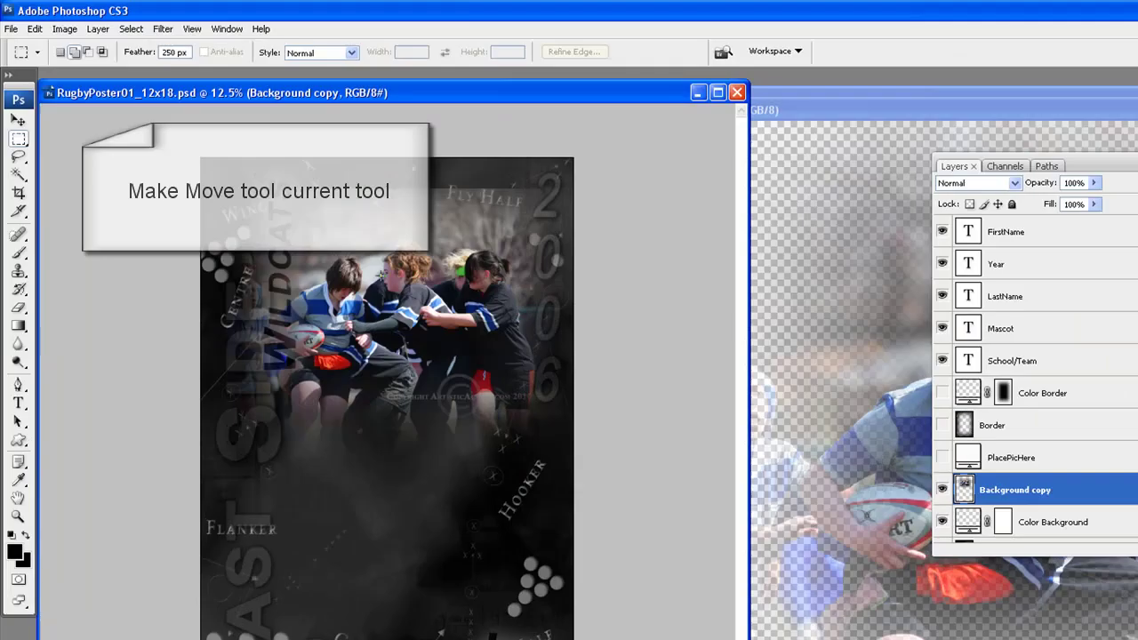
click(18, 121)
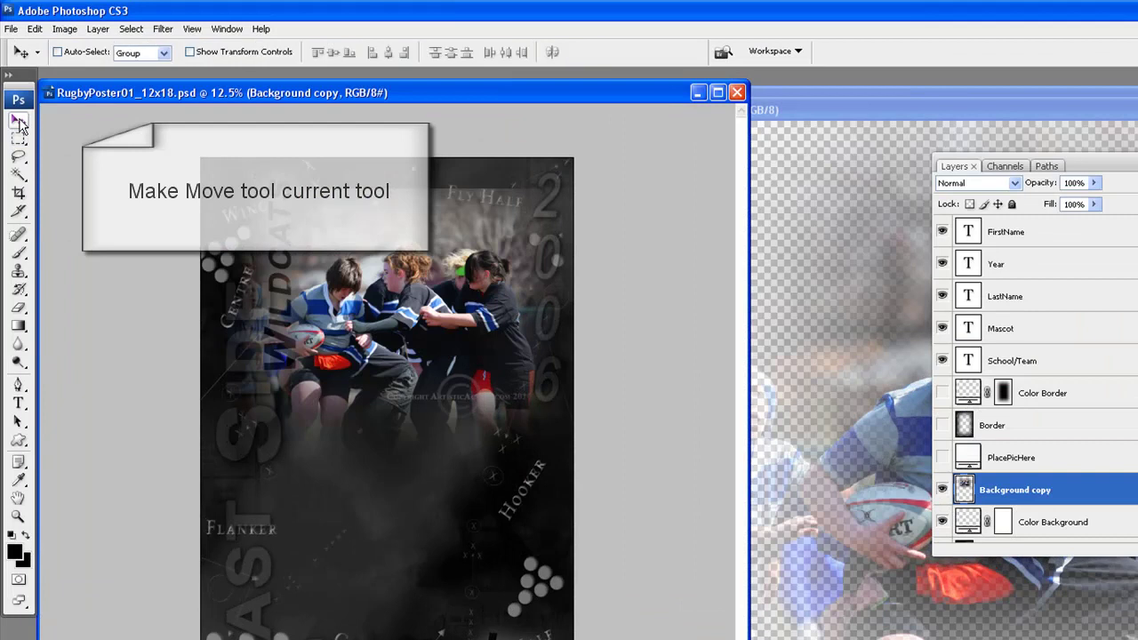
drag(436, 300, 412, 307)
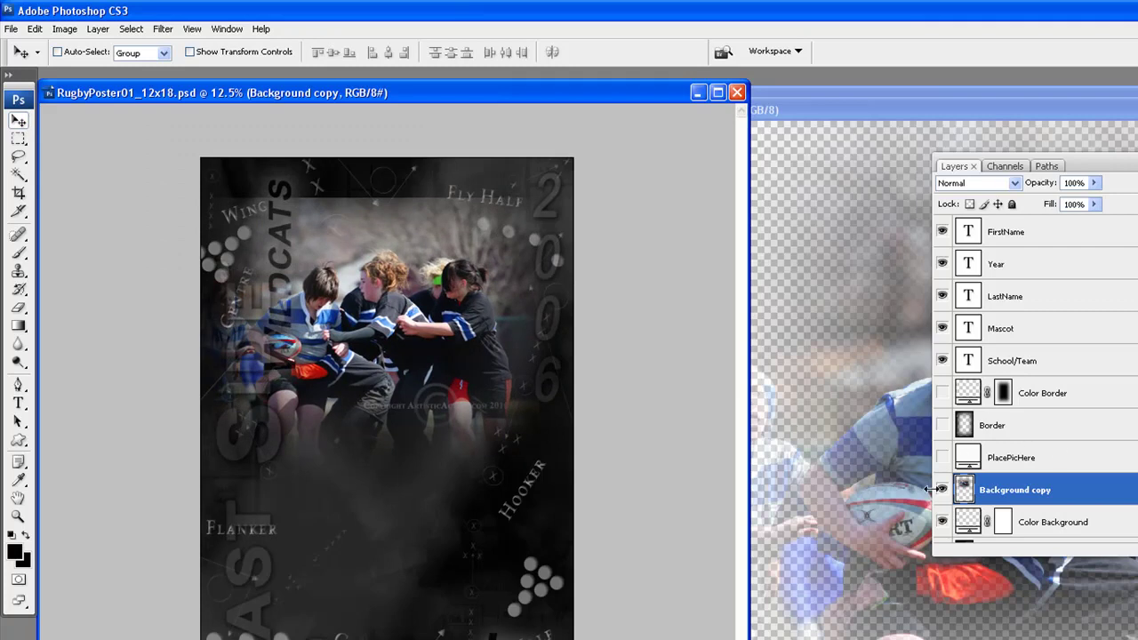
Invert a soft rounded selection around the players, clear outside pixels twice, then deselect
ctrl+click(964, 489)
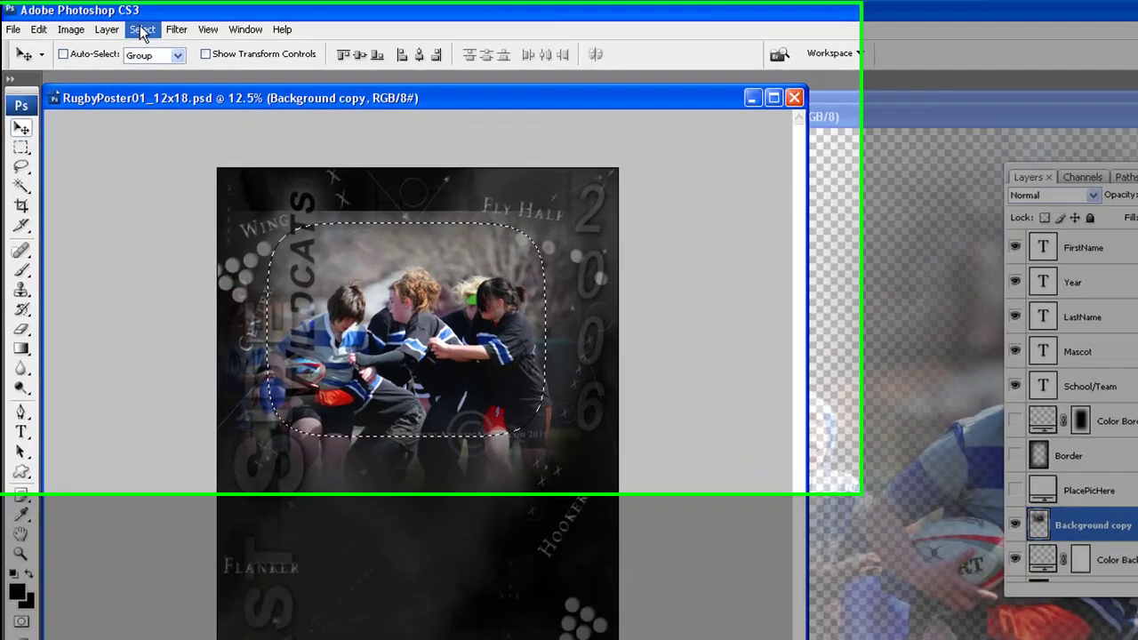
click(131, 28)
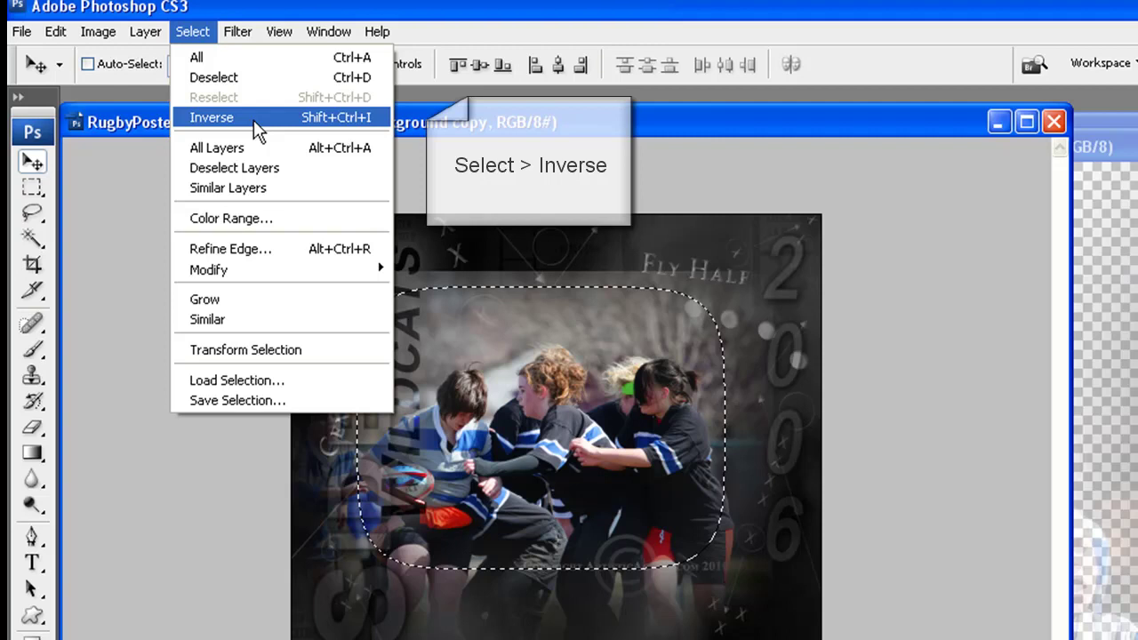
click(256, 118)
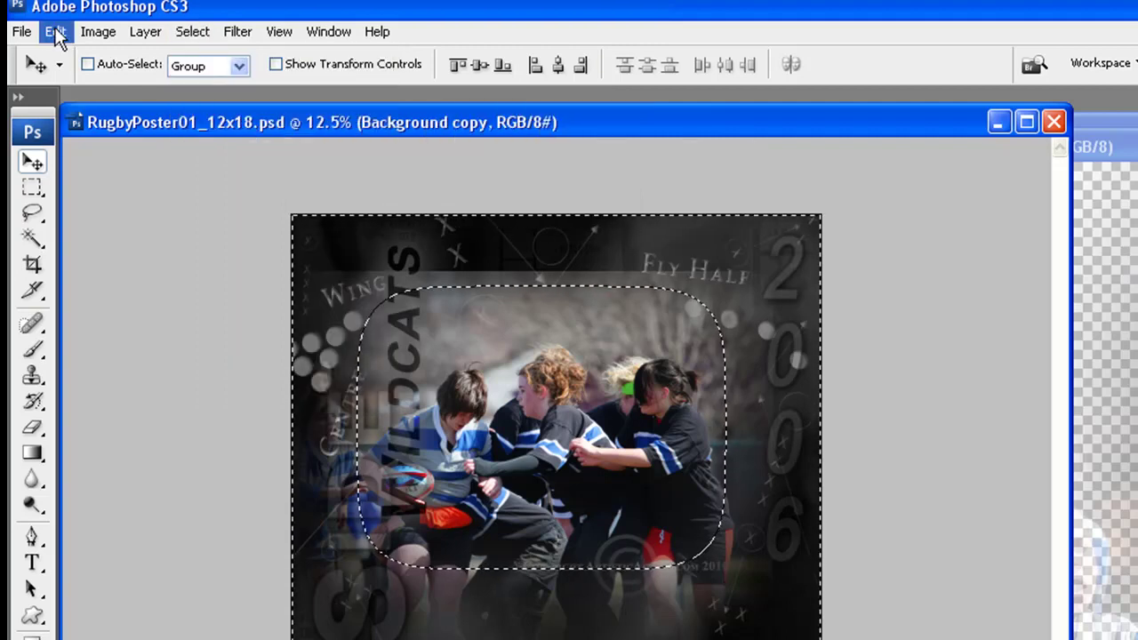
click(56, 30)
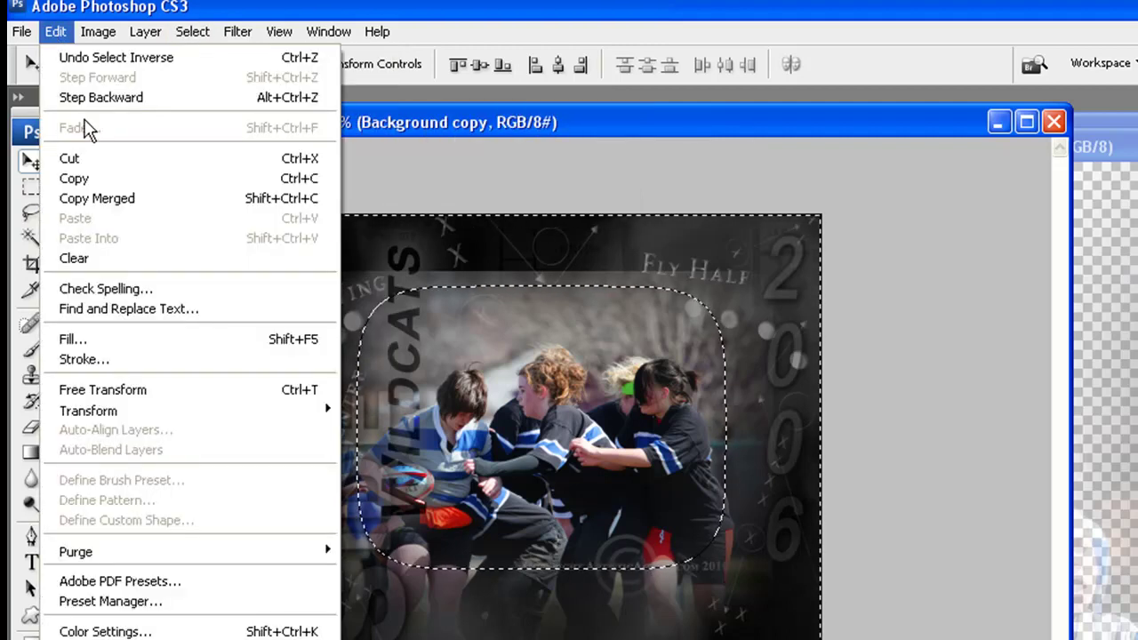
click(122, 257)
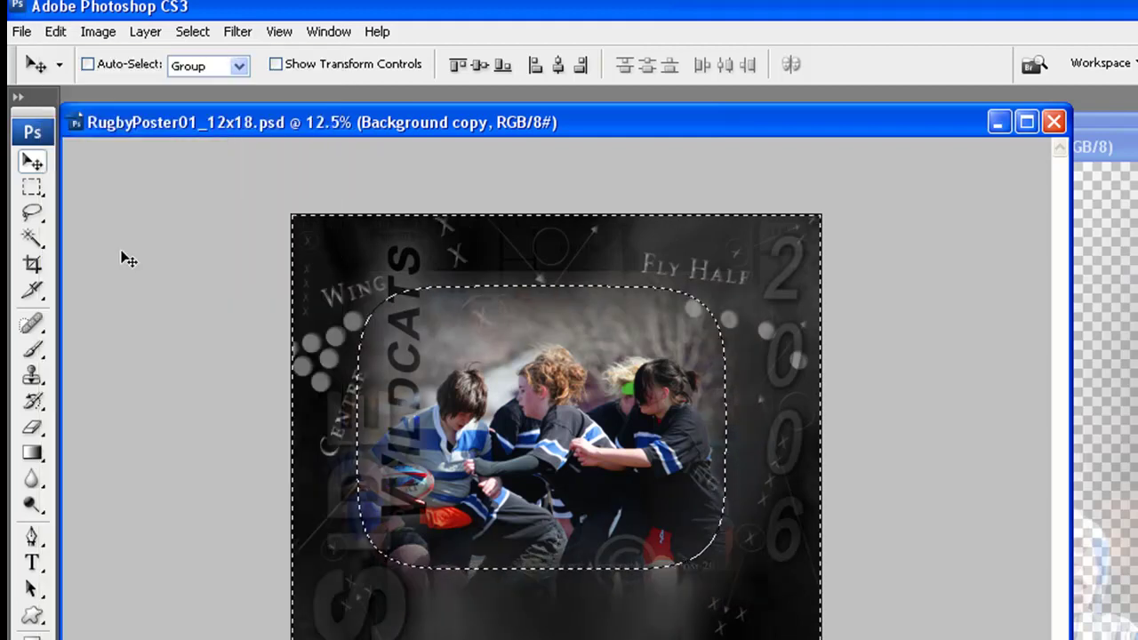
click(55, 31)
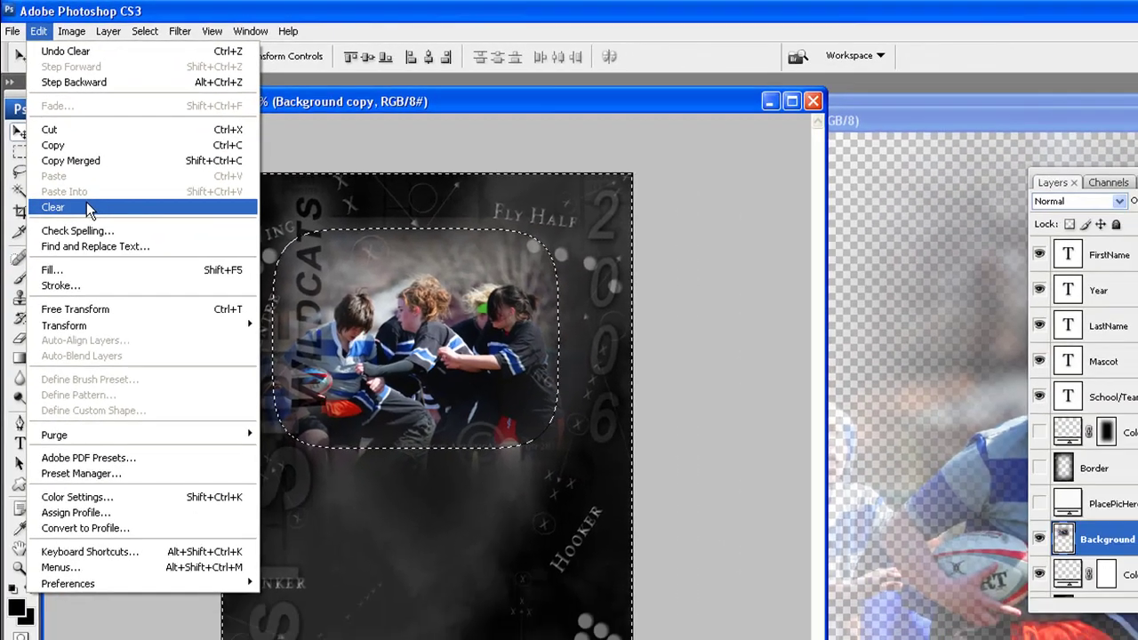
click(102, 257)
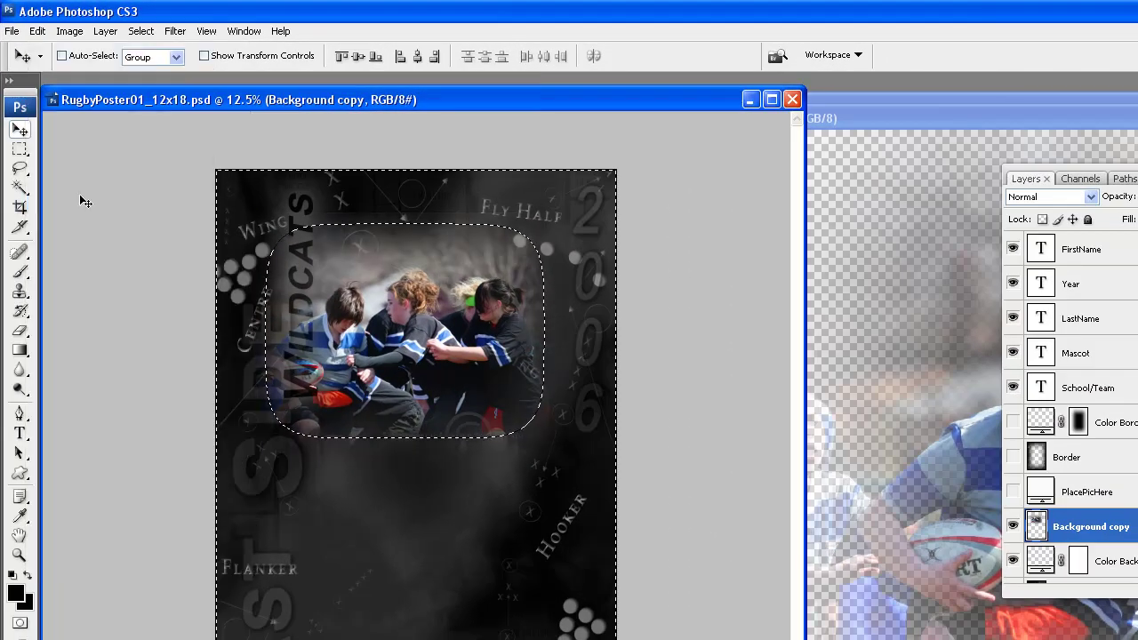
click(141, 31)
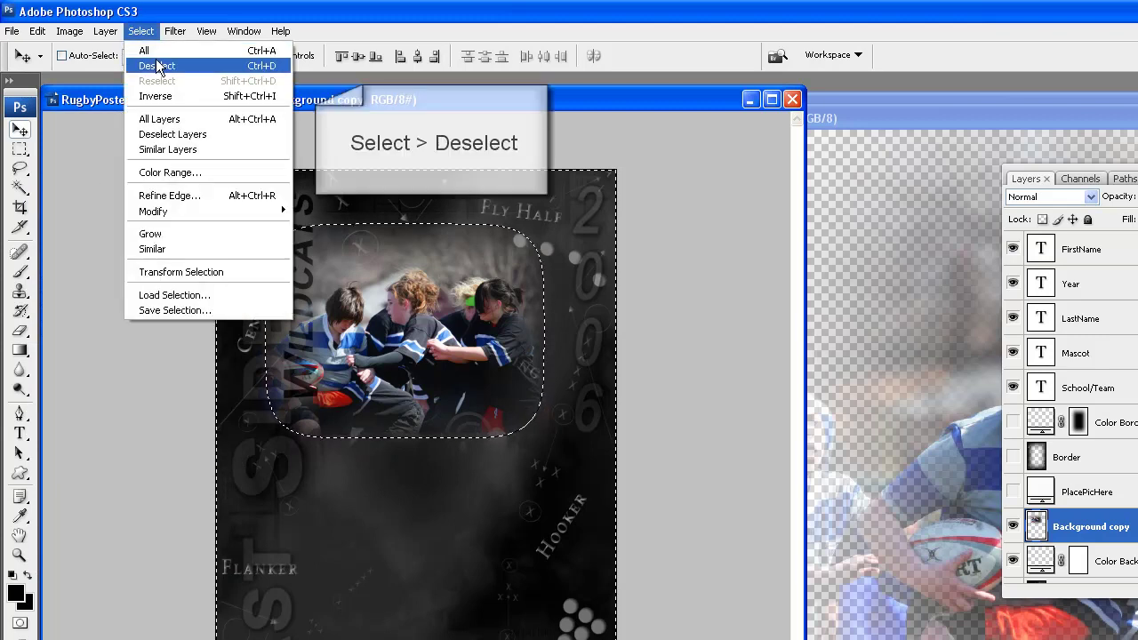
click(156, 67)
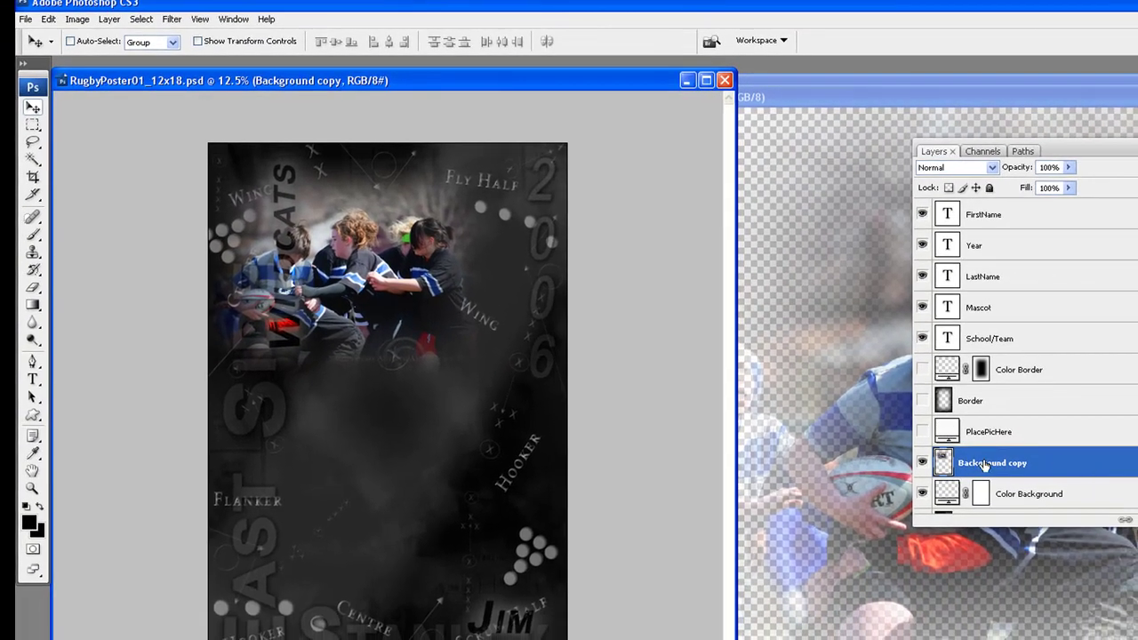
Rename the poster's Background copy layer to 'Photo 3'
double_click(985, 464)
text(Photo 1)
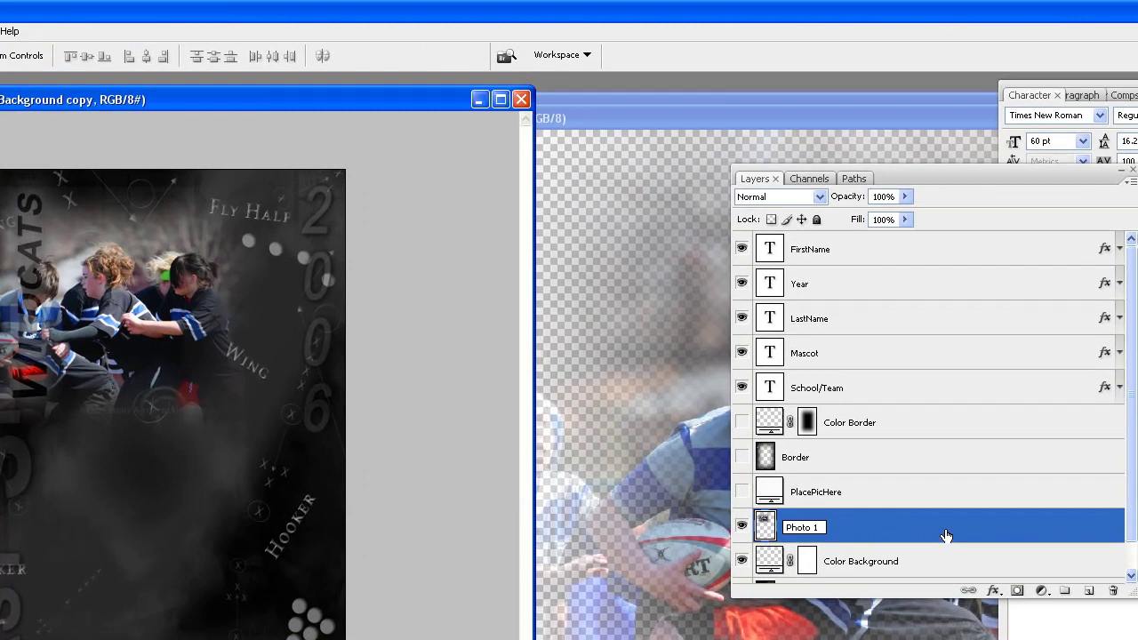
key(Return)
click(674, 118)
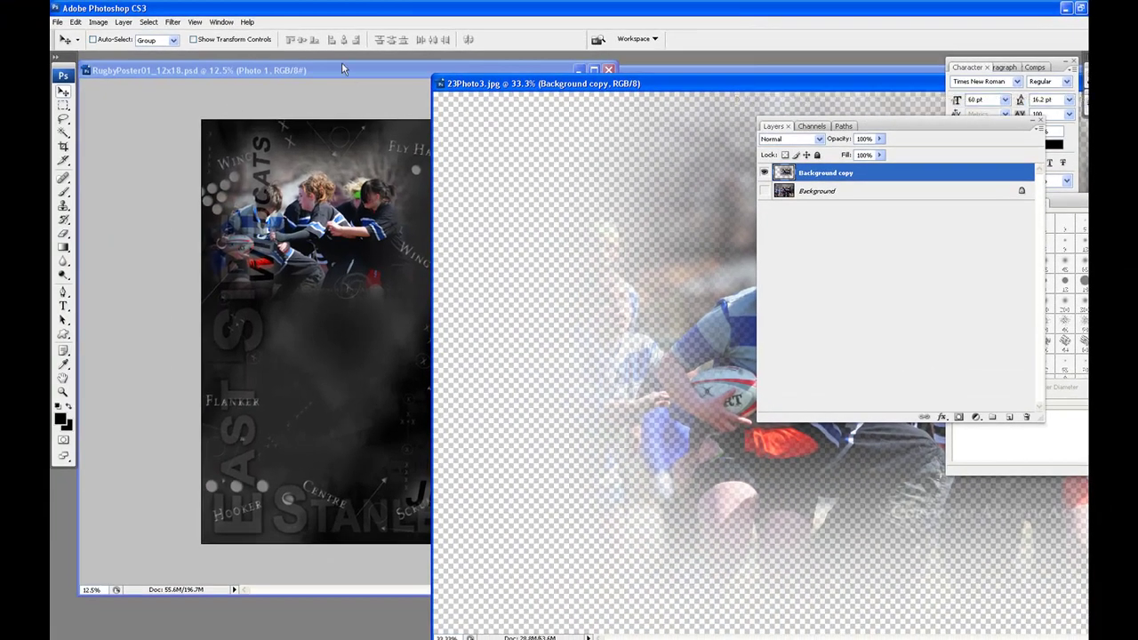
click(342, 66)
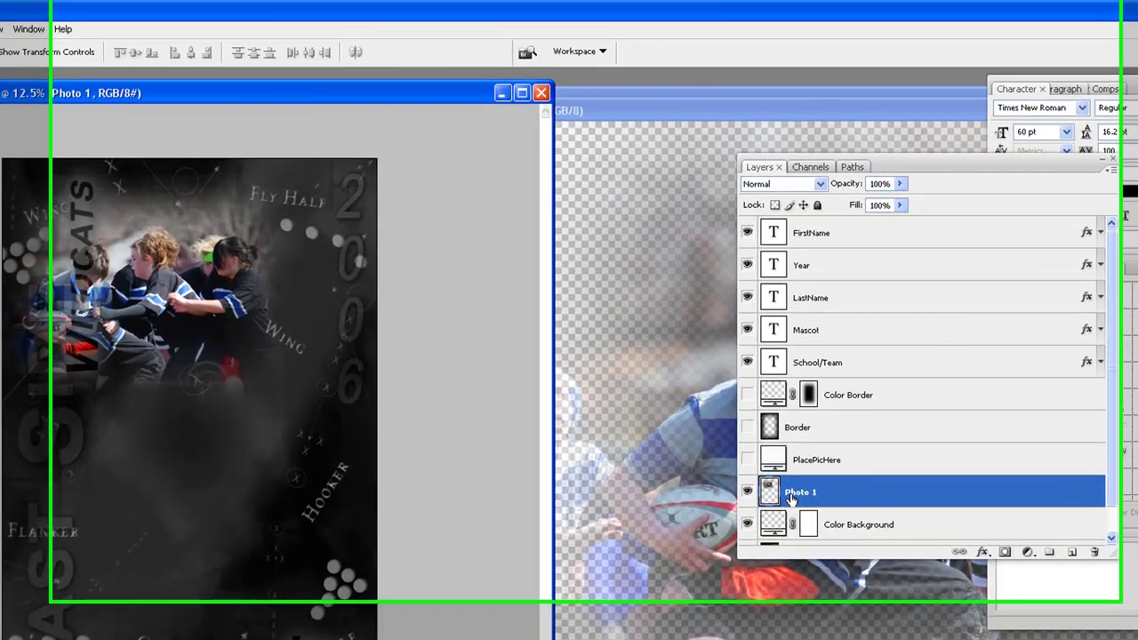
double_click(799, 495)
click(815, 527)
text(3)
key(Return)
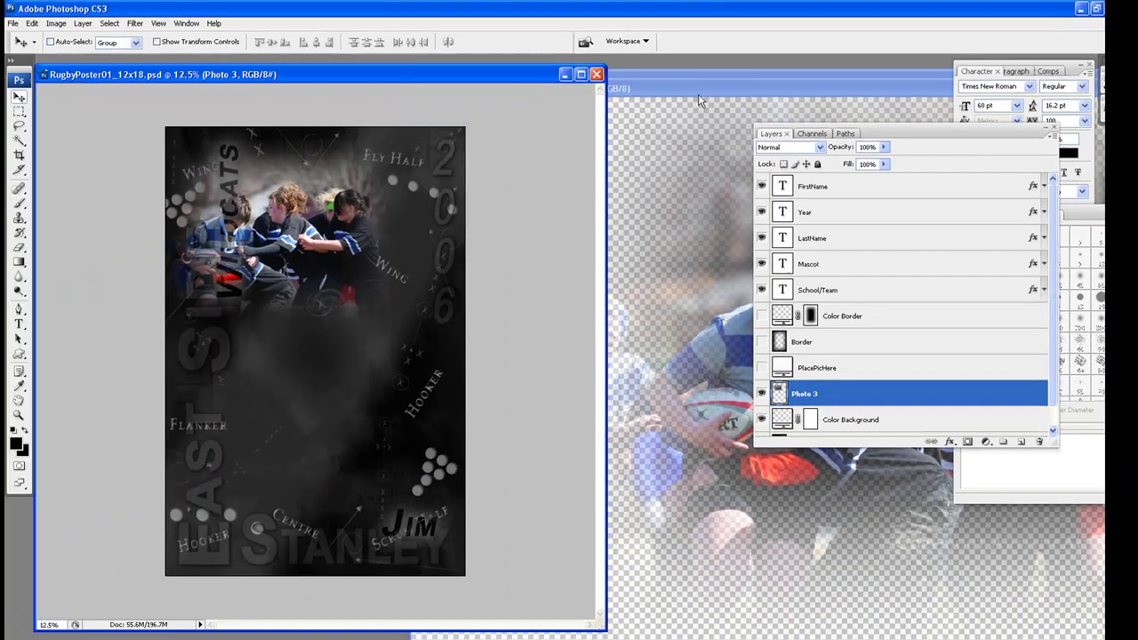
Minimise 23Photo3.jpg and bring 23Photo1.jpg to the front
click(718, 121)
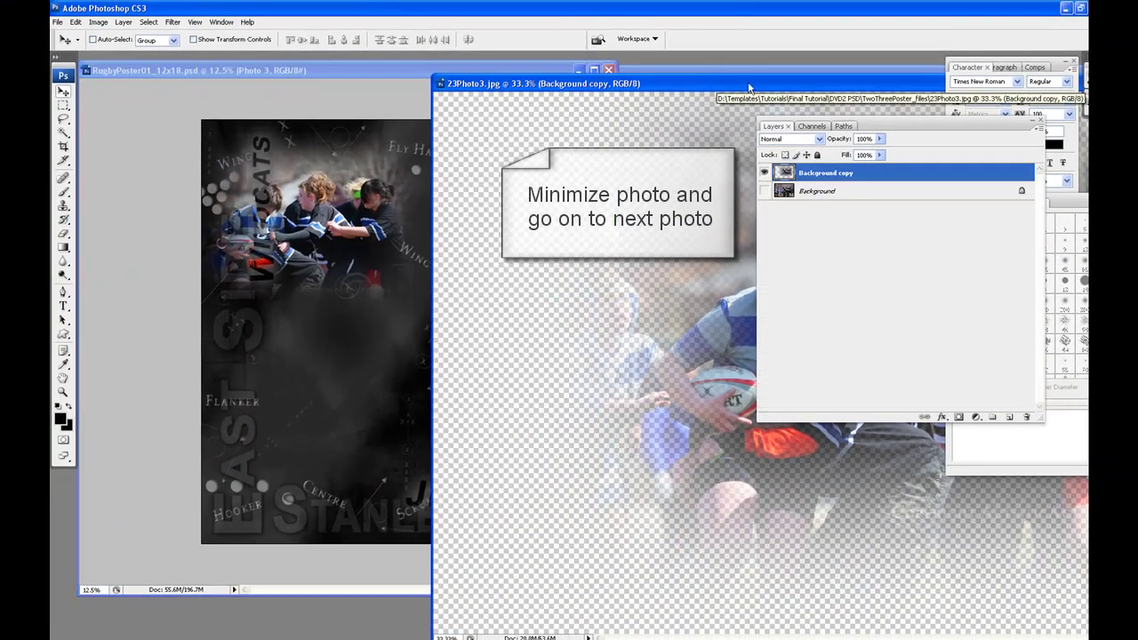
drag(750, 85, 305, 101)
click(772, 100)
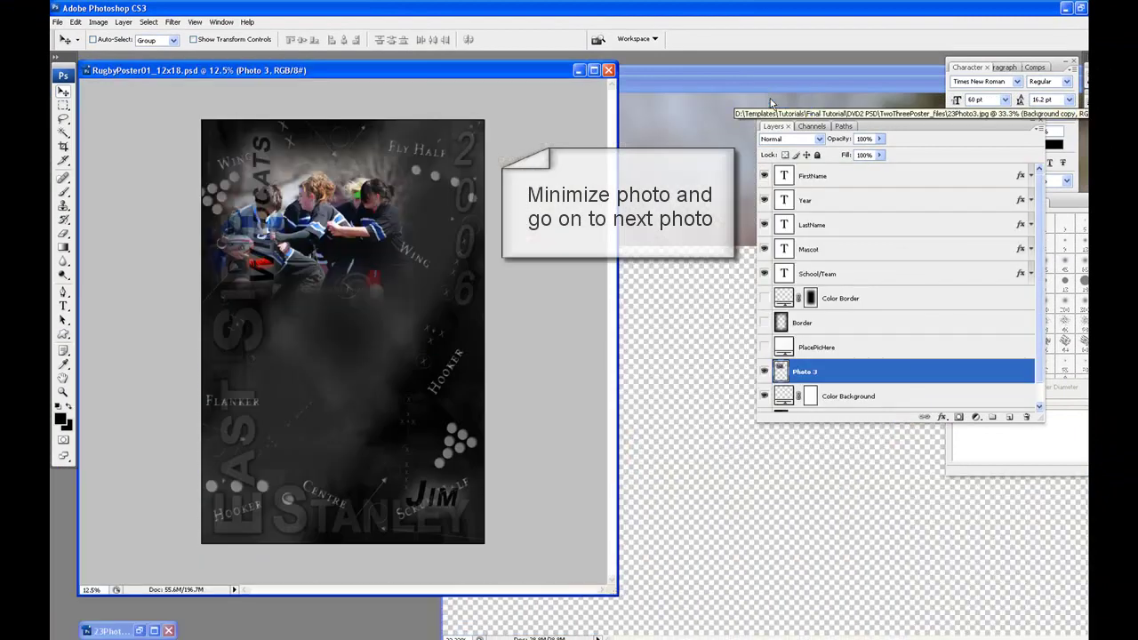
click(724, 87)
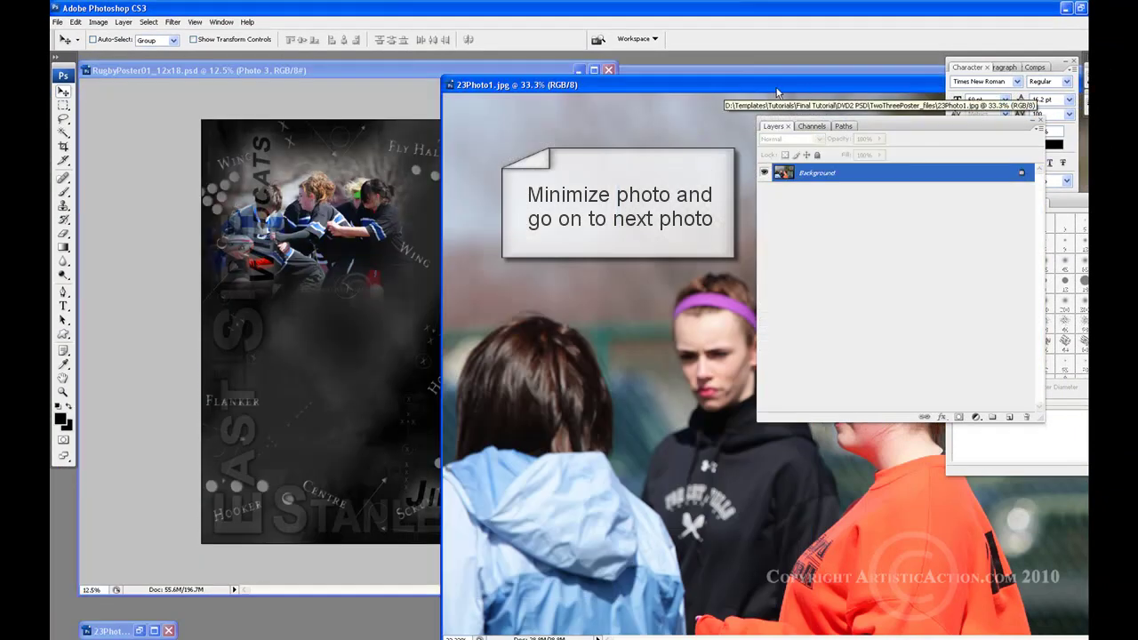
Reposition 23Photo1.jpg, copy its Background layer to Background copy, and hide the original
drag(777, 89, 445, 69)
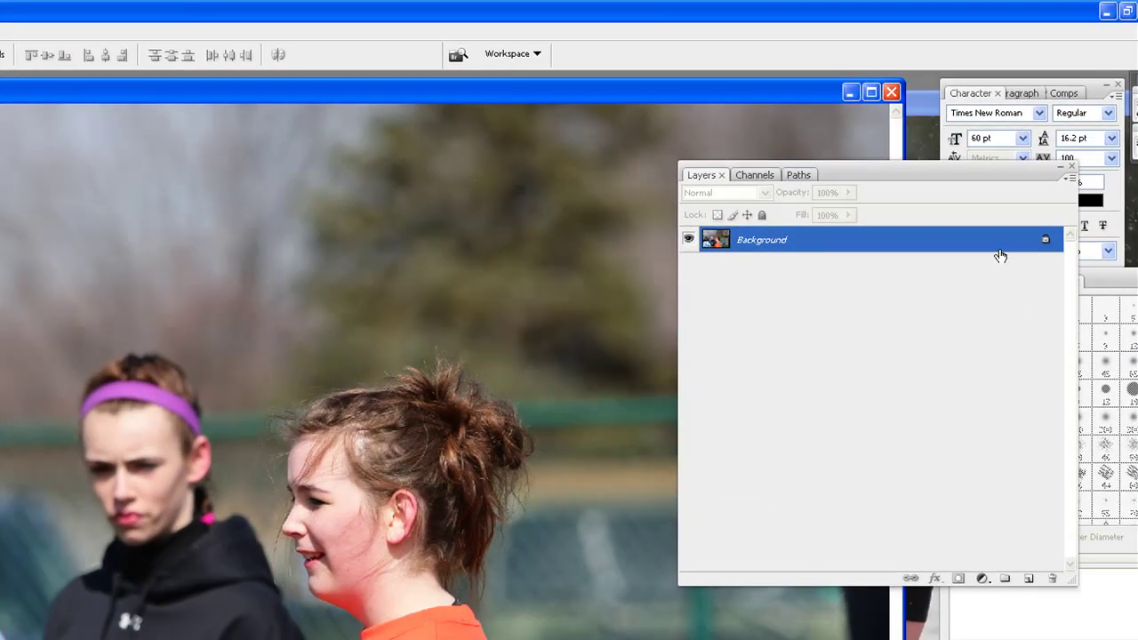
drag(1000, 256, 1038, 580)
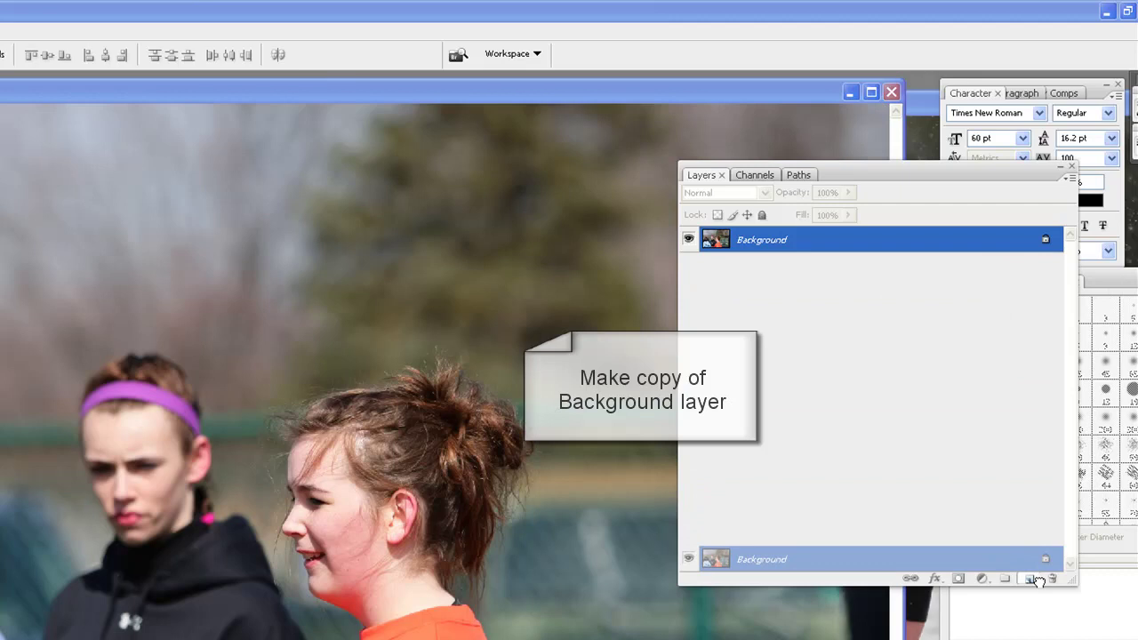
drag(1039, 579, 1029, 579)
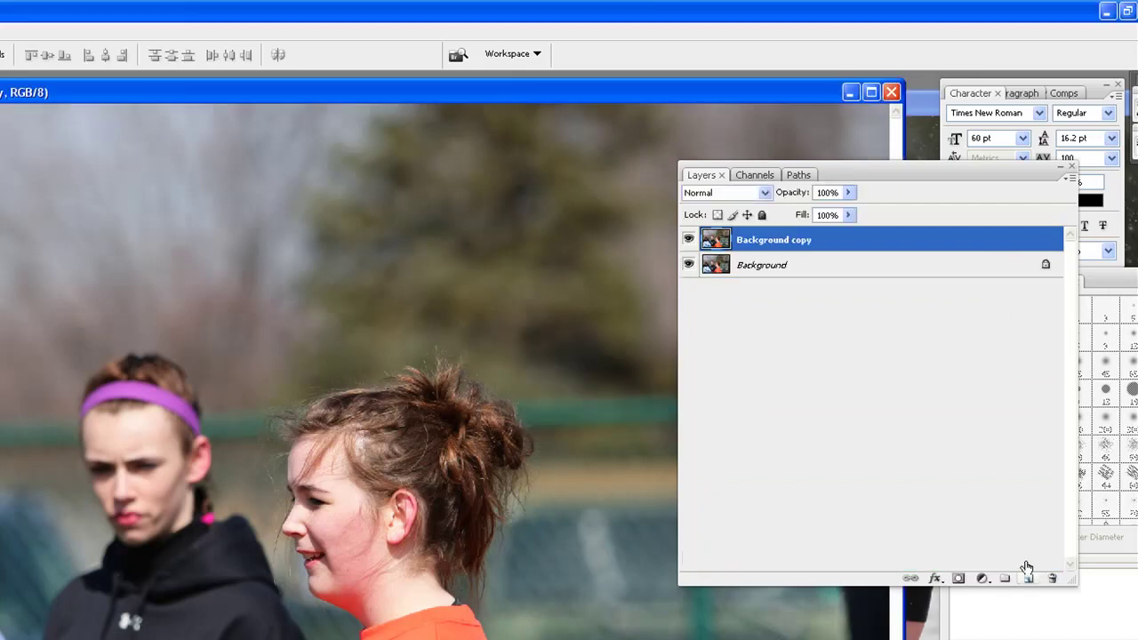
click(690, 266)
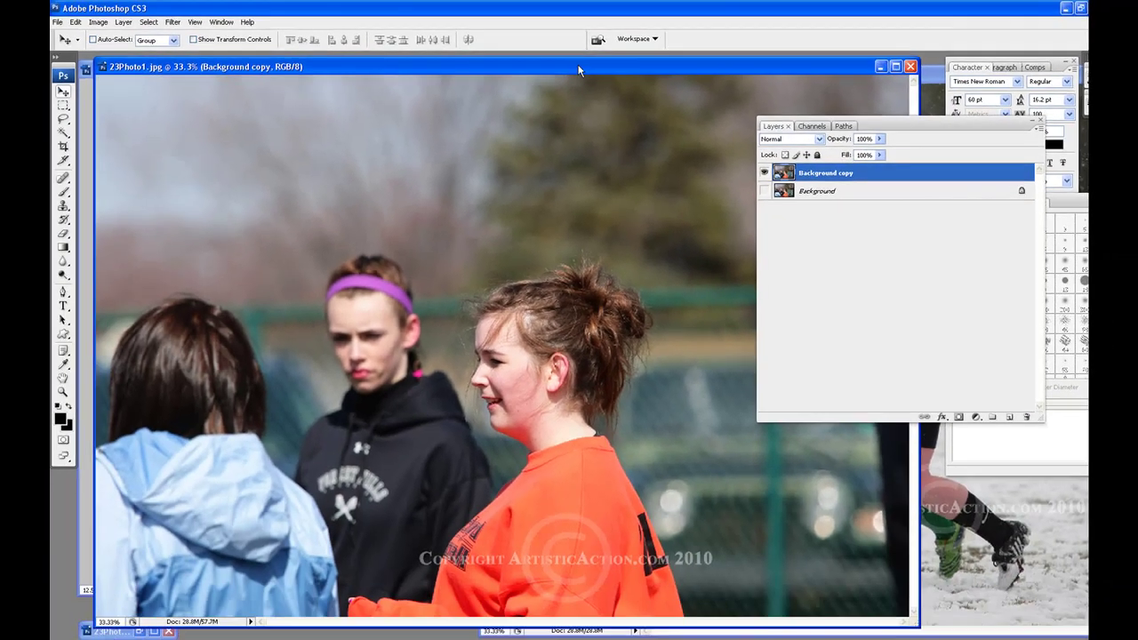
Draw a feathered rectangular selection around the two girls at right in 23Photo1.jpg
drag(620, 68, 610, 51)
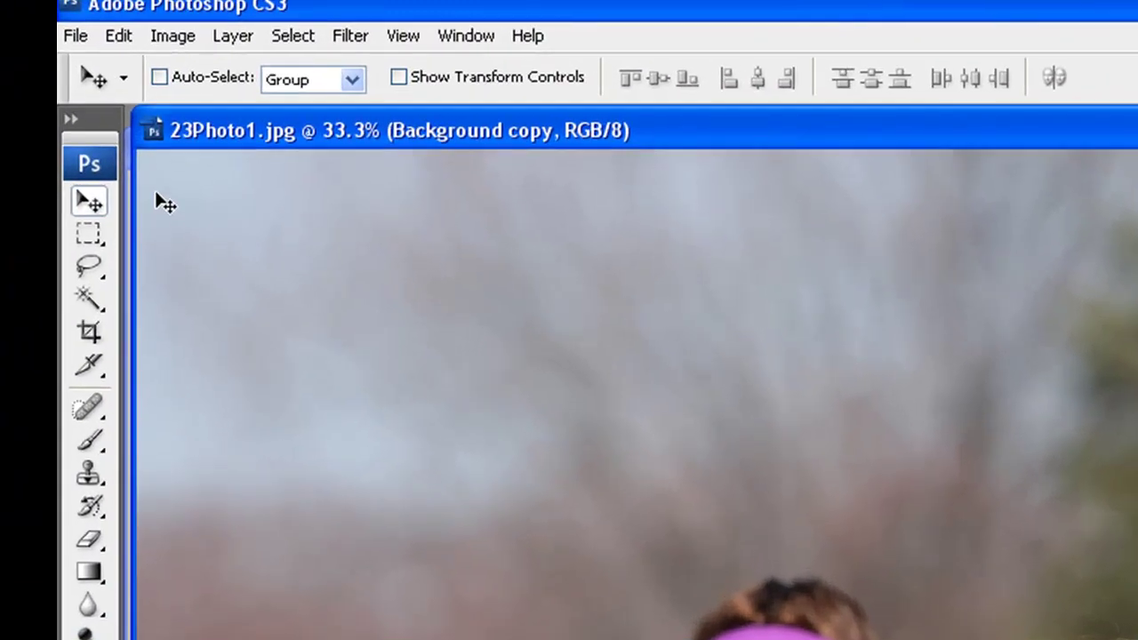
click(77, 234)
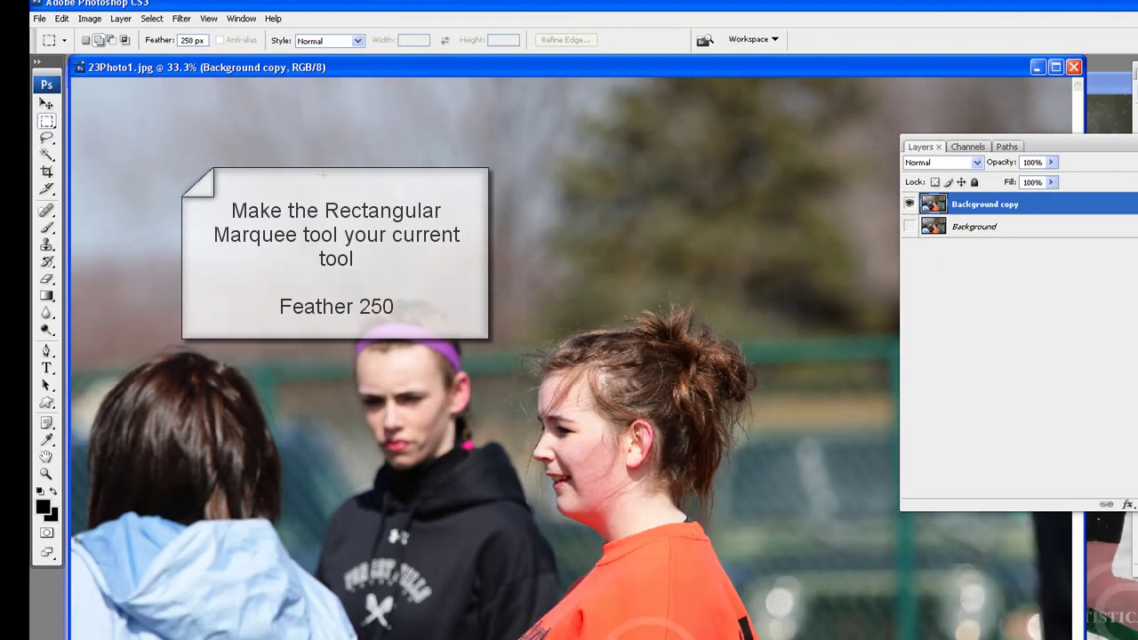
drag(702, 262, 768, 349)
drag(341, 155, 748, 593)
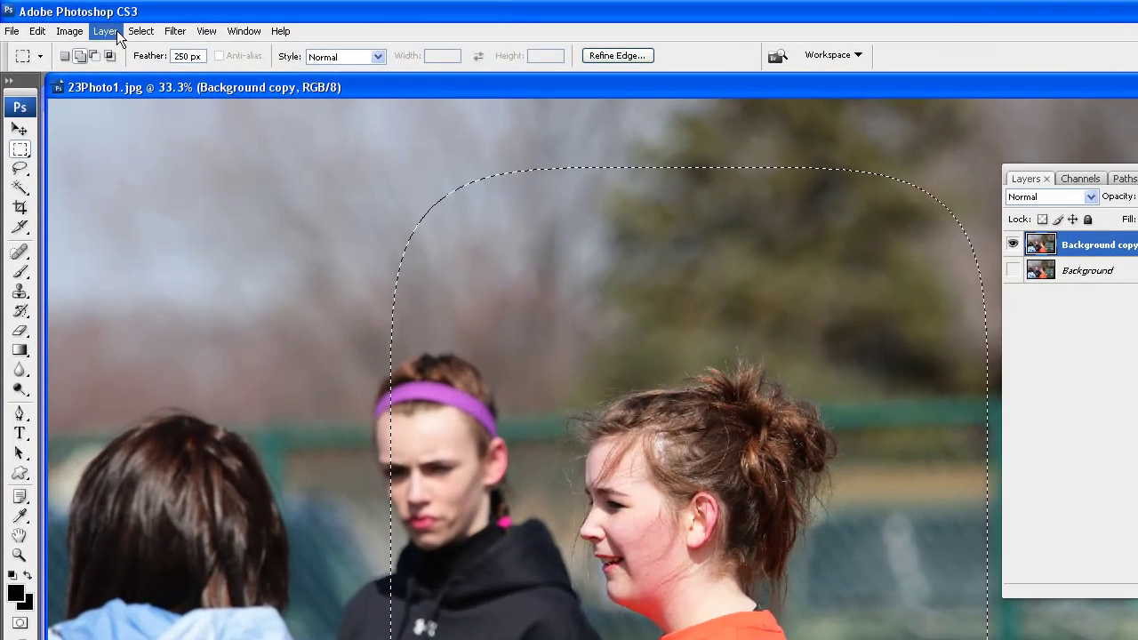
Invert the selection, clear everything outside it, then deselect
click(140, 31)
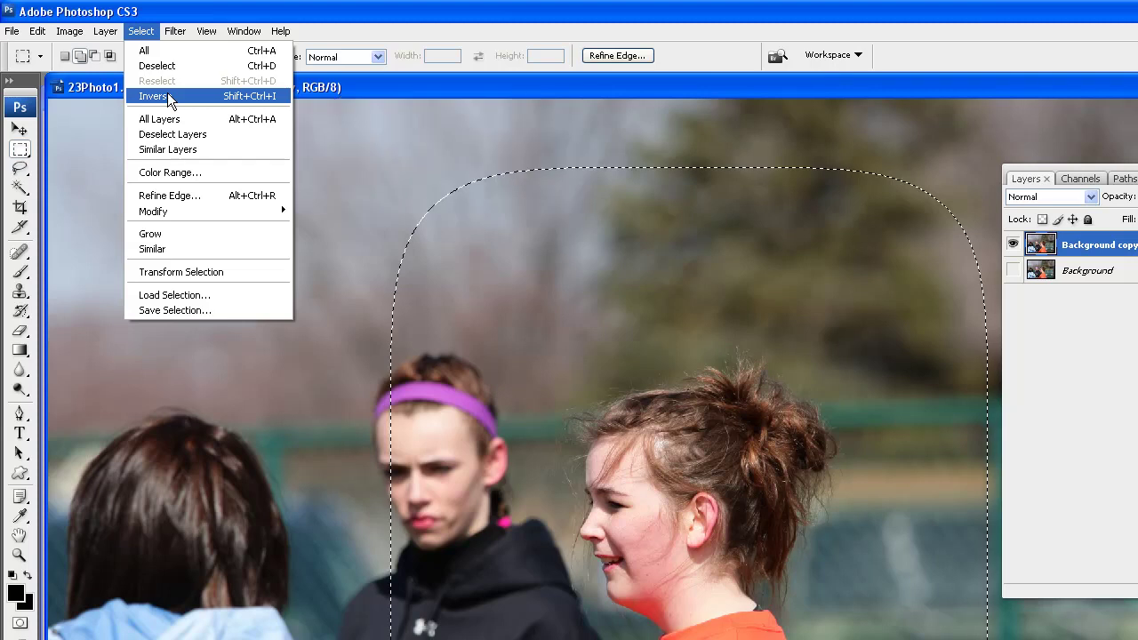
click(167, 95)
click(38, 31)
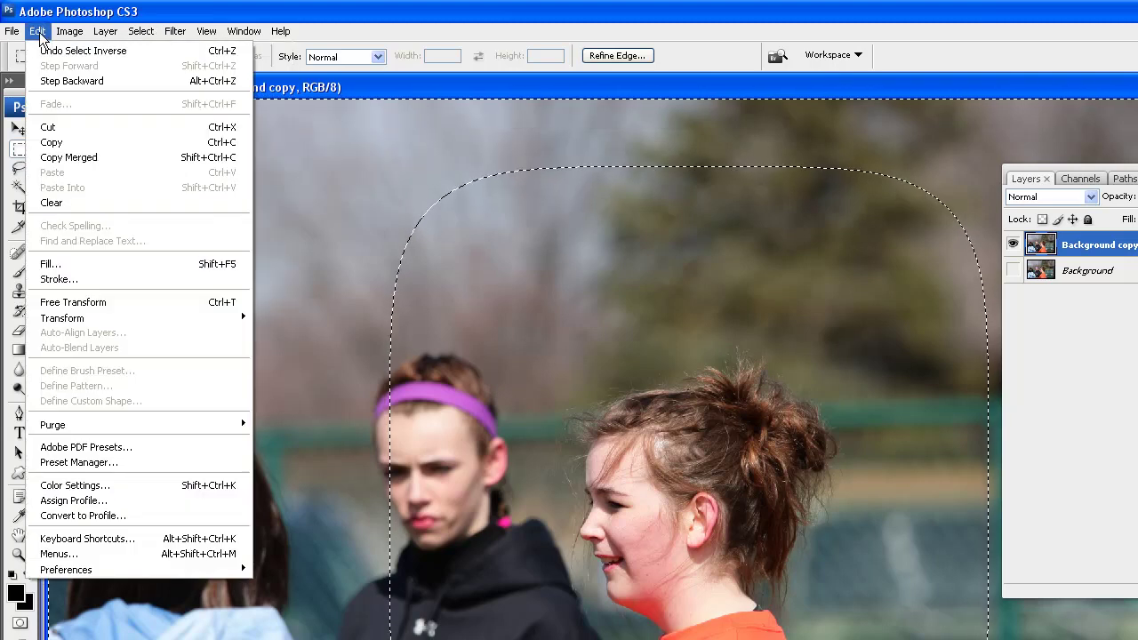
click(81, 210)
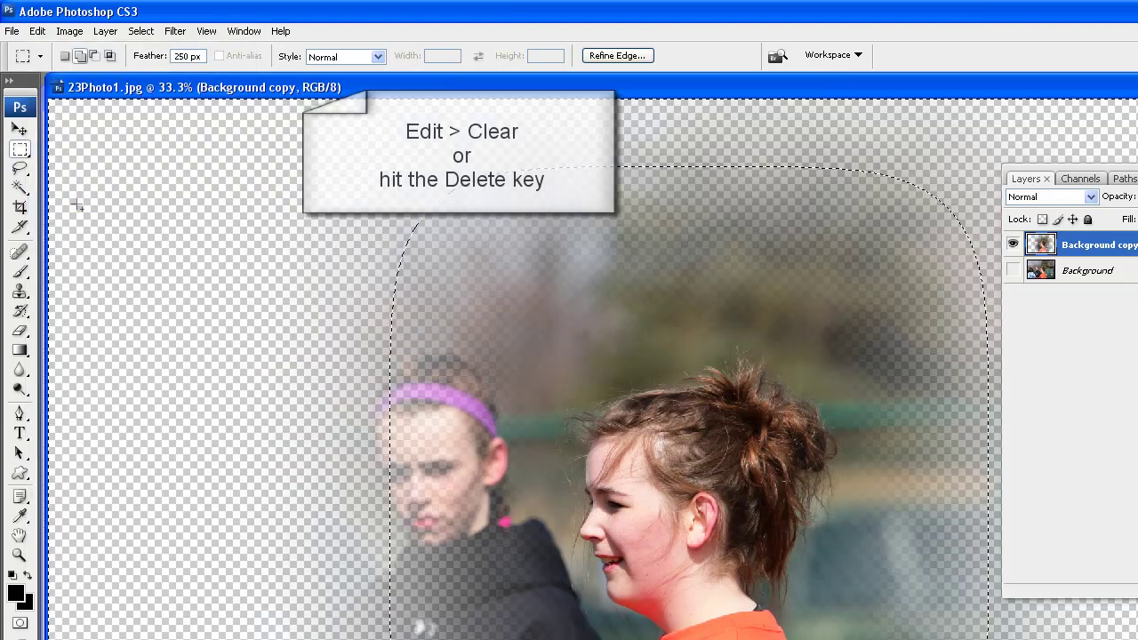
click(141, 31)
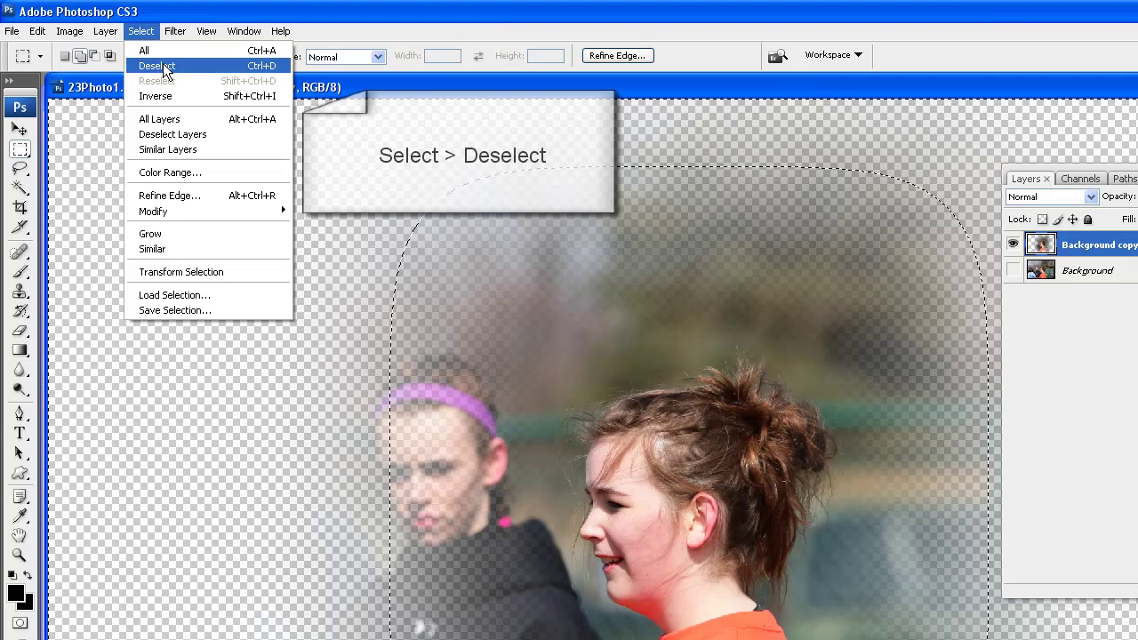
click(157, 66)
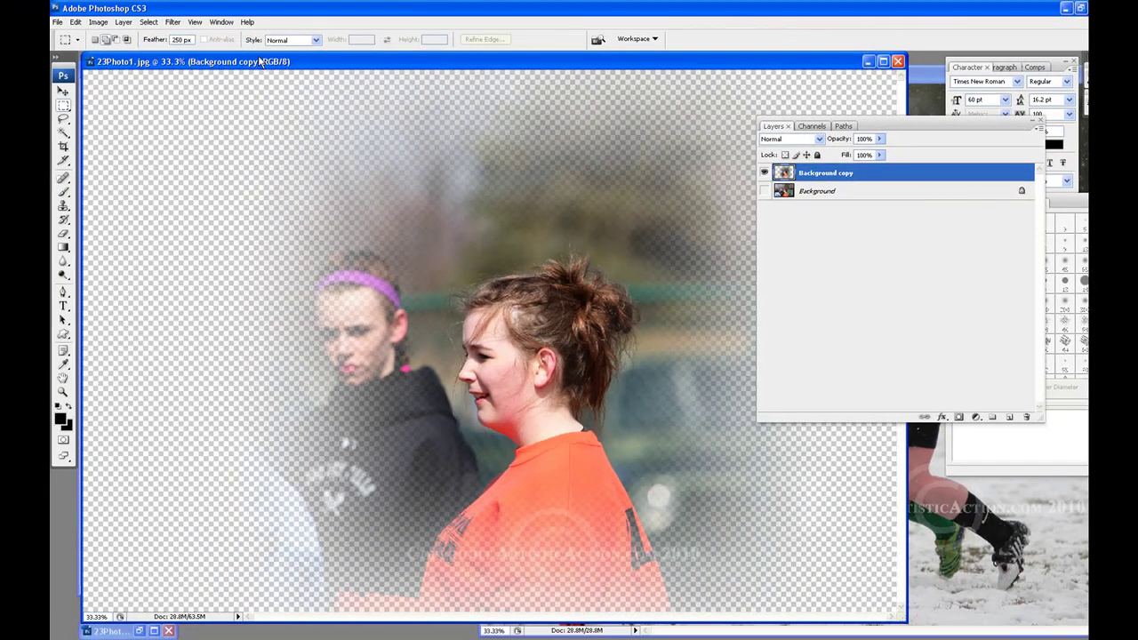
Copy the faded photo layer onto the rugby poster and move it to the lower half
drag(288, 88, 1086, 147)
drag(816, 103, 813, 100)
drag(862, 173, 321, 258)
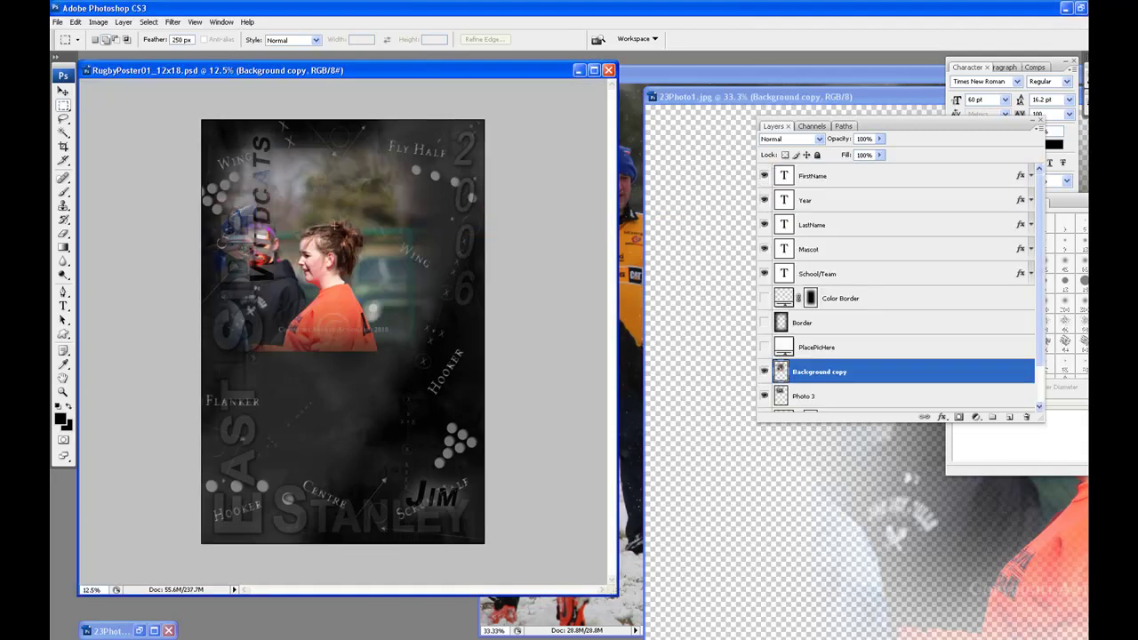
click(63, 91)
drag(336, 388, 382, 574)
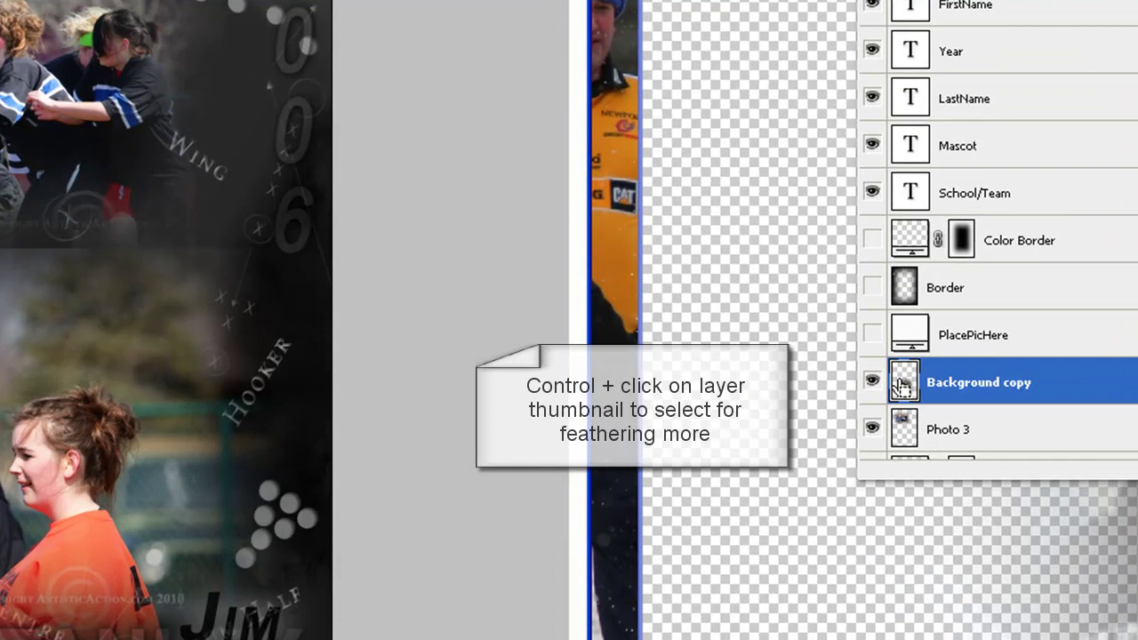
Select the placed photo's pixels, invert, clear the outside twice, then deselect
ctrl+click(901, 384)
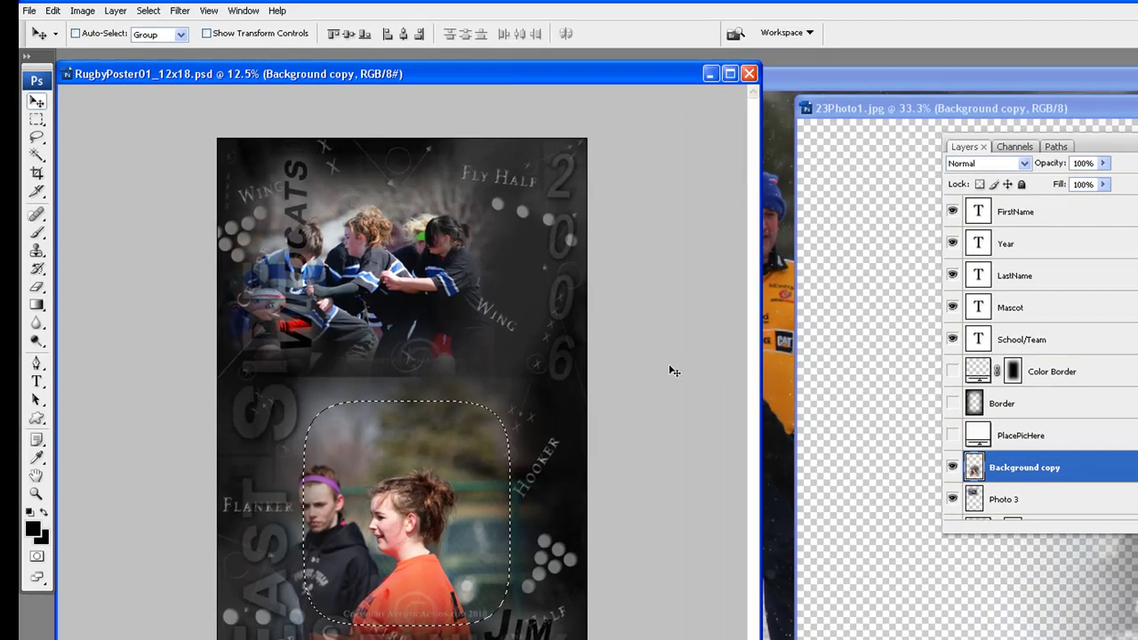
click(148, 11)
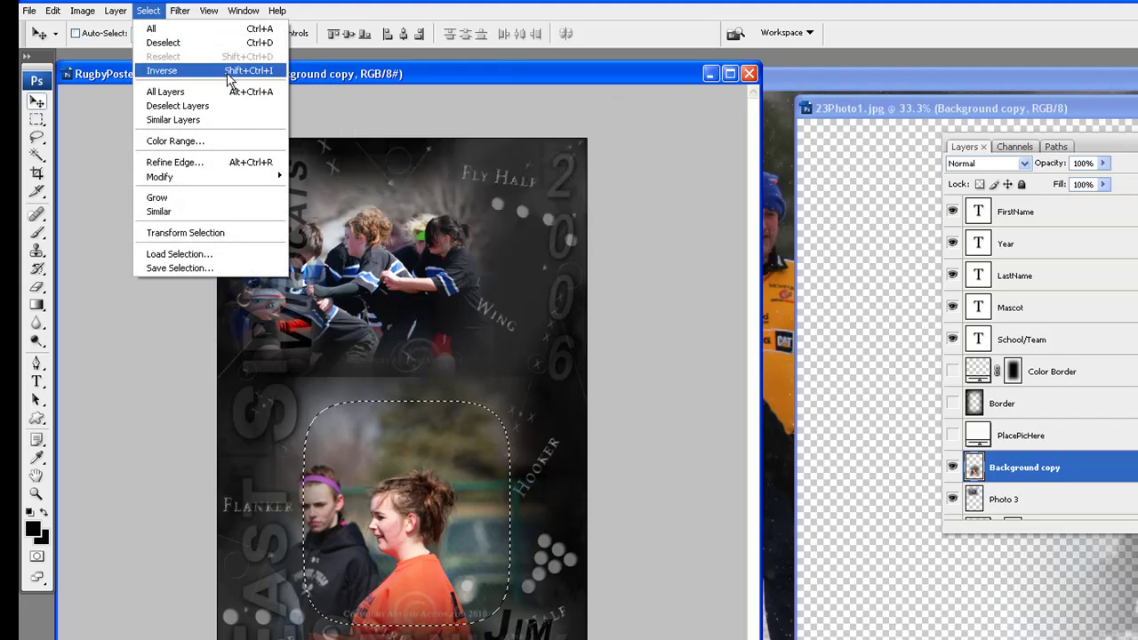
click(228, 71)
click(53, 10)
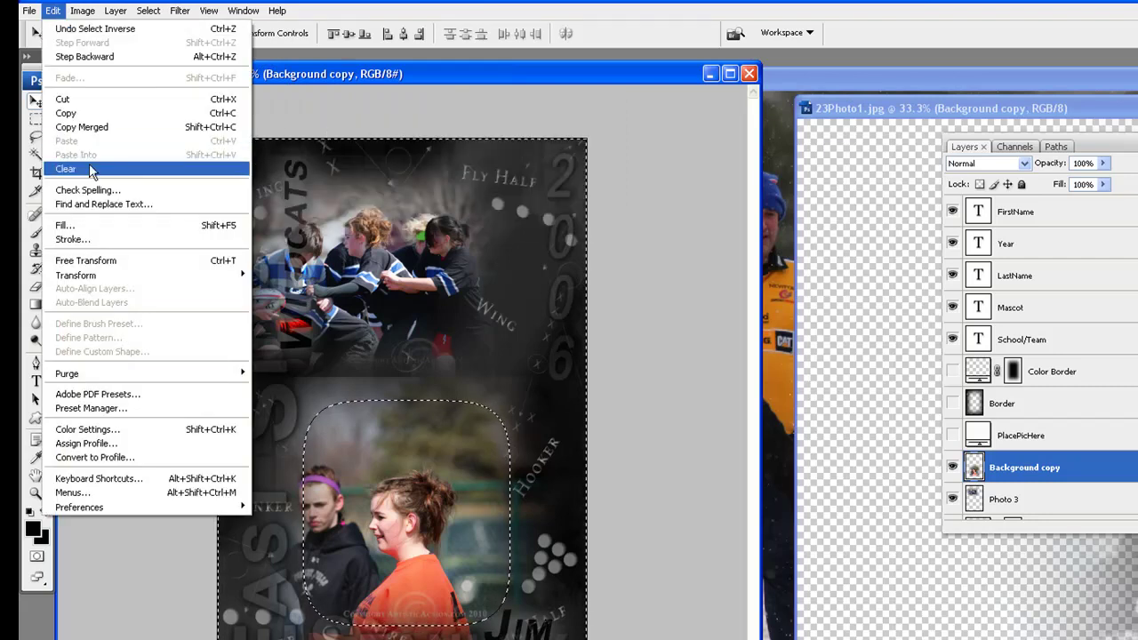
click(89, 168)
click(53, 11)
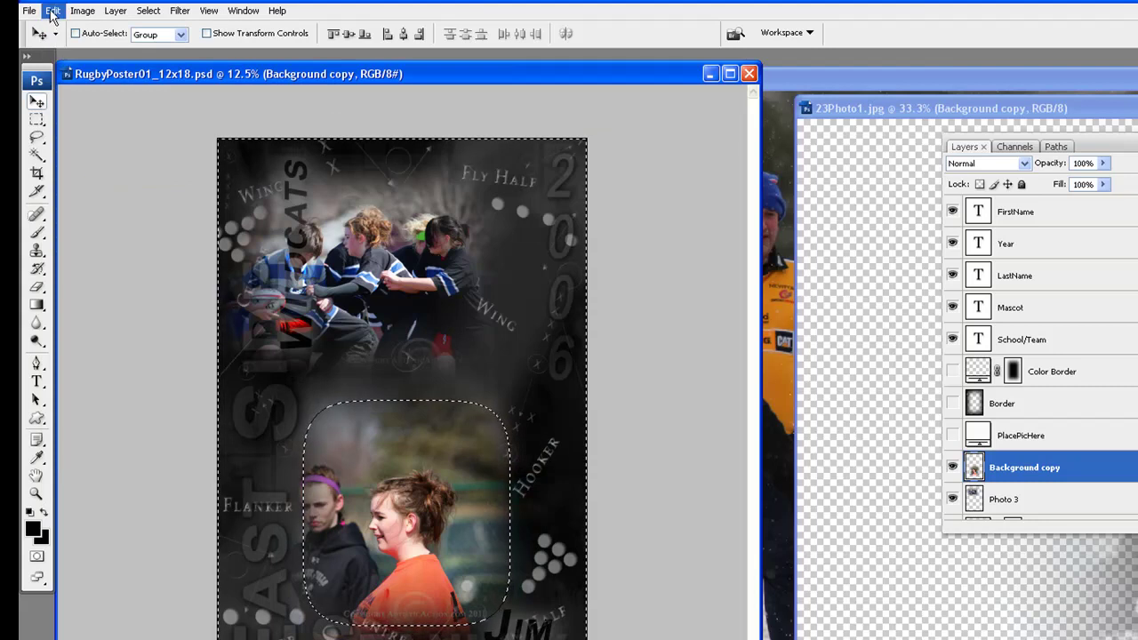
click(101, 164)
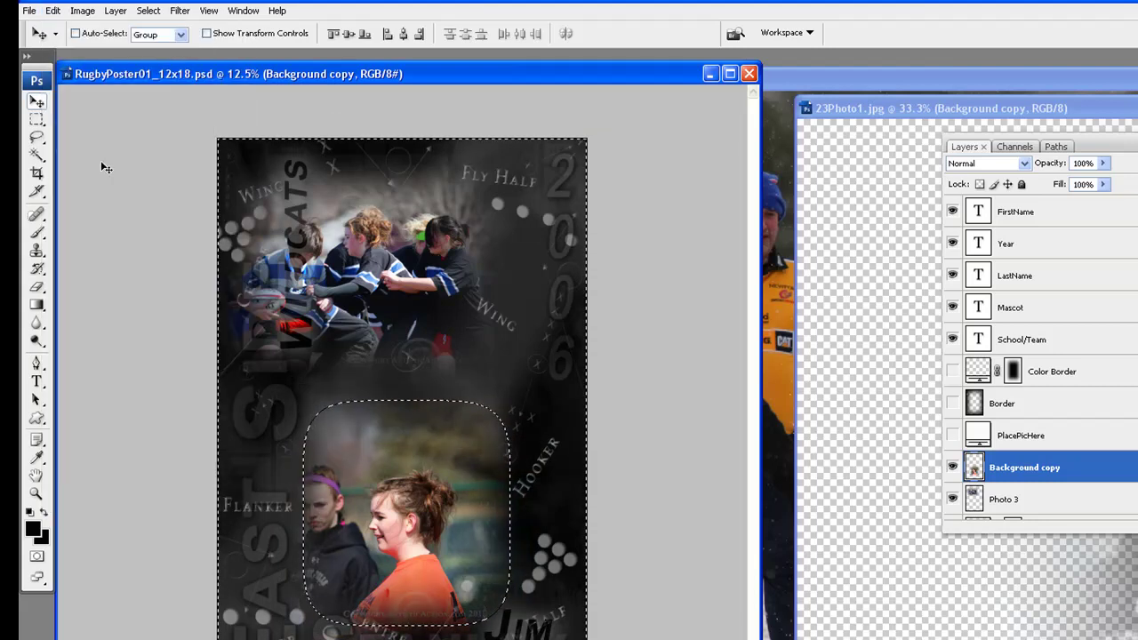
click(145, 10)
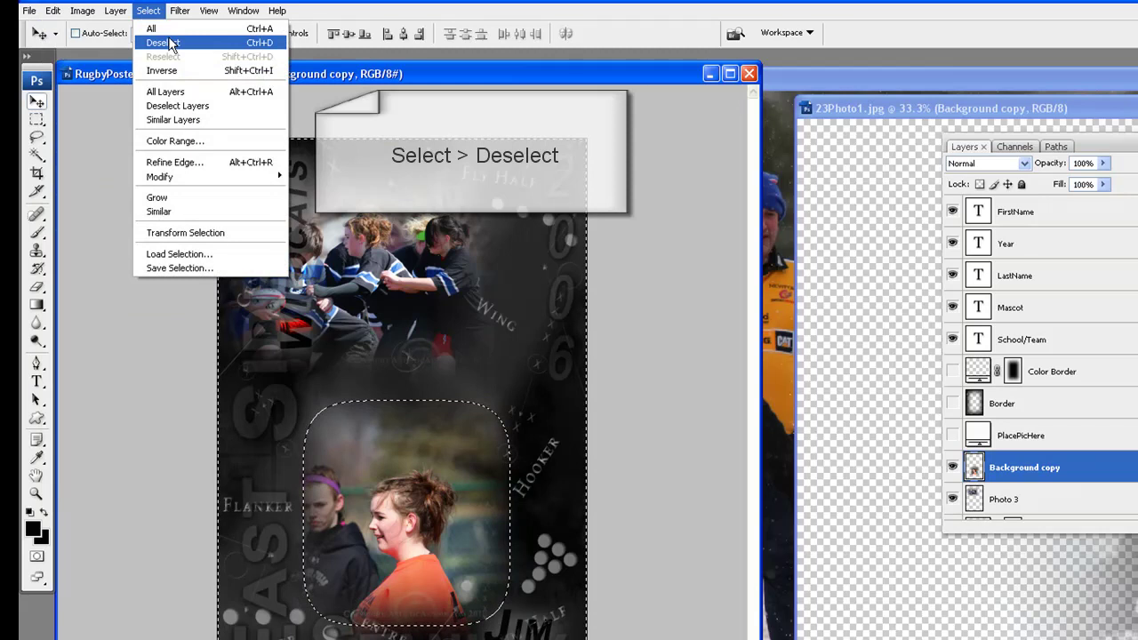
click(172, 44)
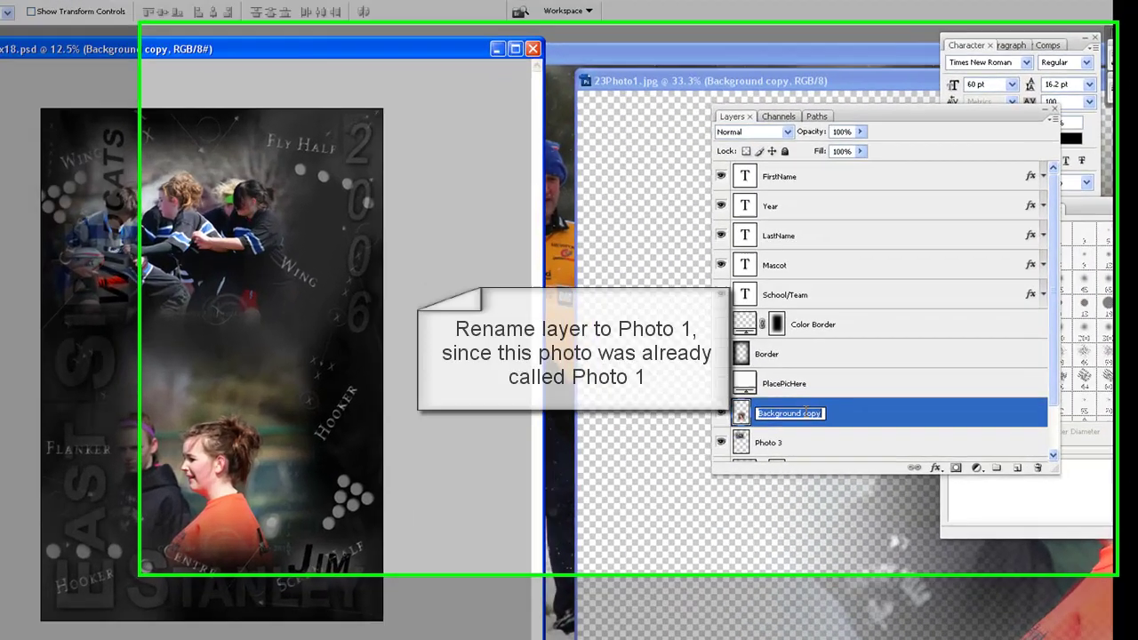
Rename the Background copy layer on the poster to 'Photo 1'
double_click(835, 373)
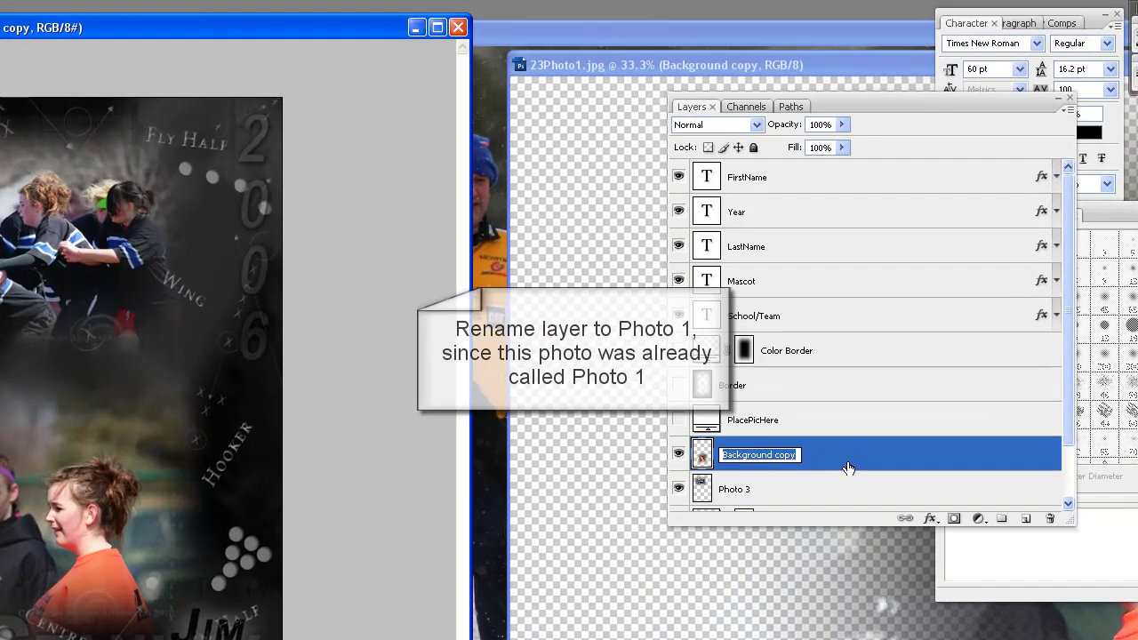
text(Photo 1)
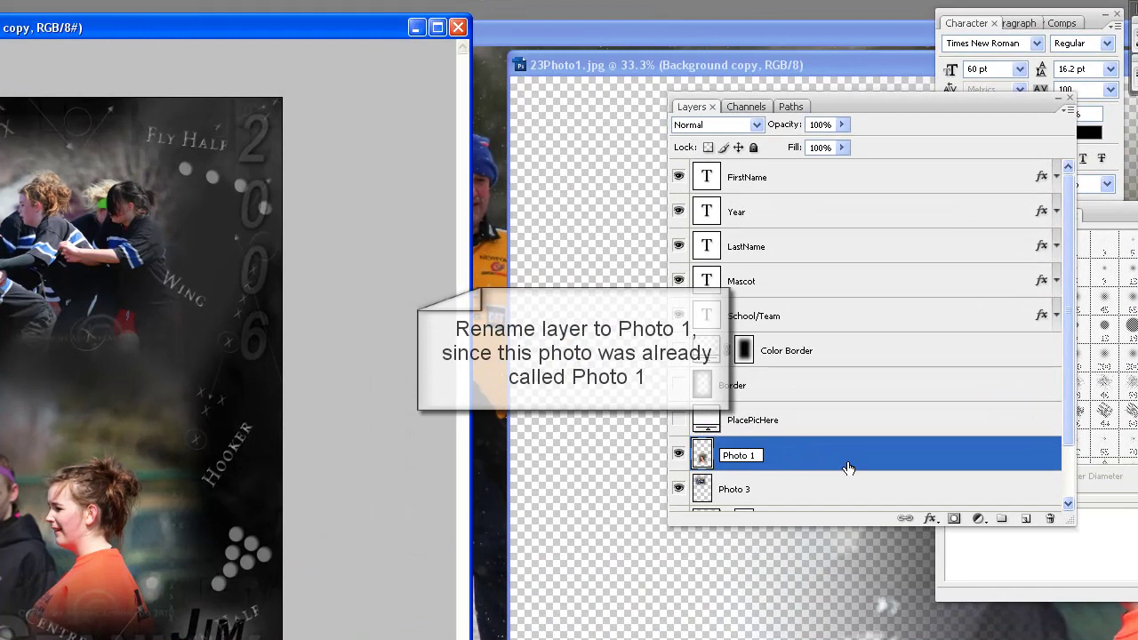
key(Return)
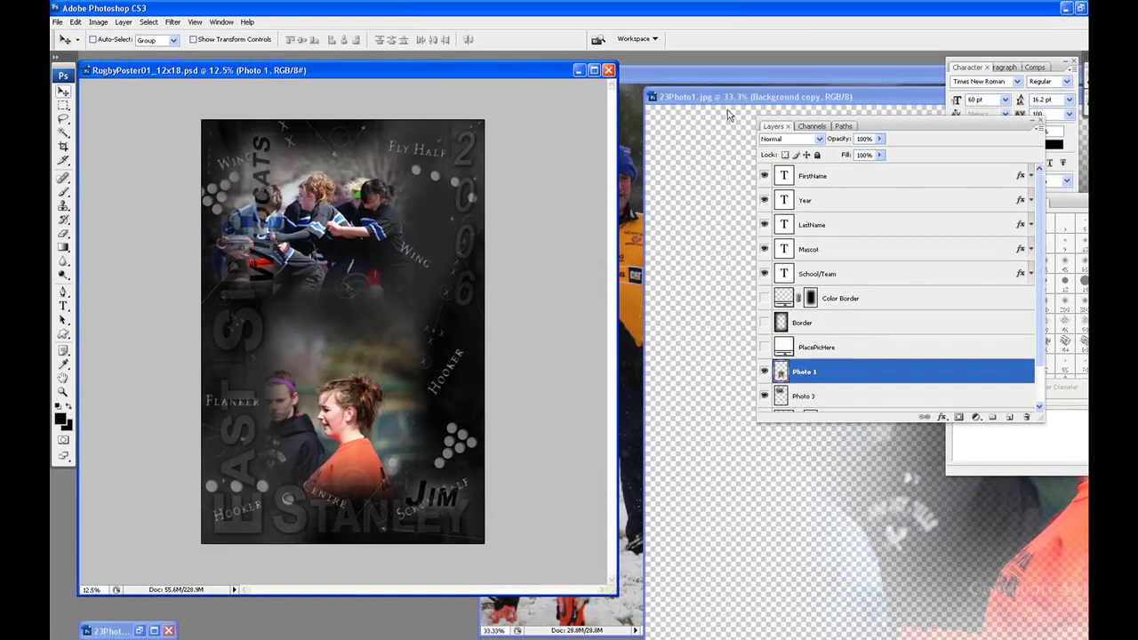
Minimize the 23Photo1 window and bring the 23Photo2 window into view
click(728, 114)
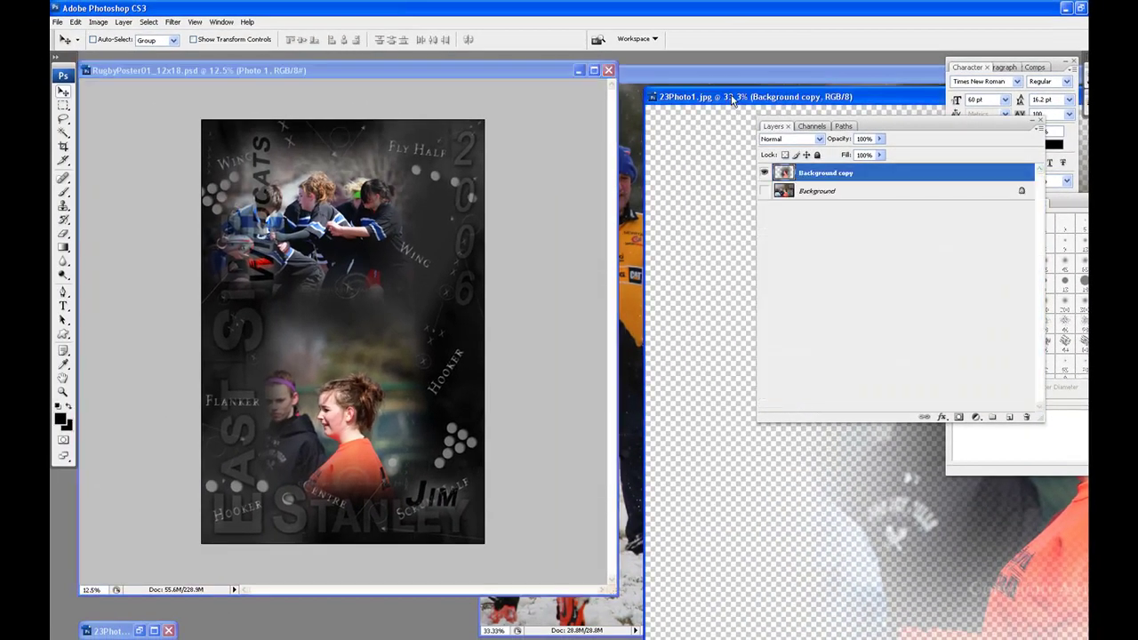
drag(854, 96, 241, 133)
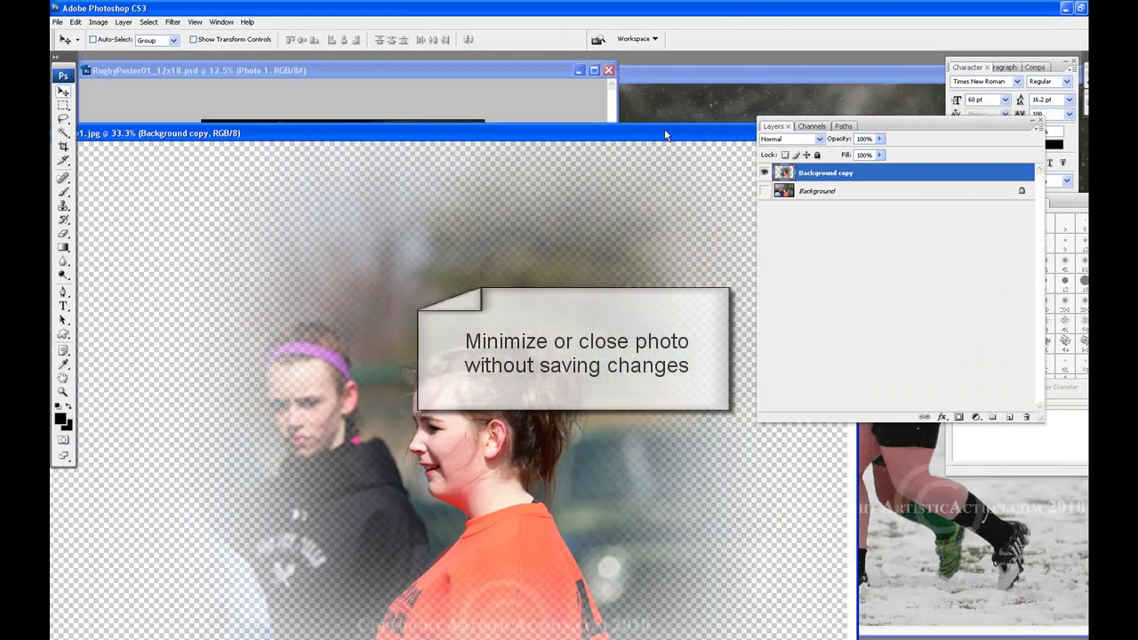
drag(665, 129, 585, 150)
click(739, 149)
drag(898, 75, 393, 75)
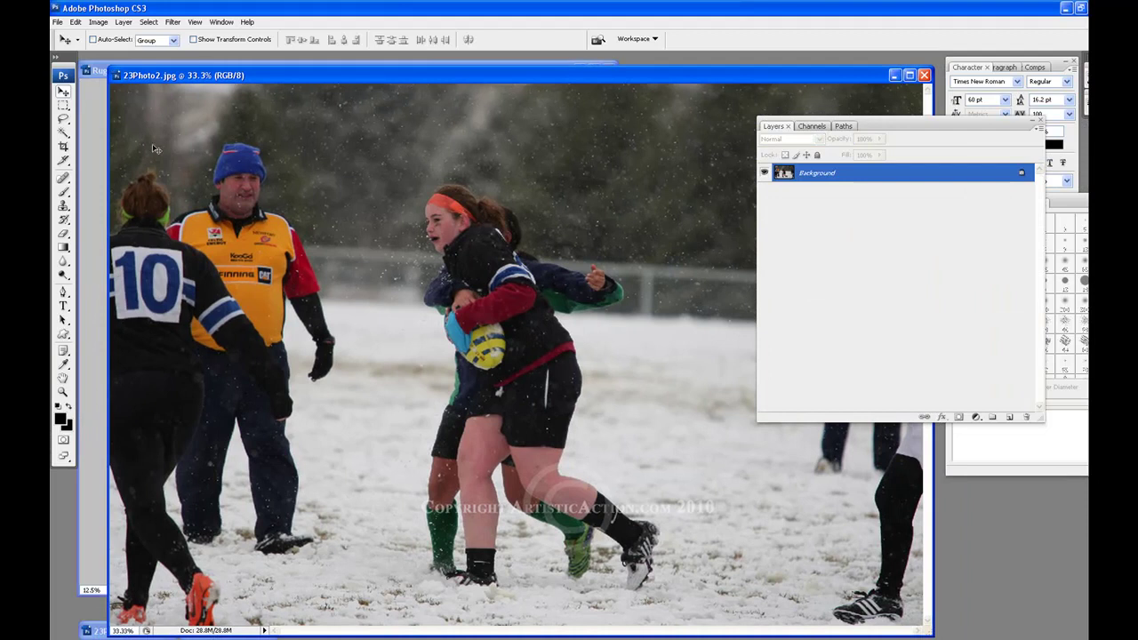
Duplicate 23Photo2's Background layer and draw a 250 px feathered marquee around the tackling players
click(64, 105)
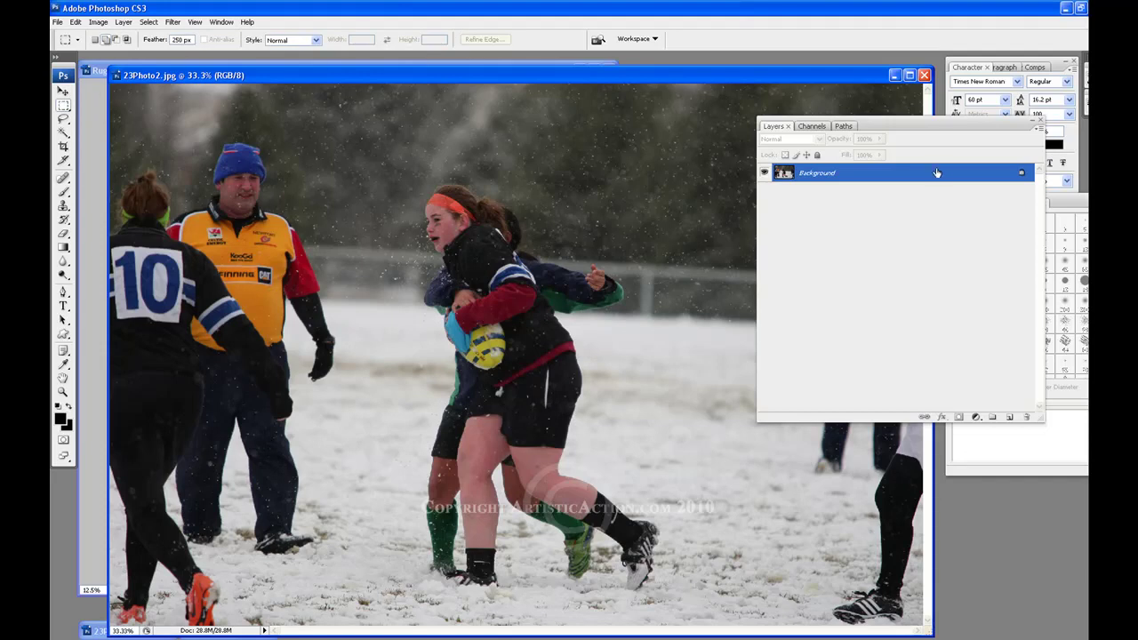
drag(945, 174, 1009, 417)
click(865, 192)
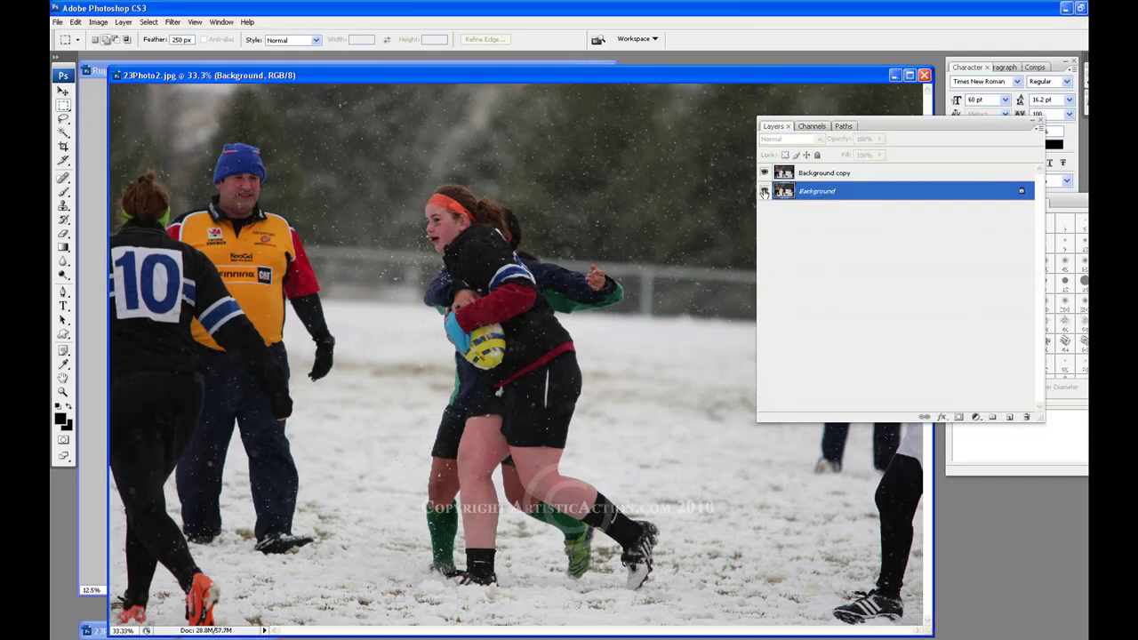
click(900, 173)
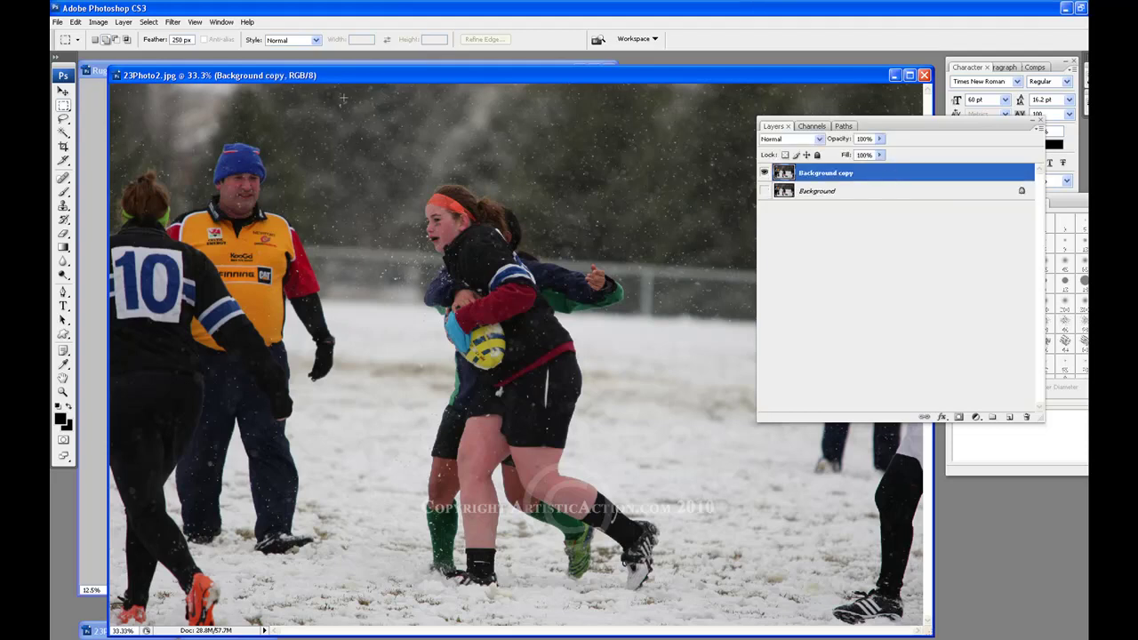
drag(668, 425, 722, 616)
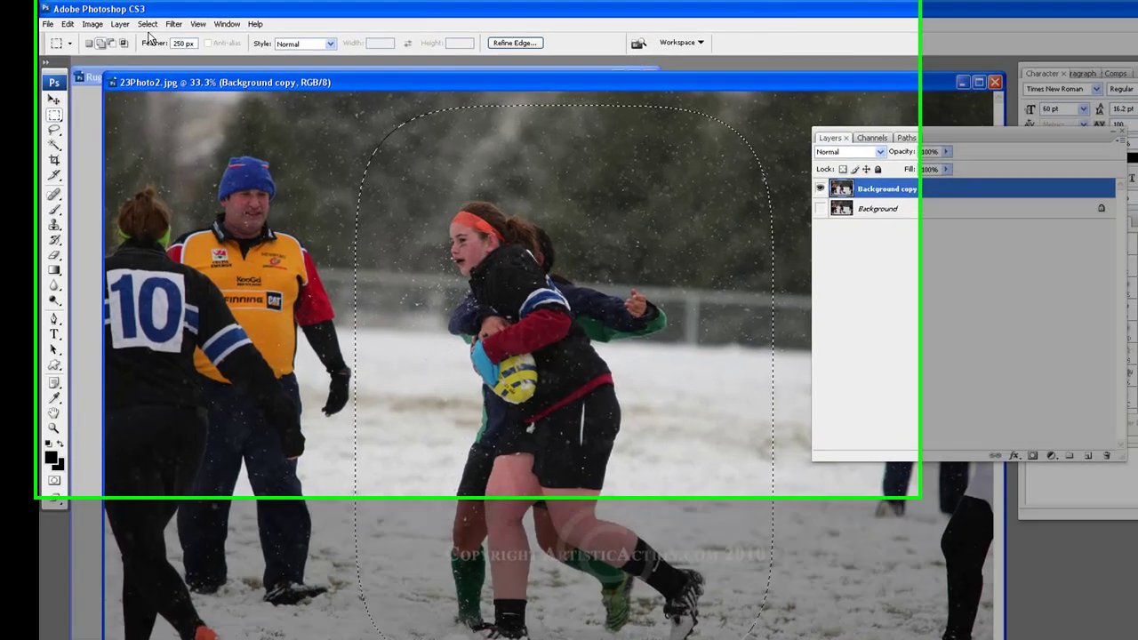
Transform the selection to shift it slightly left, then commit
click(147, 24)
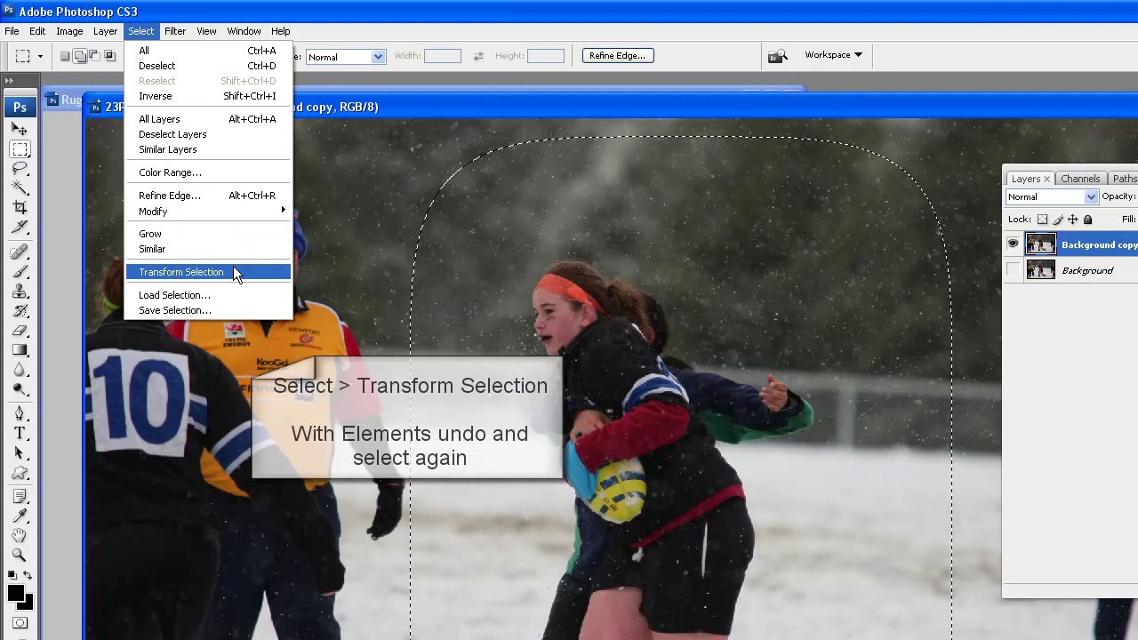
click(233, 267)
drag(694, 494, 680, 489)
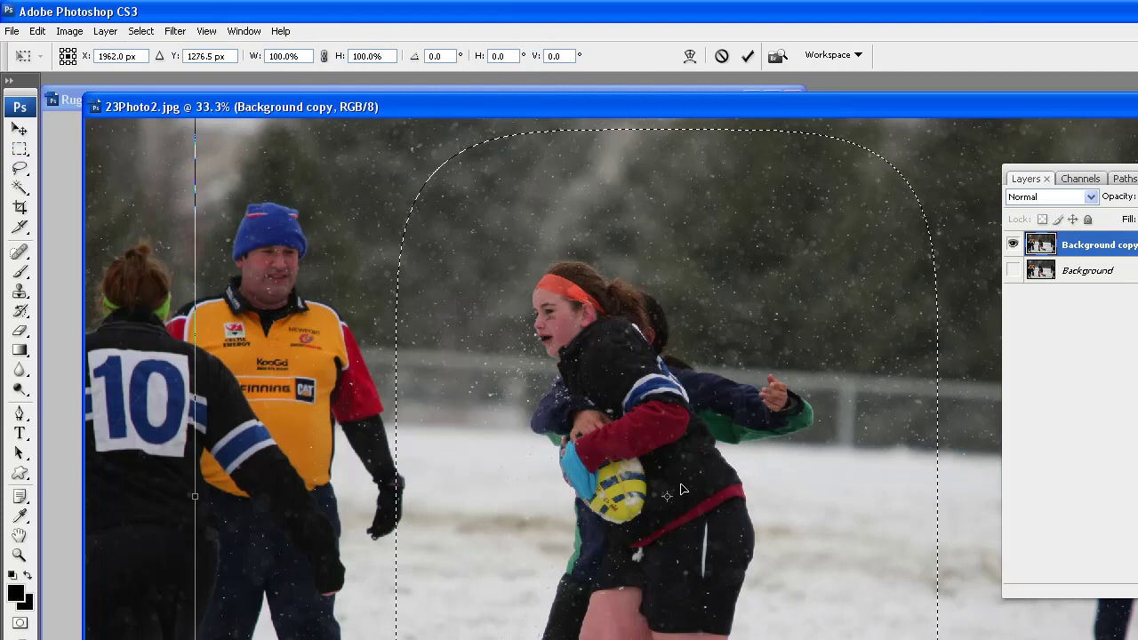
drag(681, 489, 671, 497)
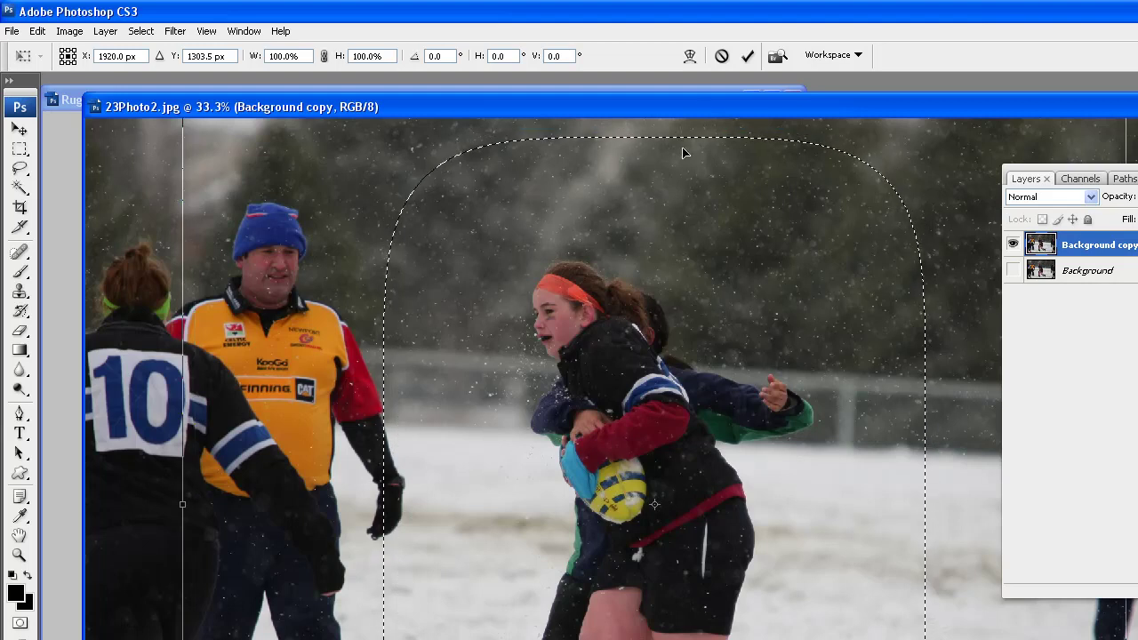
click(757, 51)
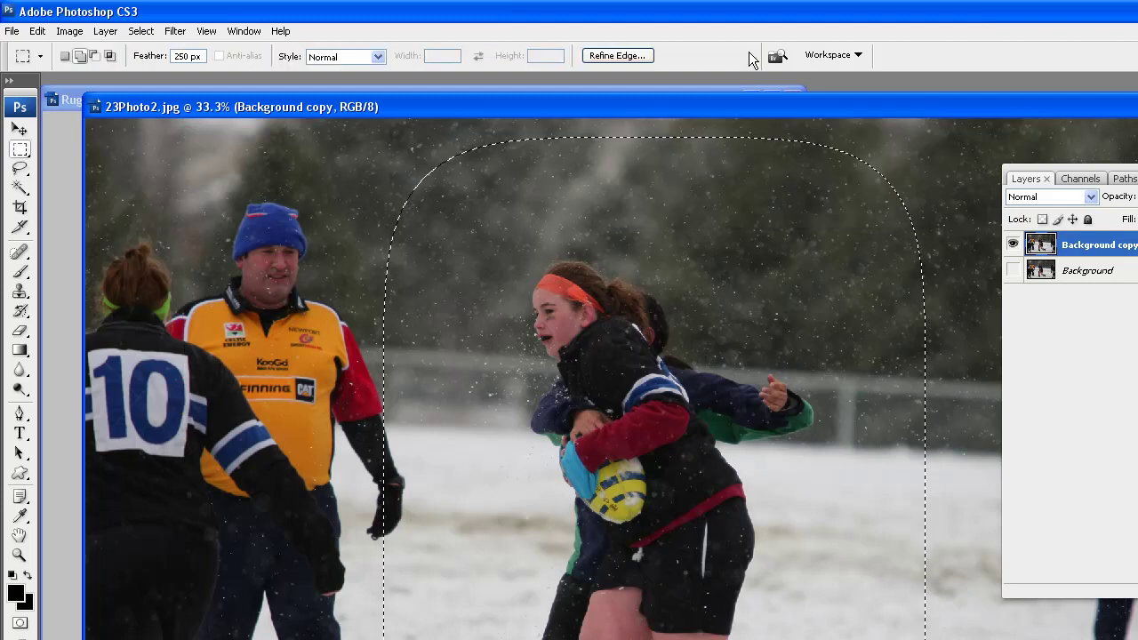
Invert the selection and clear everything outside the tackling players
click(140, 32)
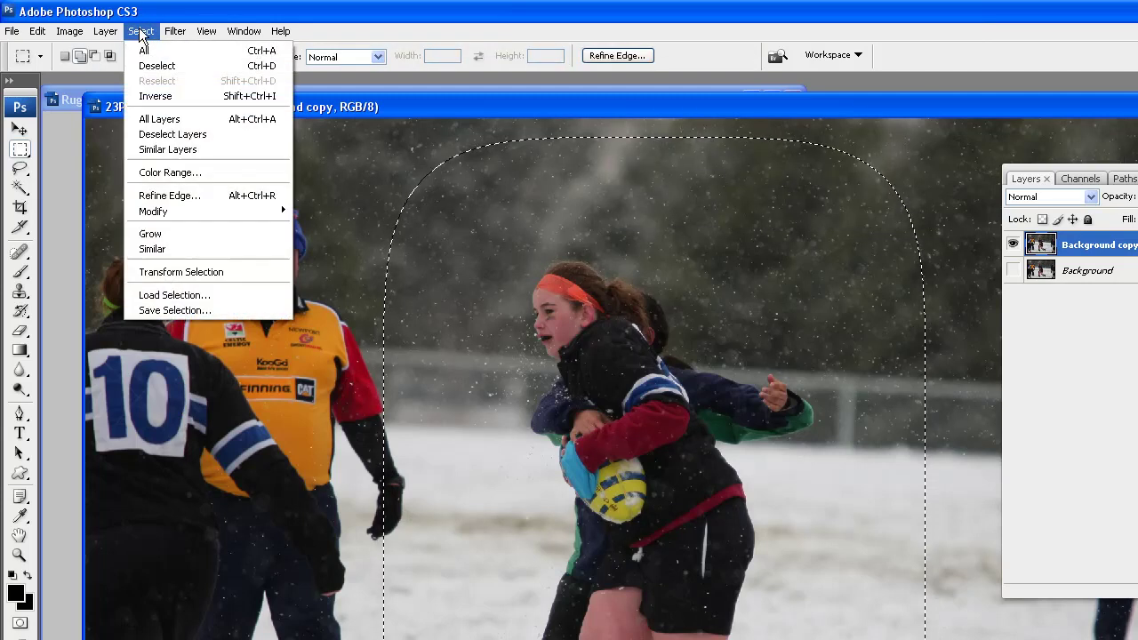
click(191, 96)
click(37, 31)
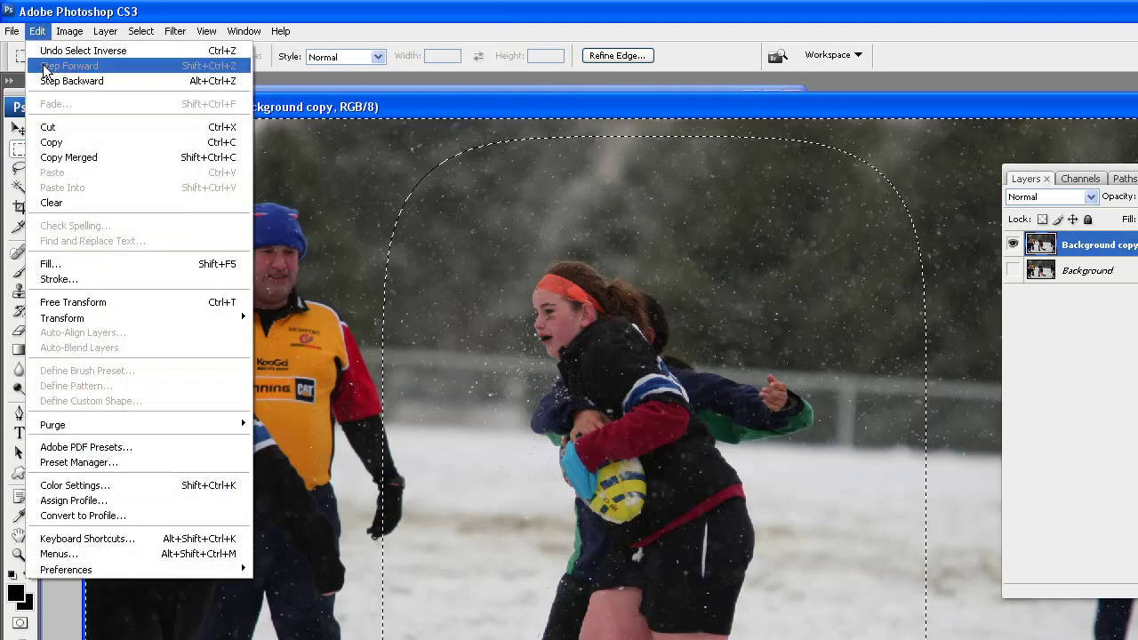
click(85, 204)
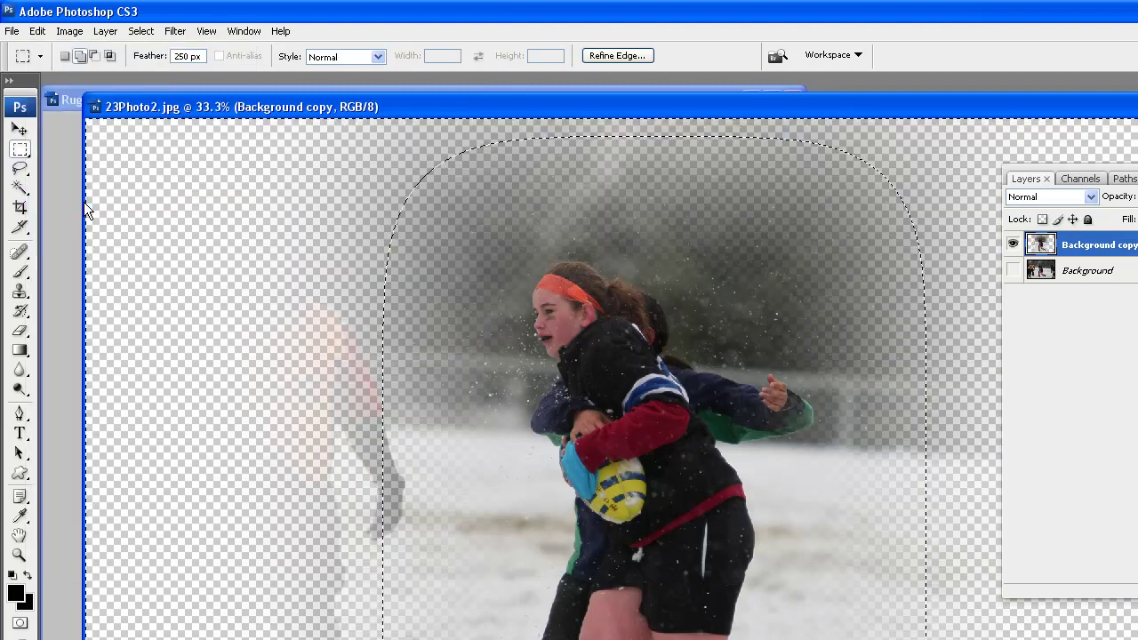
Deselect and drag the faded tackle photo's layer onto the rugby poster
click(140, 31)
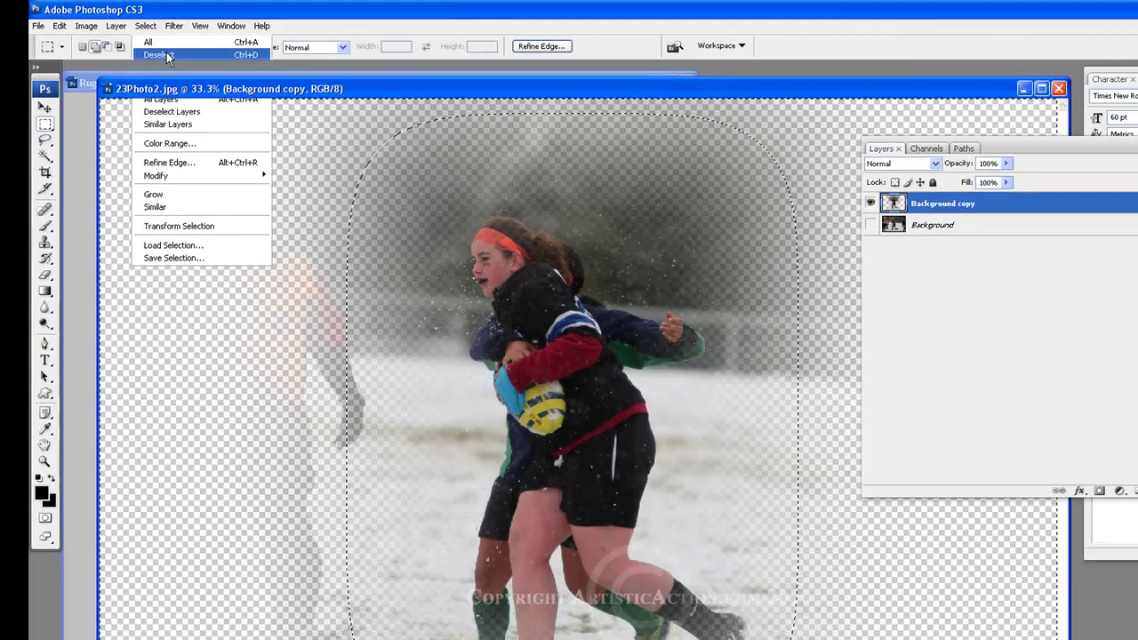
click(167, 66)
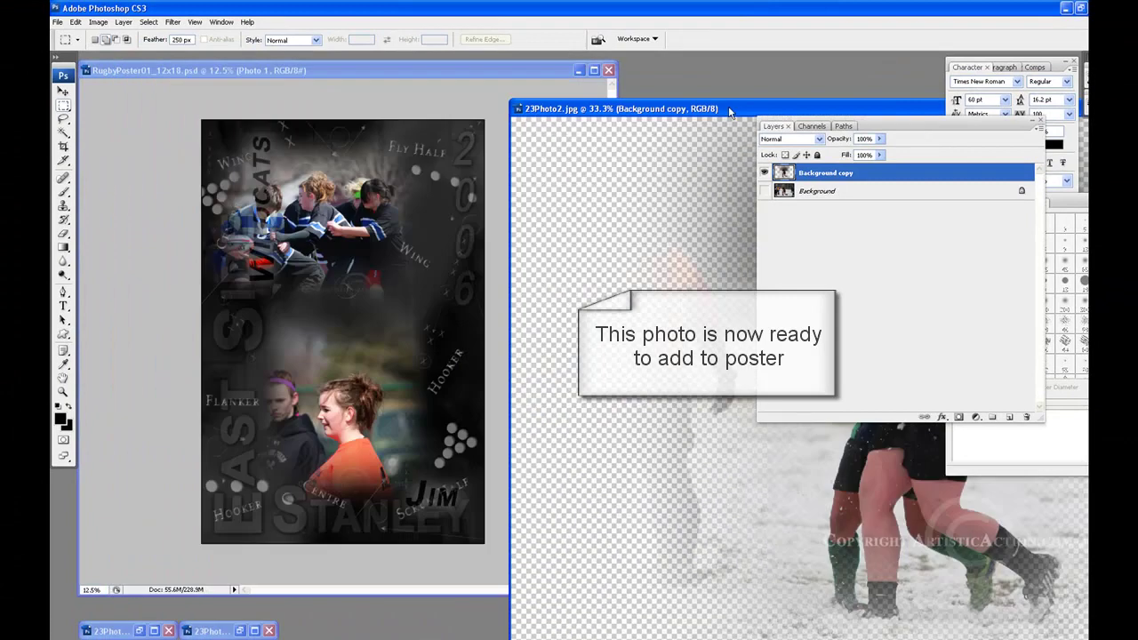
drag(728, 106, 867, 103)
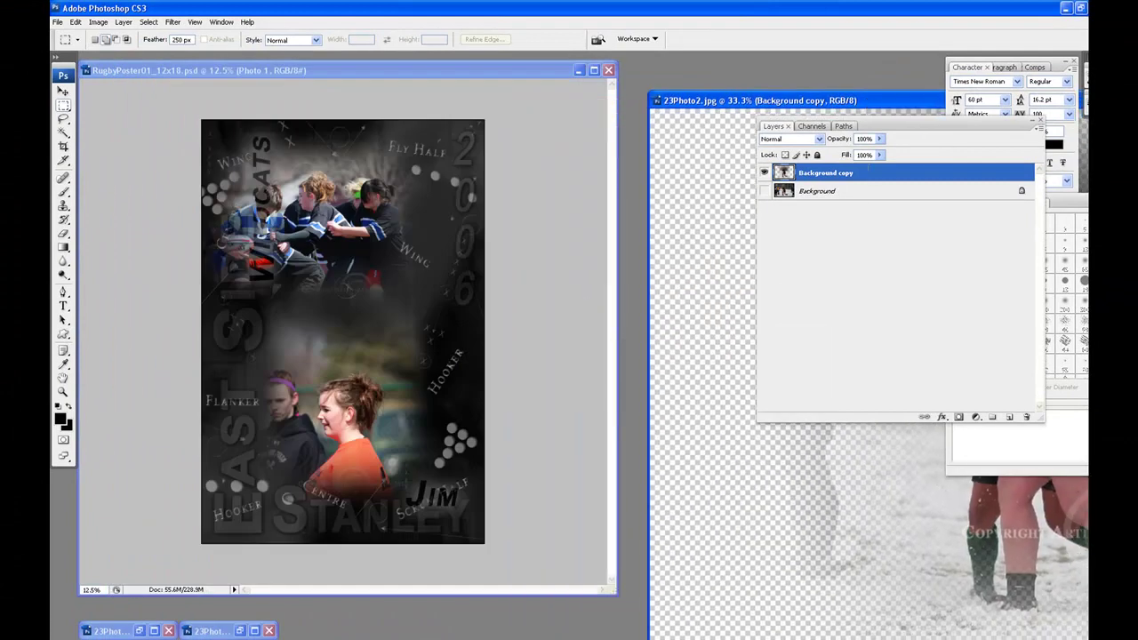
drag(876, 174, 356, 303)
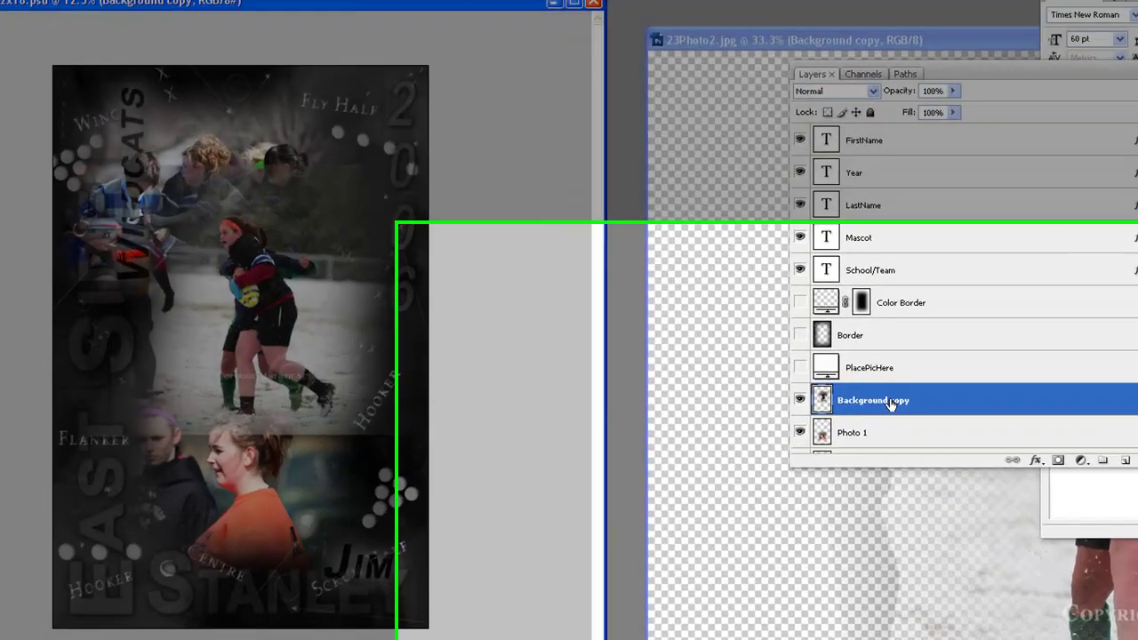
Rename the new poster layer to 'Photo 2'
double_click(892, 402)
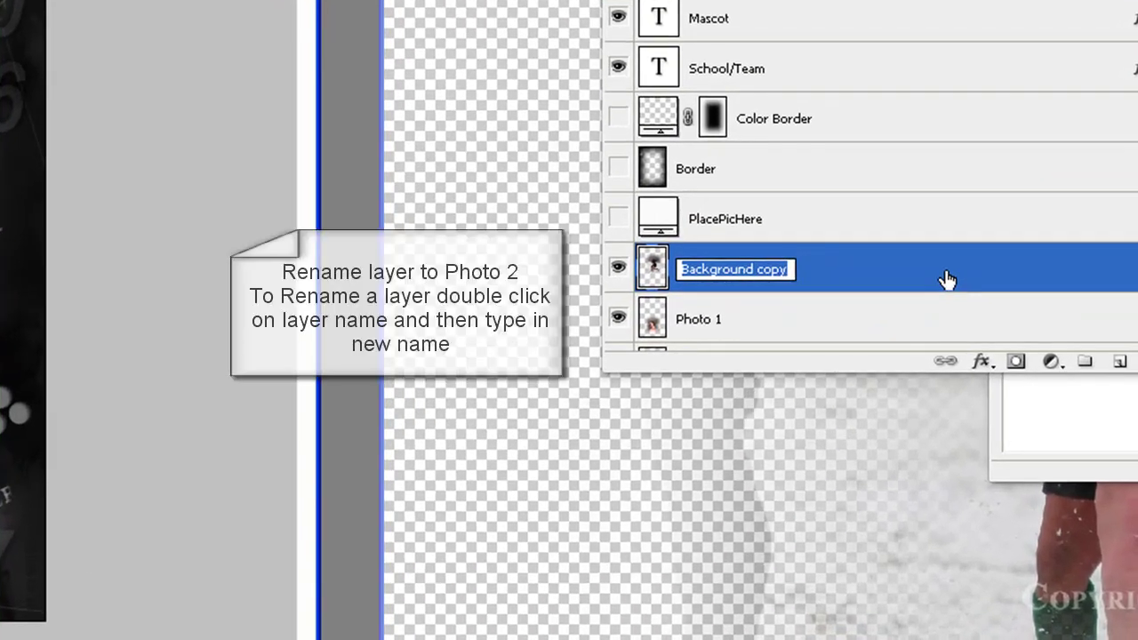
text(Photo 2)
key(Return)
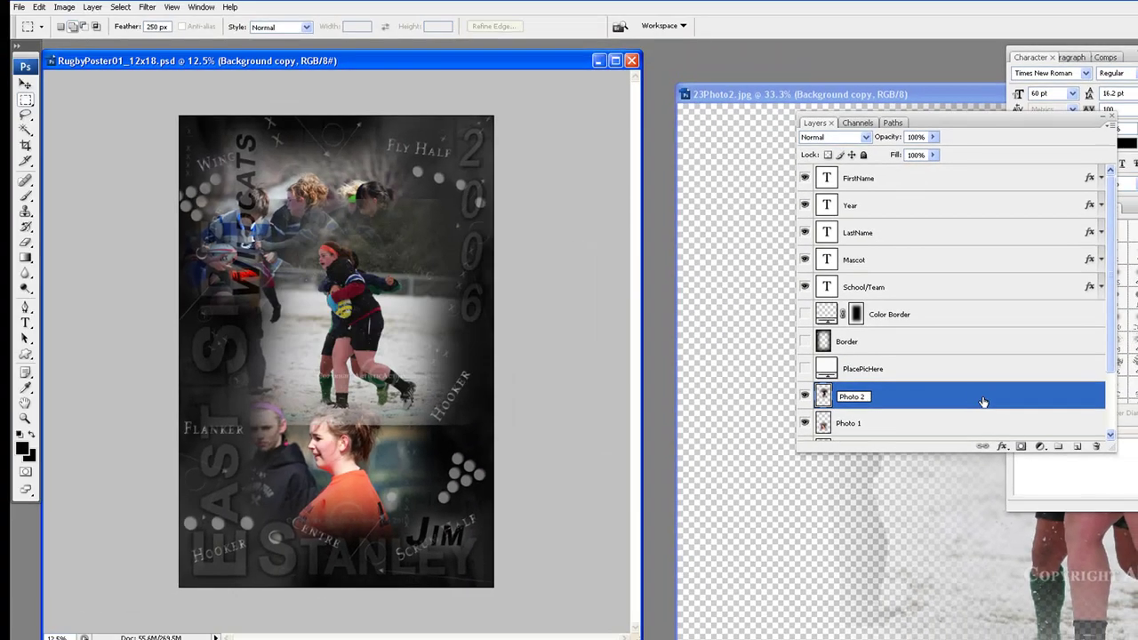
Duplicate Photo 2, link the copy to Photo 2, hide the copy, and reselect Photo 2
drag(1072, 408, 1078, 447)
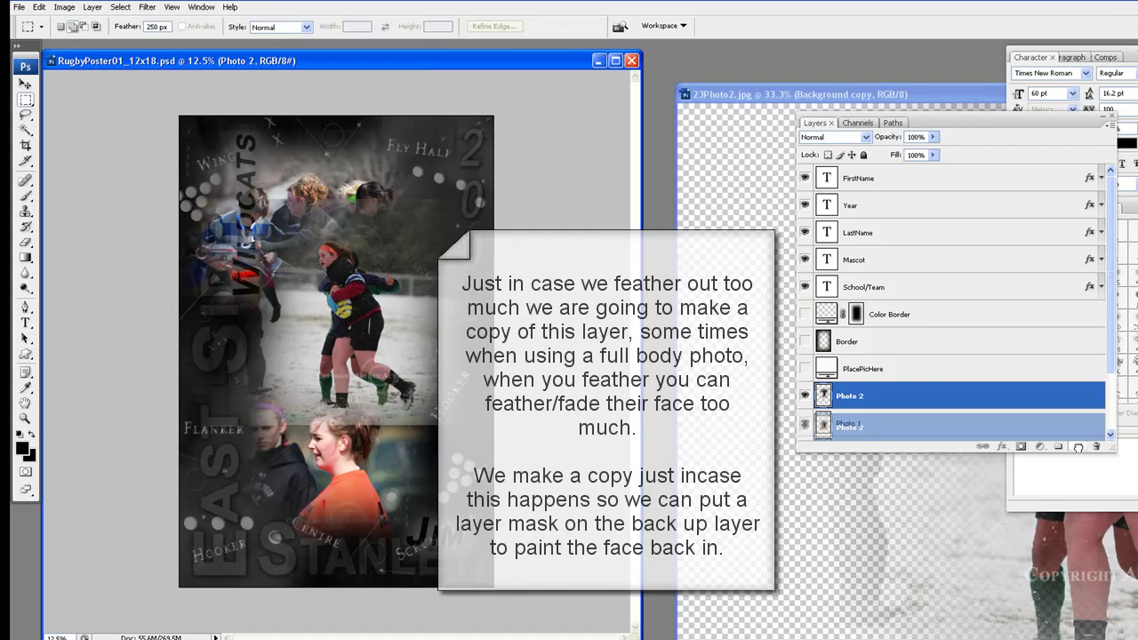
drag(1077, 446, 1078, 449)
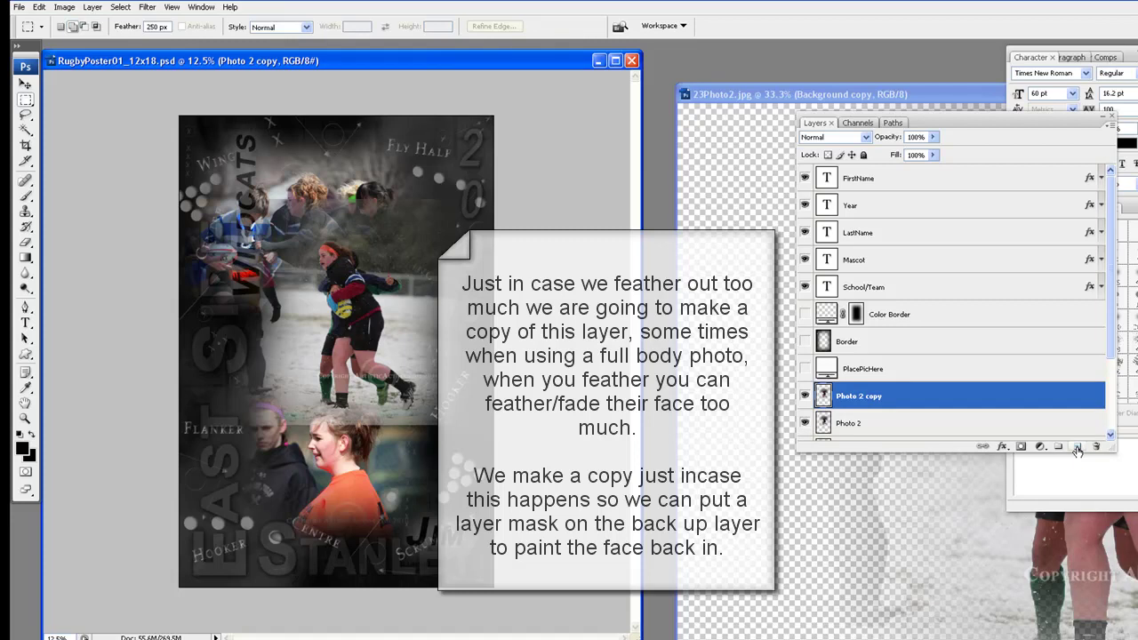
scroll(1041, 412, down, 2)
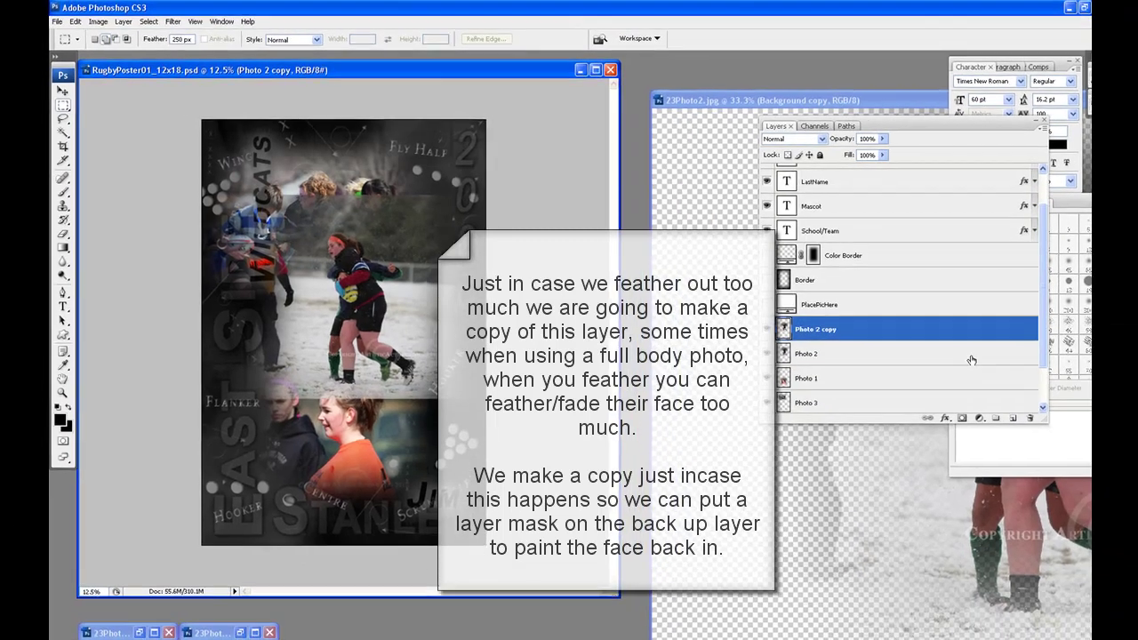
shift+click(975, 358)
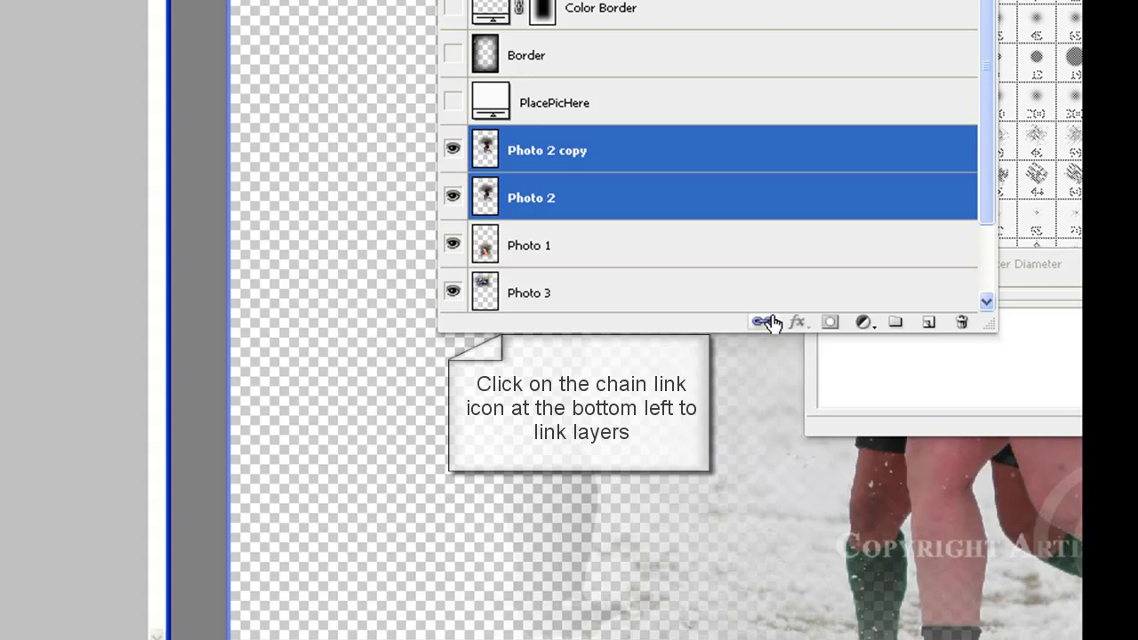
click(765, 322)
click(453, 151)
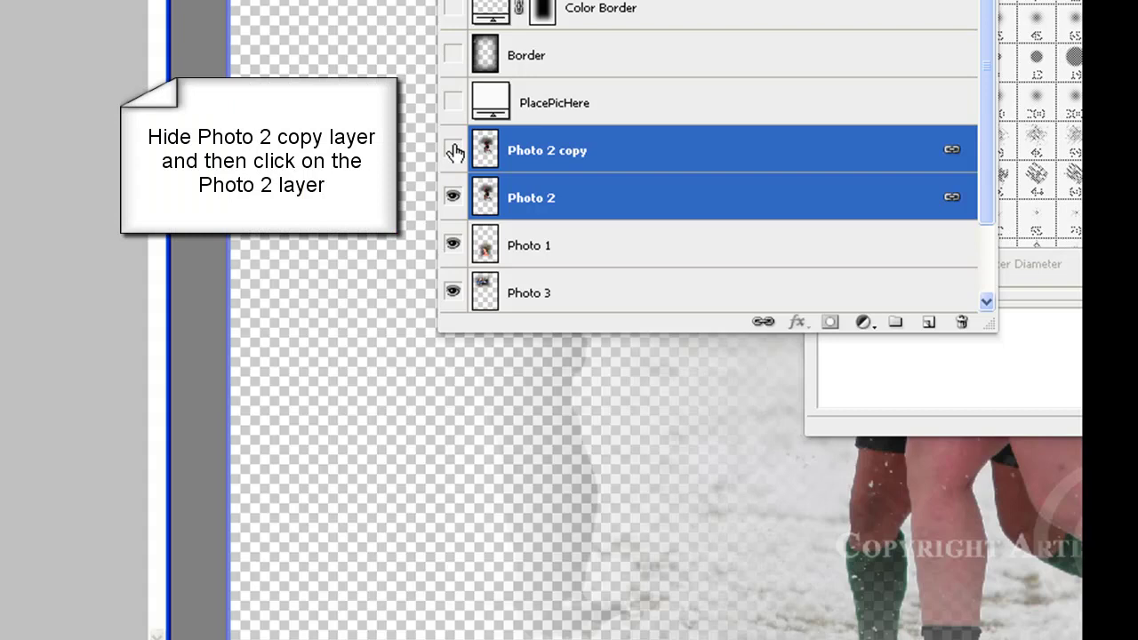
click(641, 203)
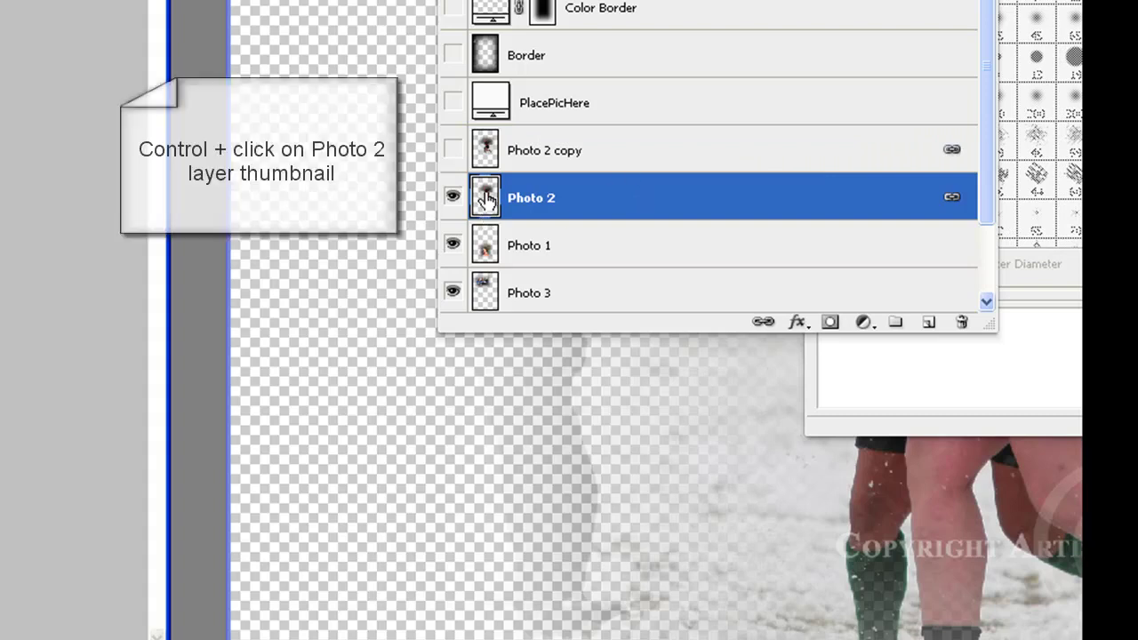
Select Photo 2's pixels, invert, clear the outside twice, then deselect
ctrl+click(486, 199)
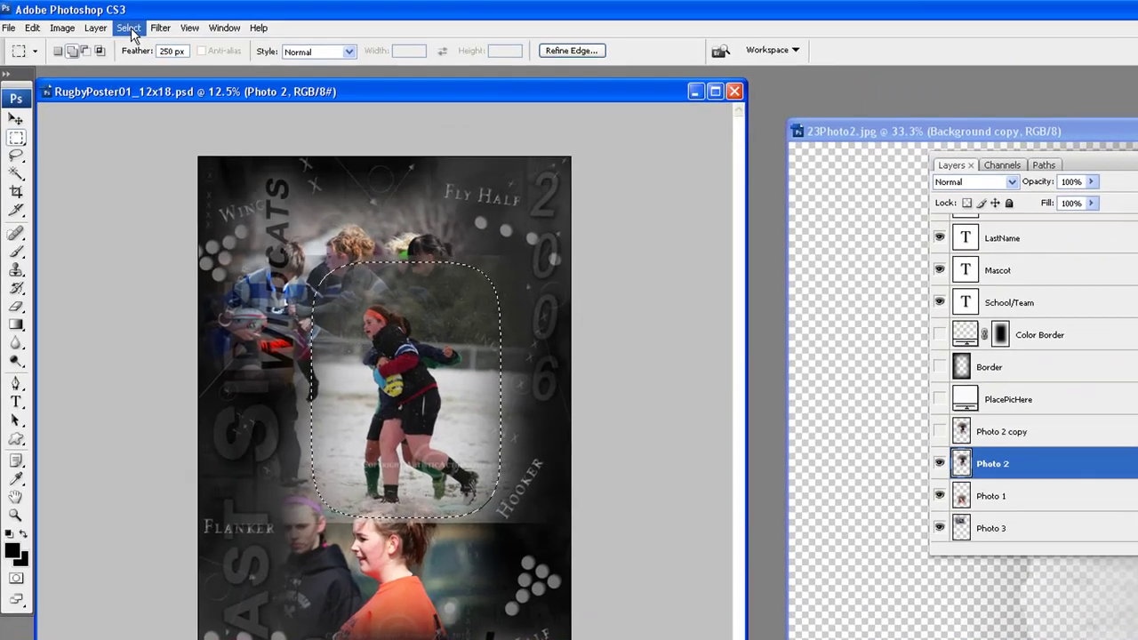
click(131, 29)
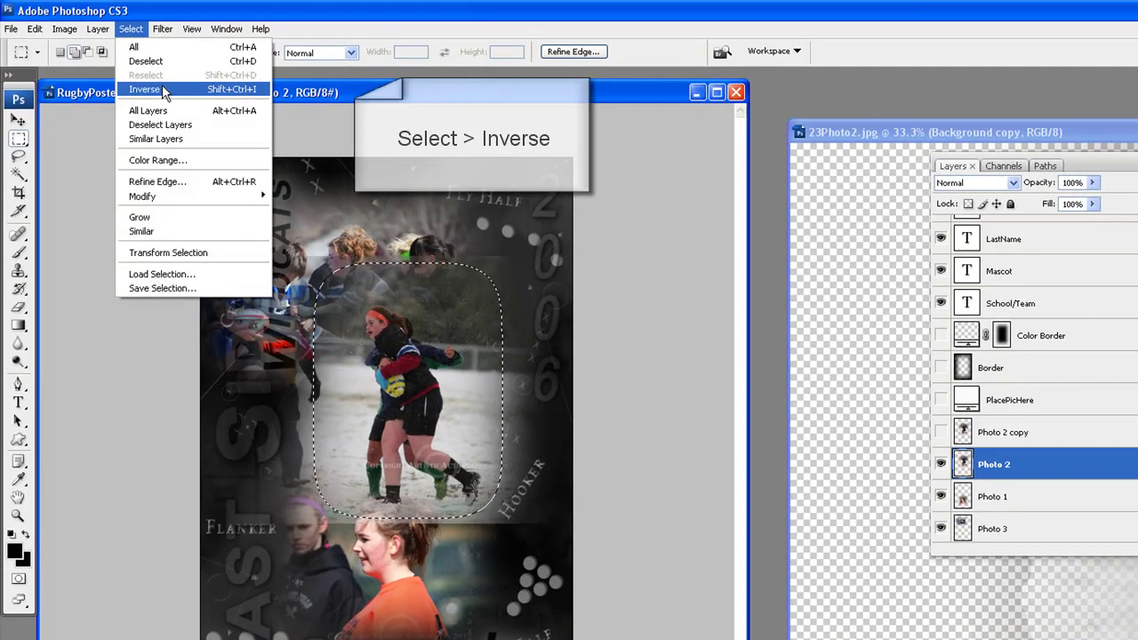
click(151, 88)
click(35, 29)
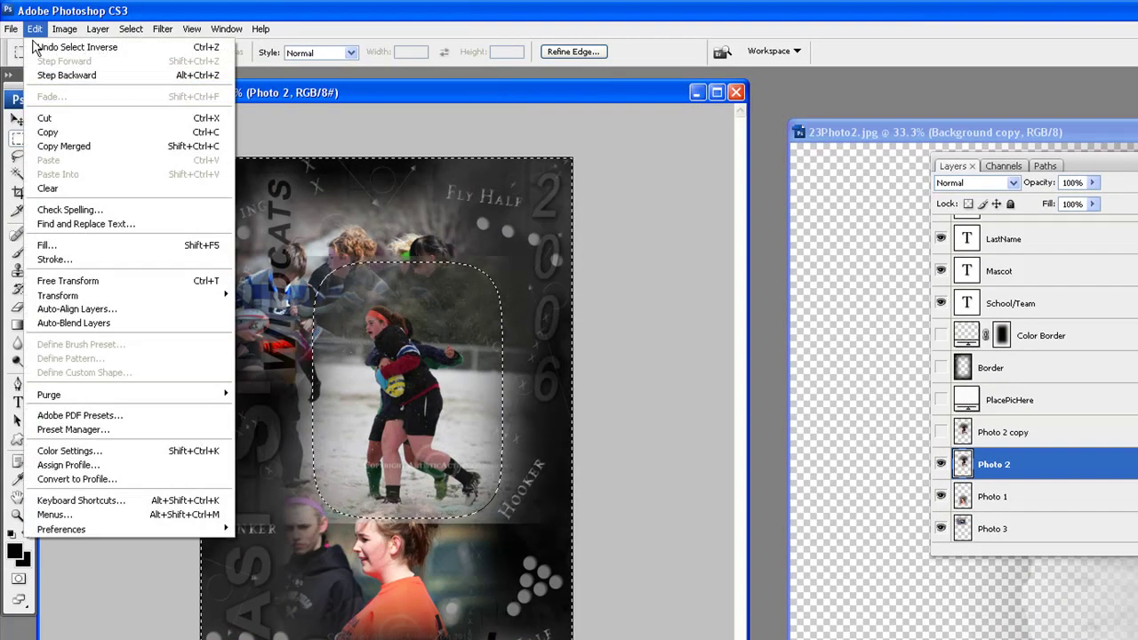
click(83, 192)
click(34, 29)
click(66, 190)
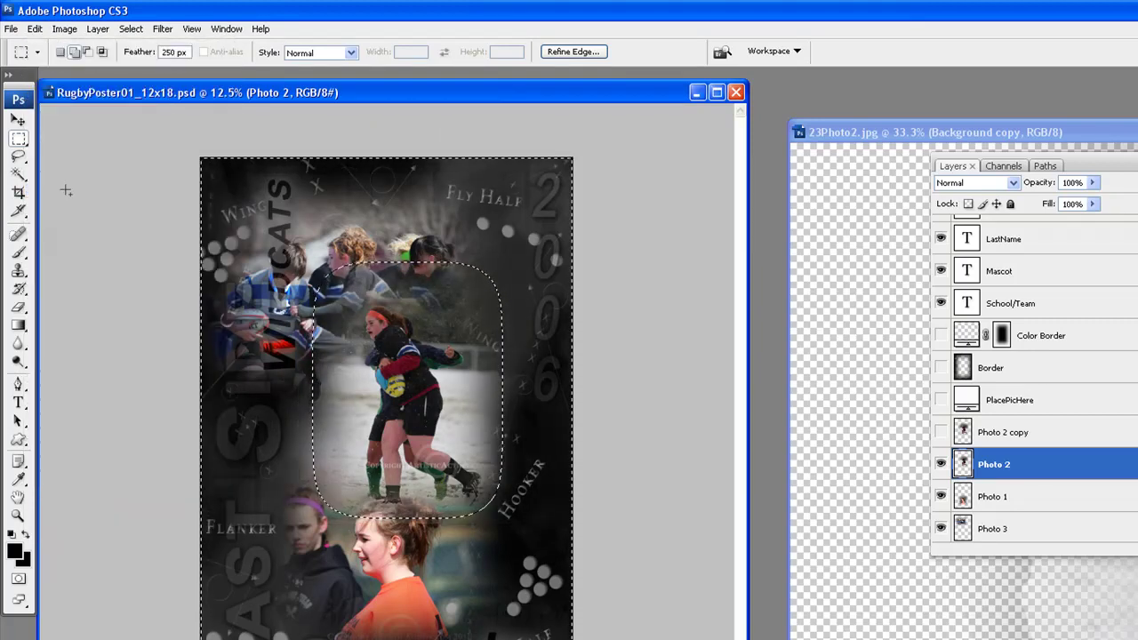
click(132, 36)
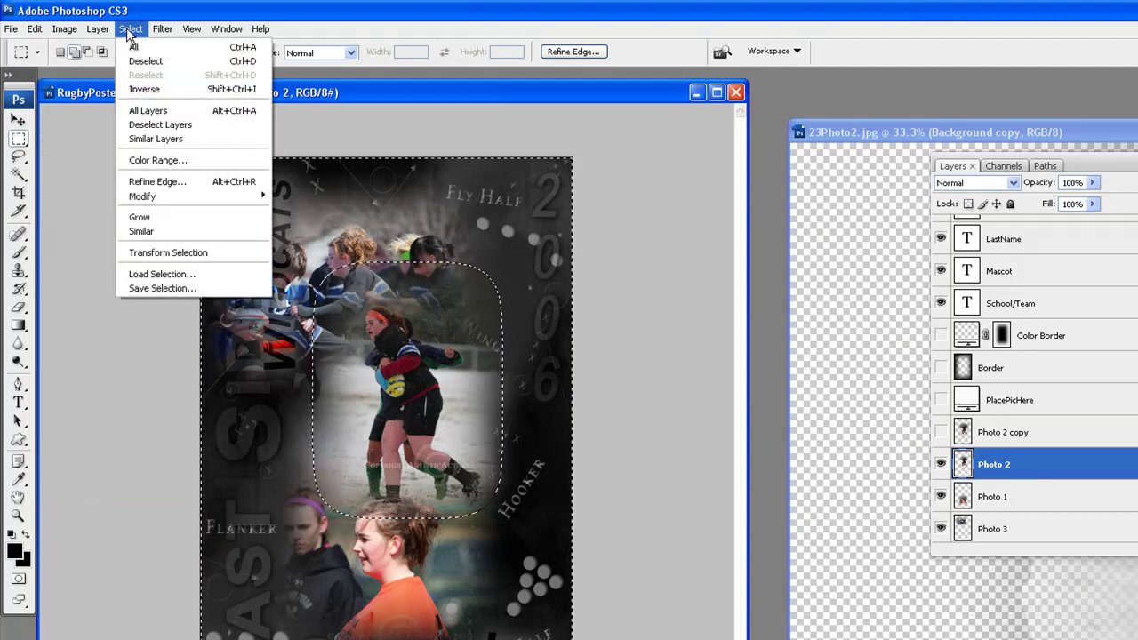
click(155, 62)
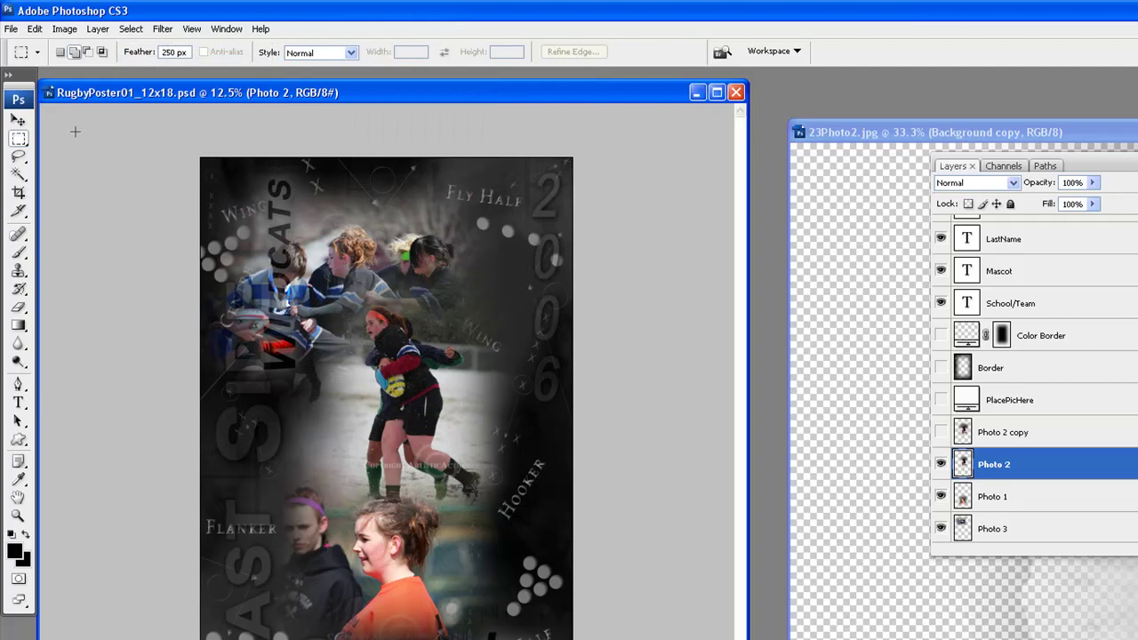
click(19, 121)
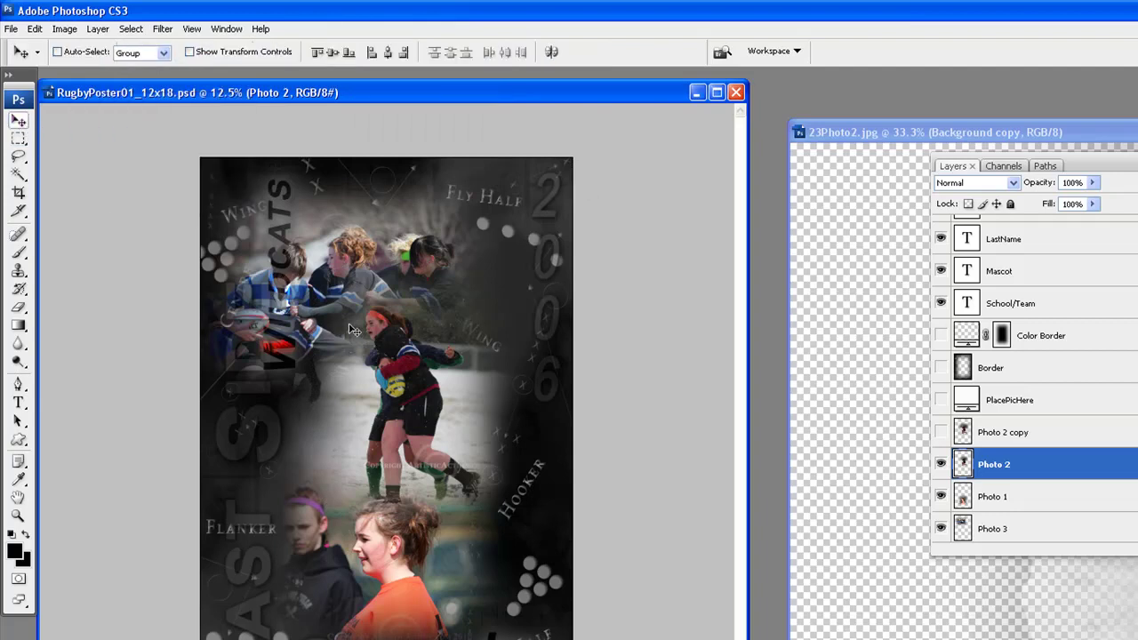
Move the running player down-left and the orange-shirted girl up-right on the poster
drag(420, 384, 325, 514)
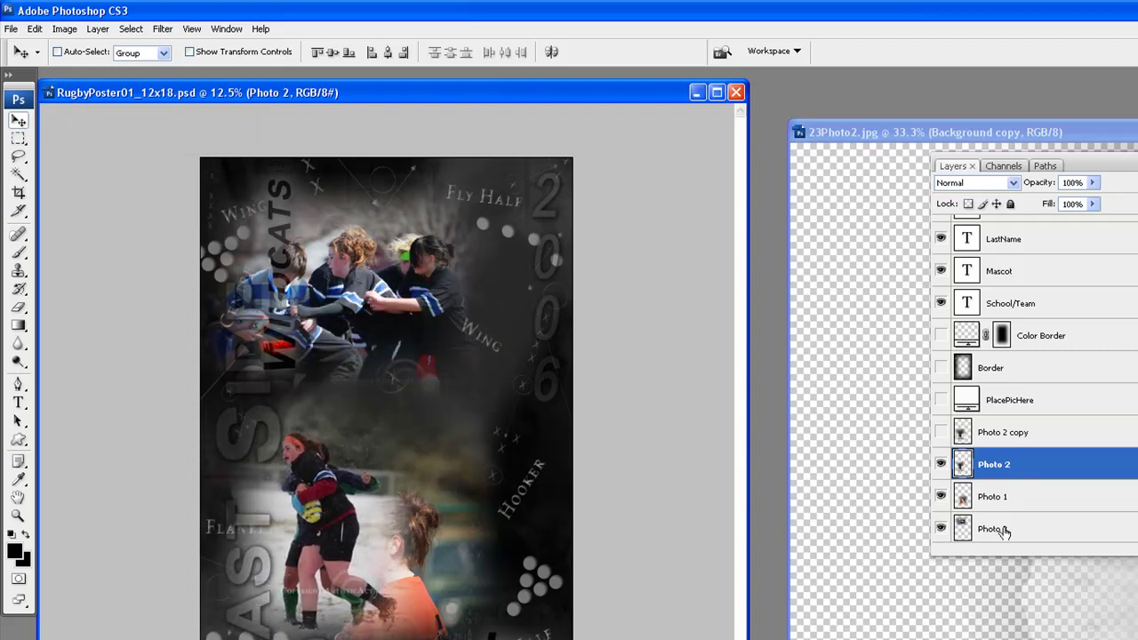
click(1056, 503)
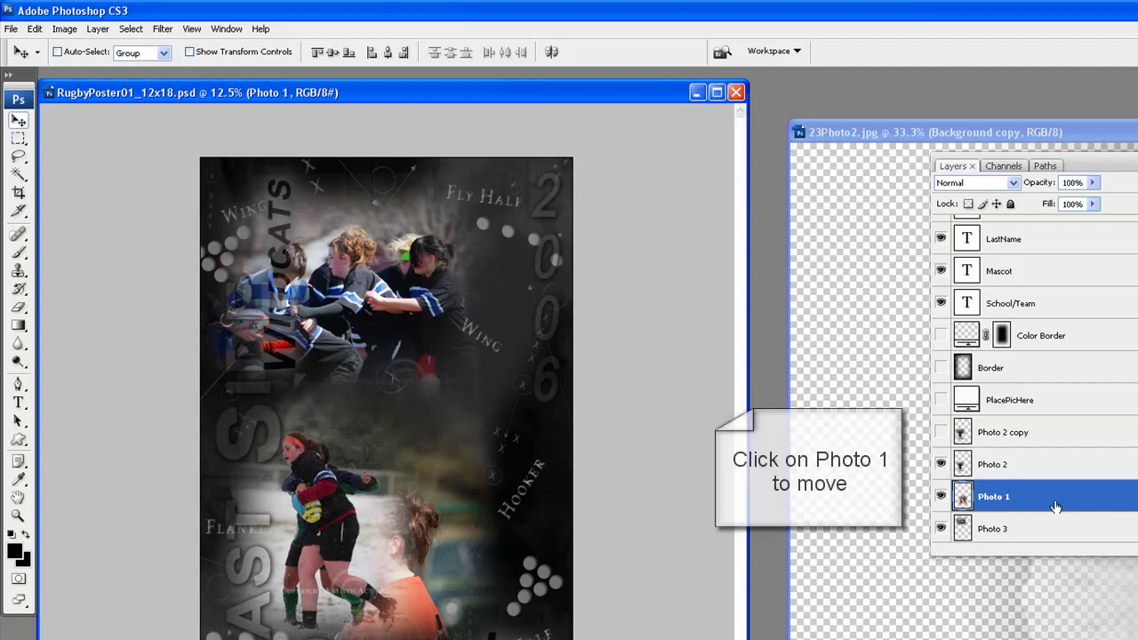
drag(399, 606, 489, 471)
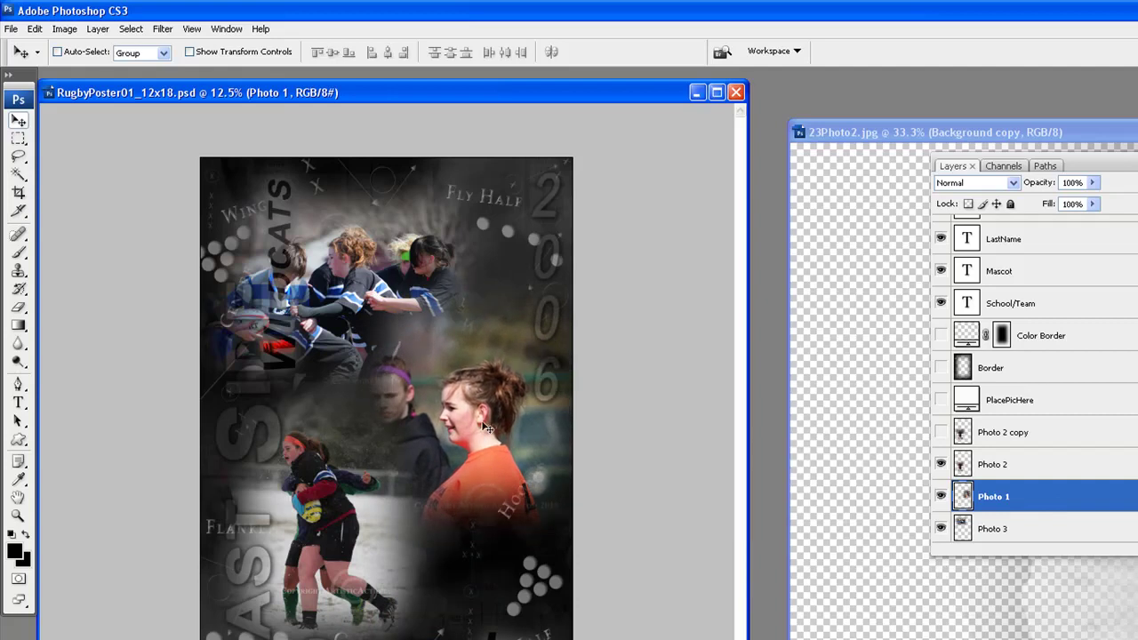
Scale Photo 1 proportionally to 110% width and height and commit
click(34, 29)
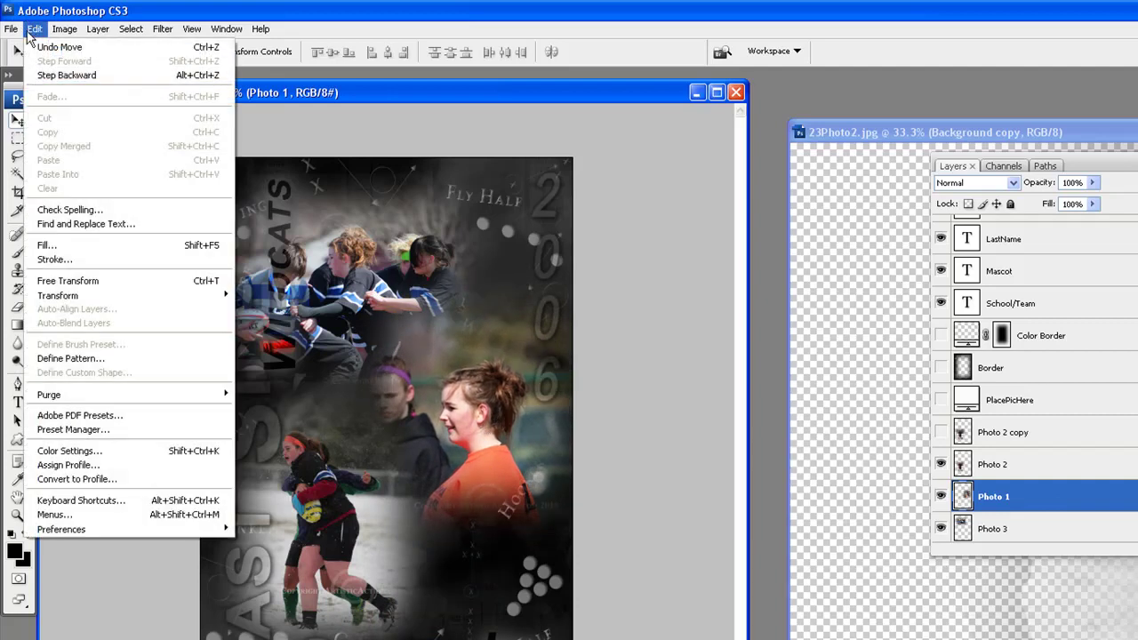
mouse_move(157, 302)
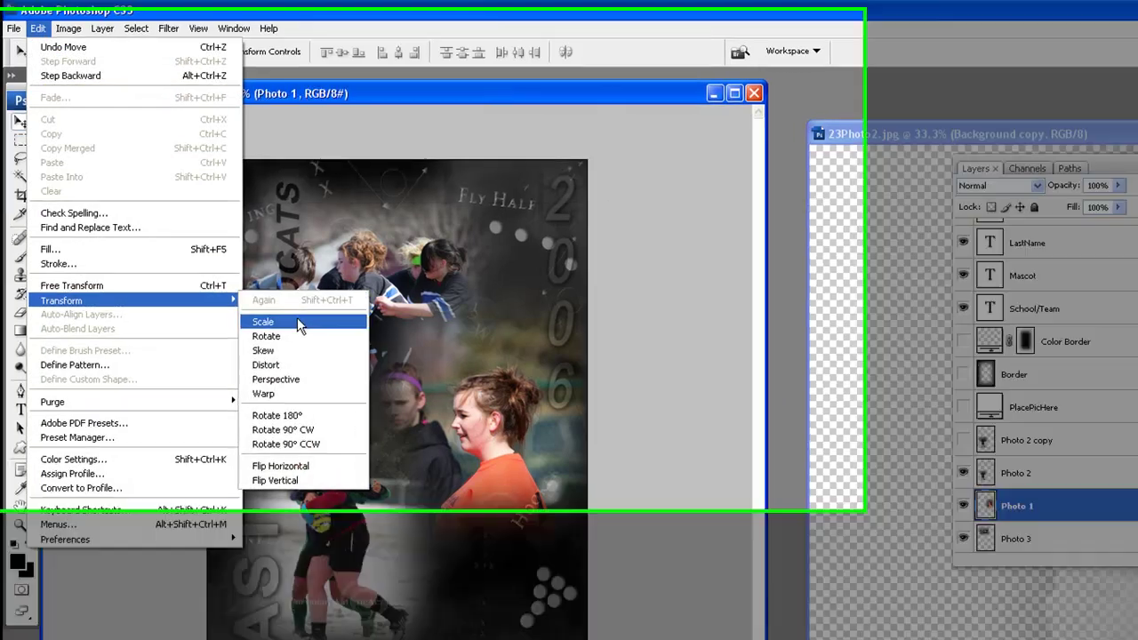
click(292, 319)
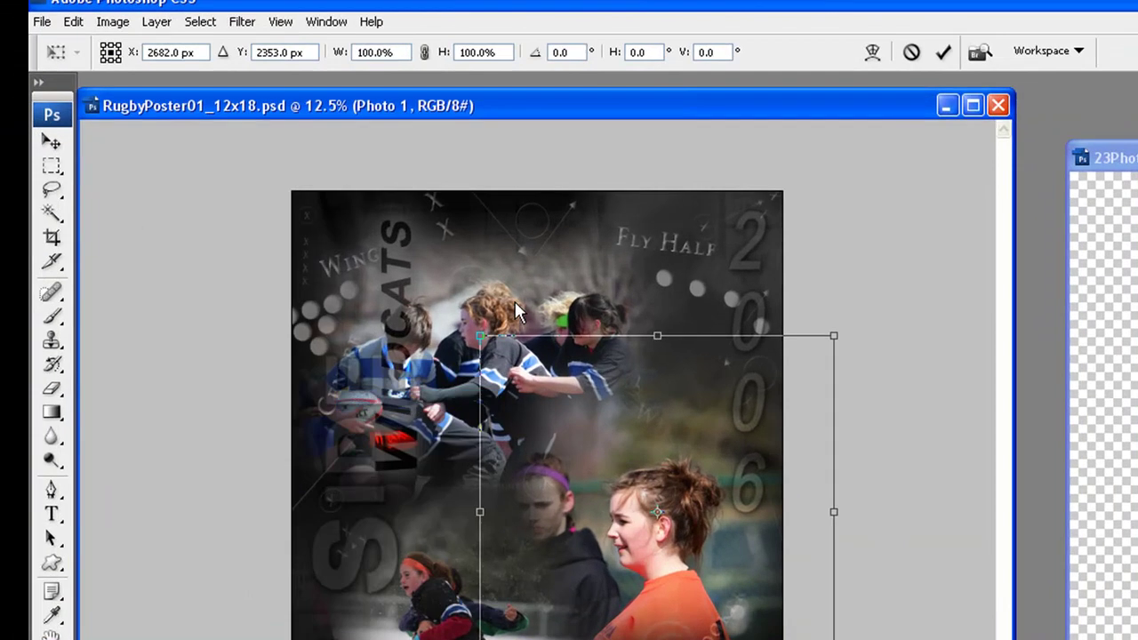
click(426, 53)
text(110)
key(Return)
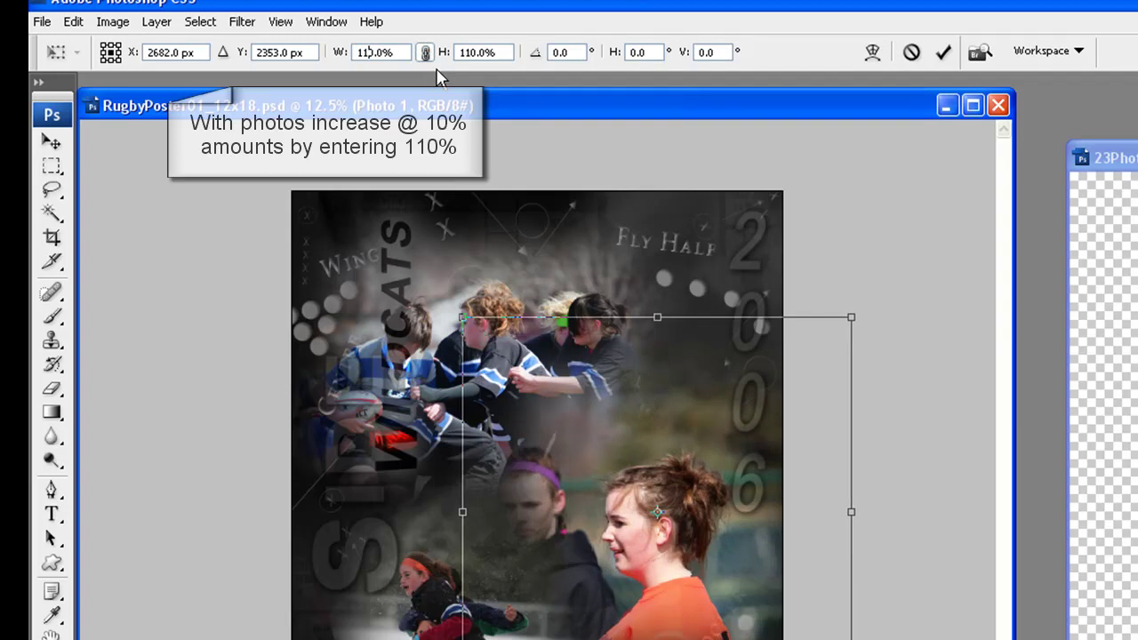
click(948, 53)
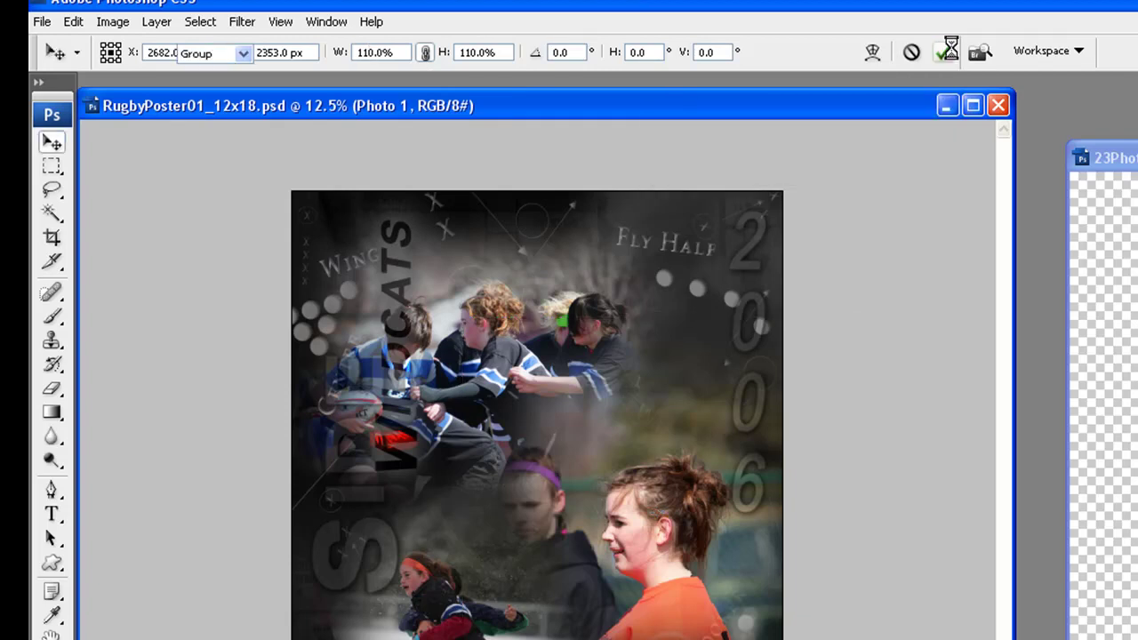
Reapply the 110% transform to Photo 1 several times with Transform Again
click(73, 22)
mouse_move(226, 366)
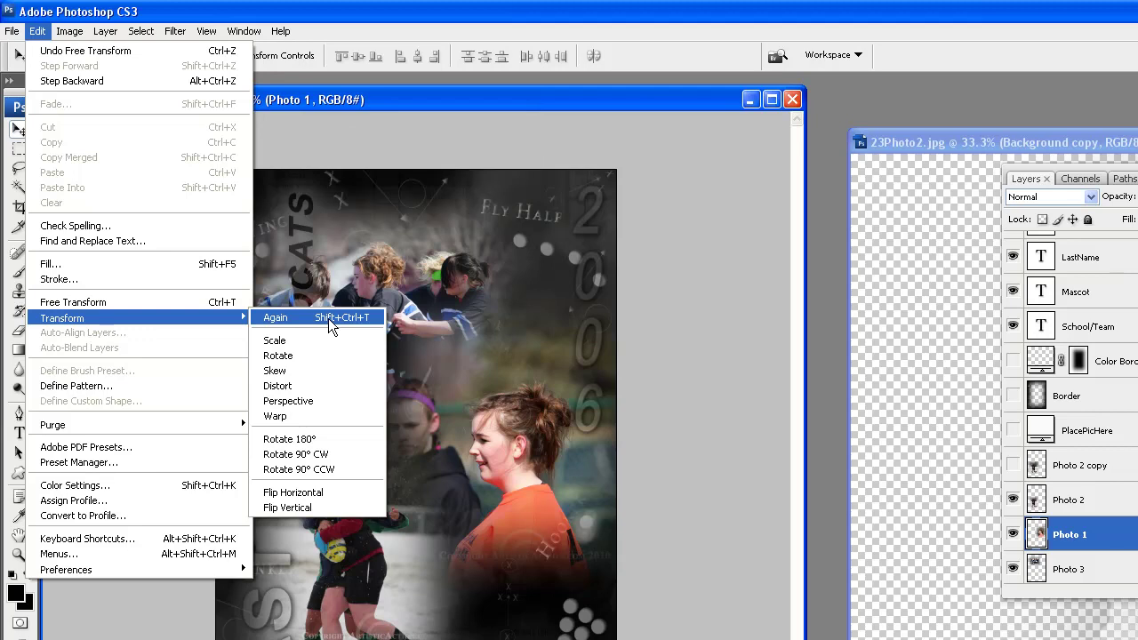
click(328, 318)
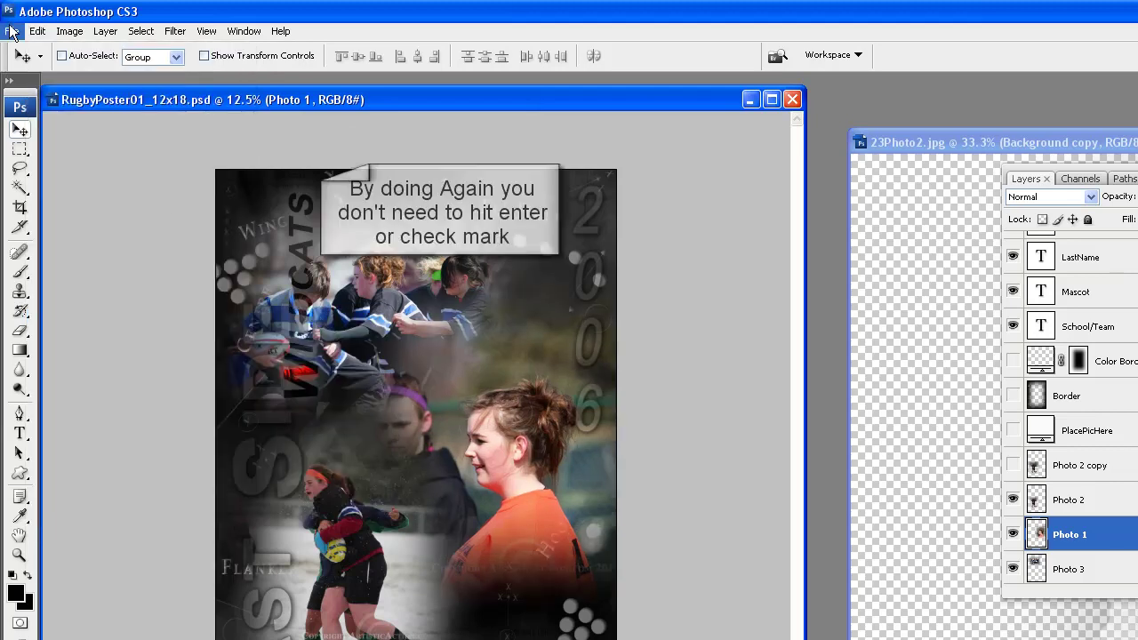
click(37, 31)
mouse_move(153, 319)
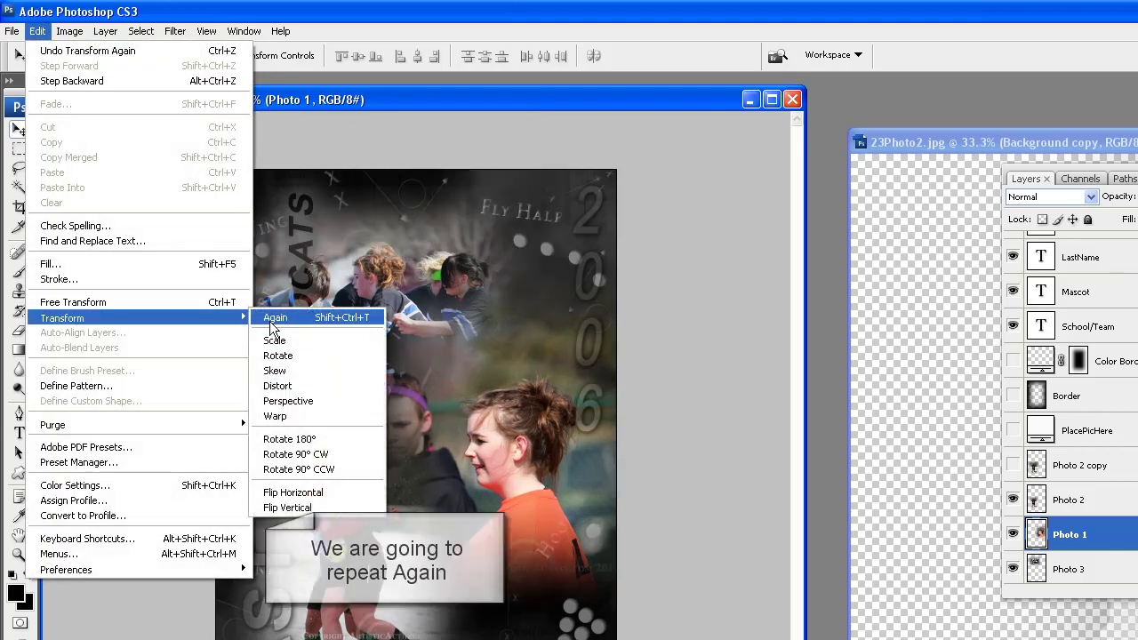
click(283, 316)
key(ctrl+shift+t)
key(ctrl+shift+t)
key(ctrl+shift+t)
key(ctrl+shift+t)
key(ctrl+shift+t)
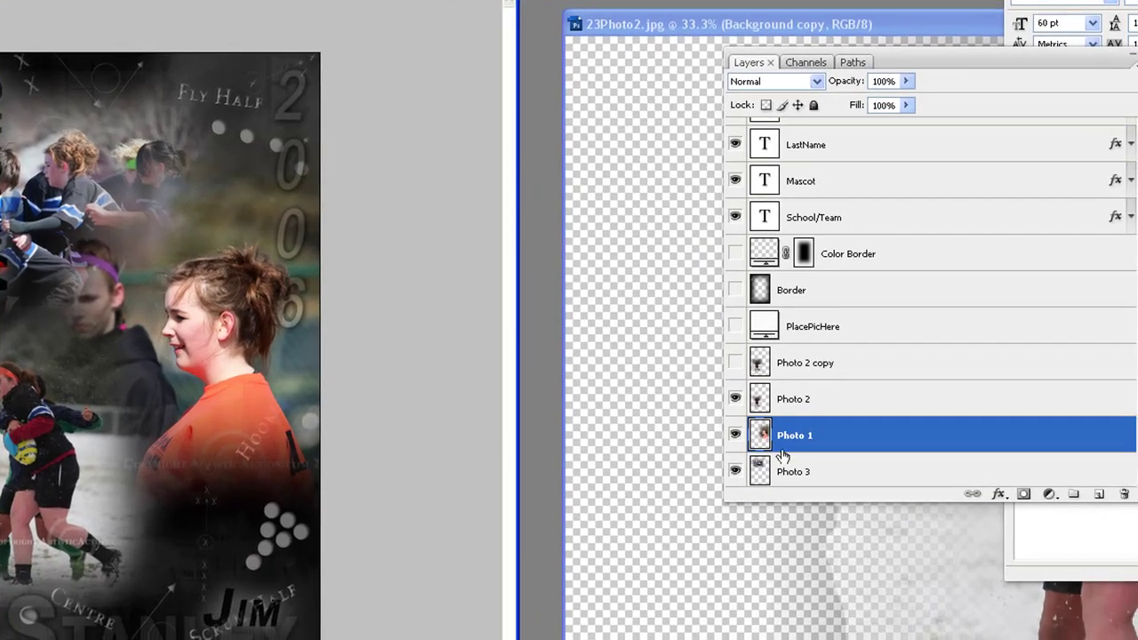
Add a layer mask to Photo 1 and set a soft ~569 px brush at 70% opacity
click(1024, 496)
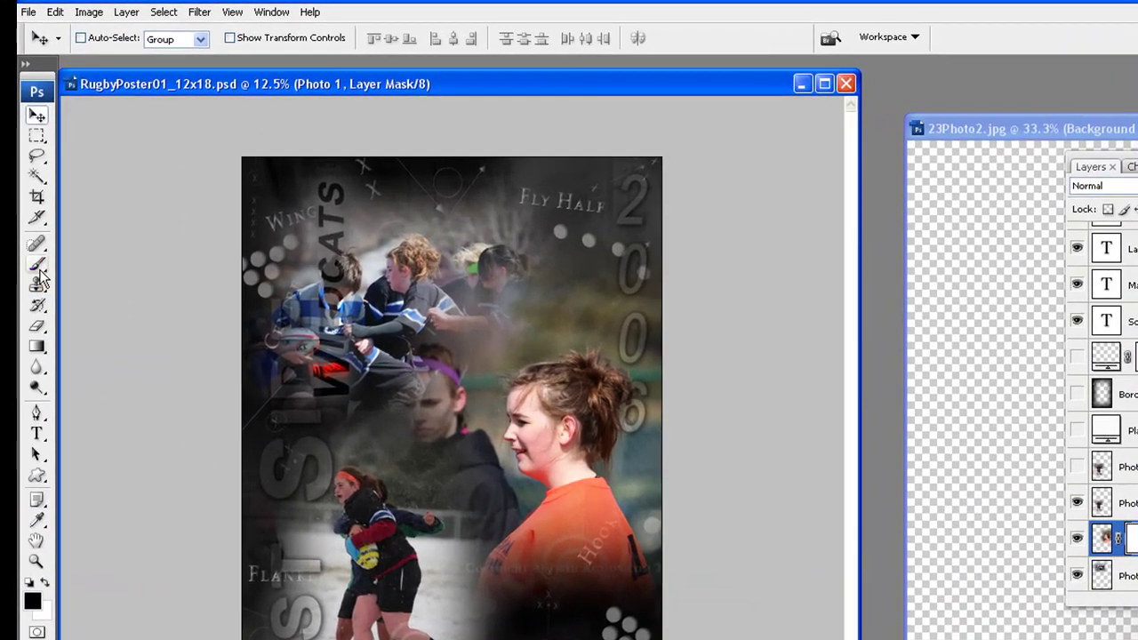
key(b)
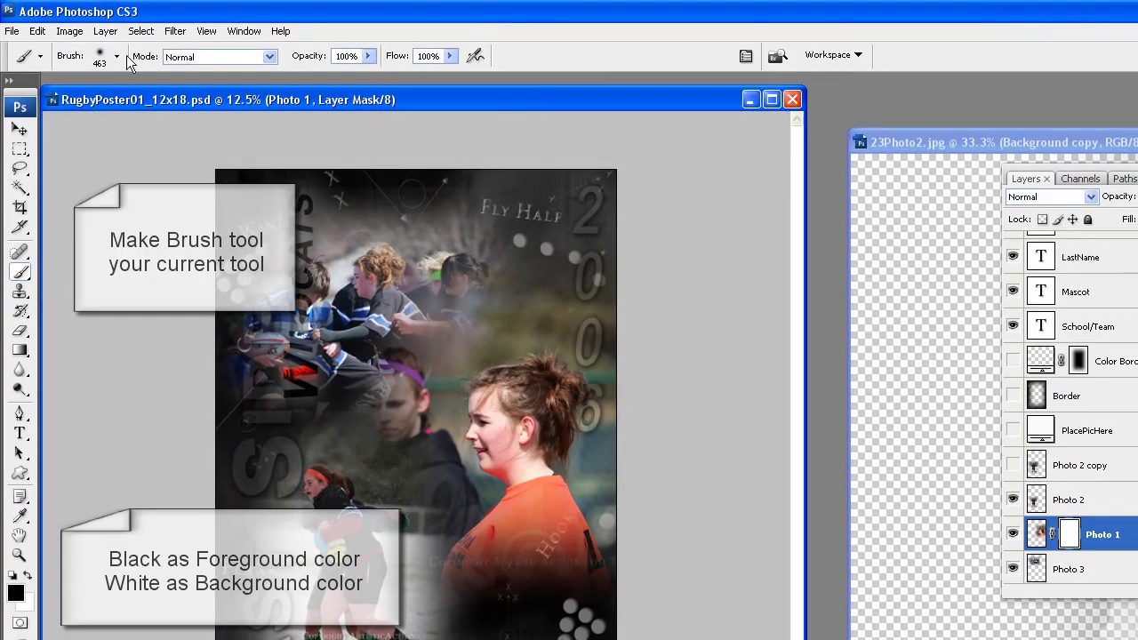
click(122, 51)
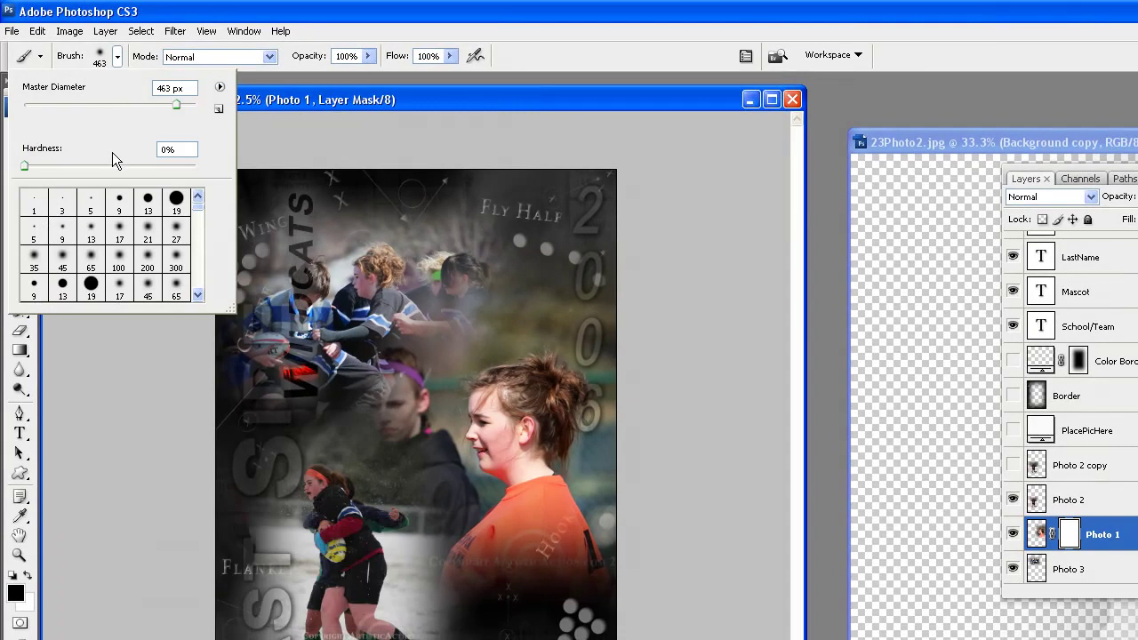
click(176, 258)
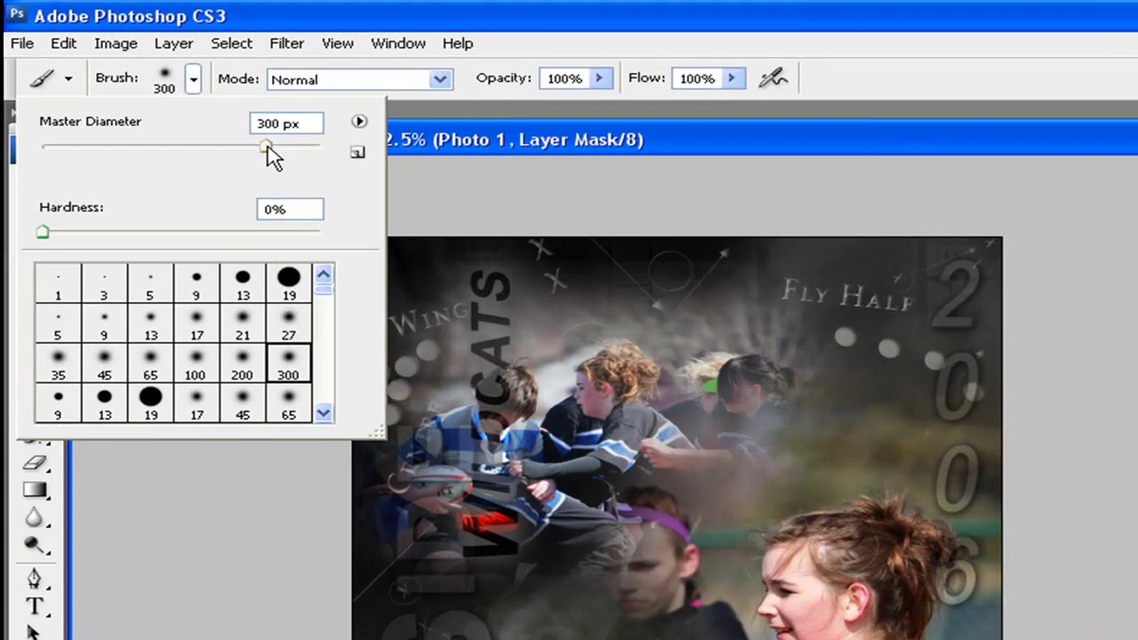
drag(255, 141, 300, 153)
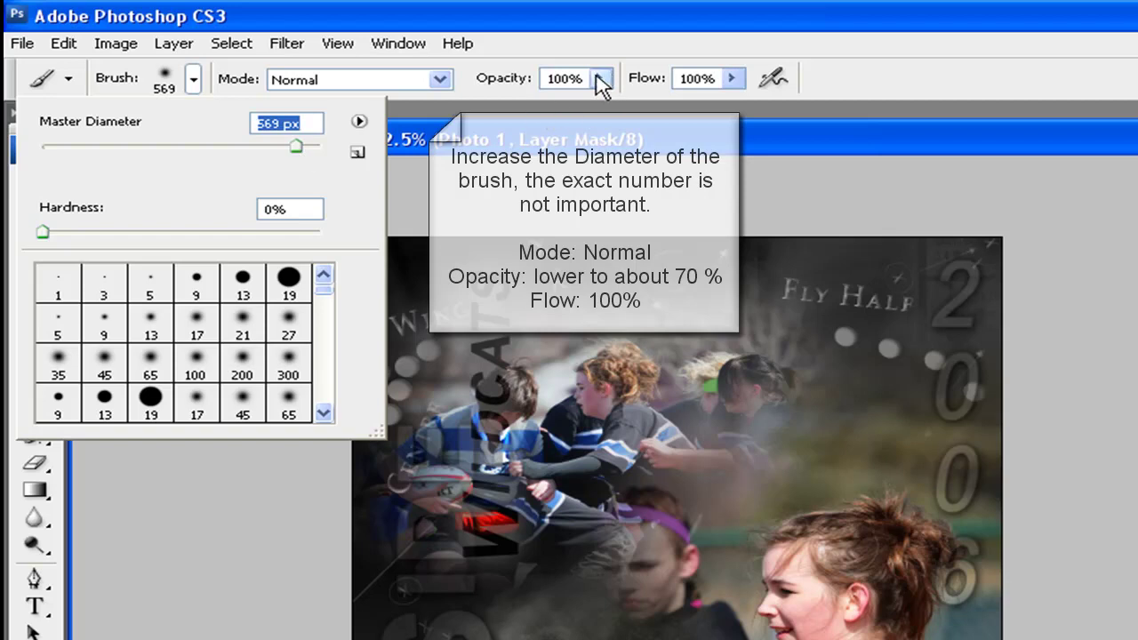
click(598, 78)
drag(600, 105, 558, 105)
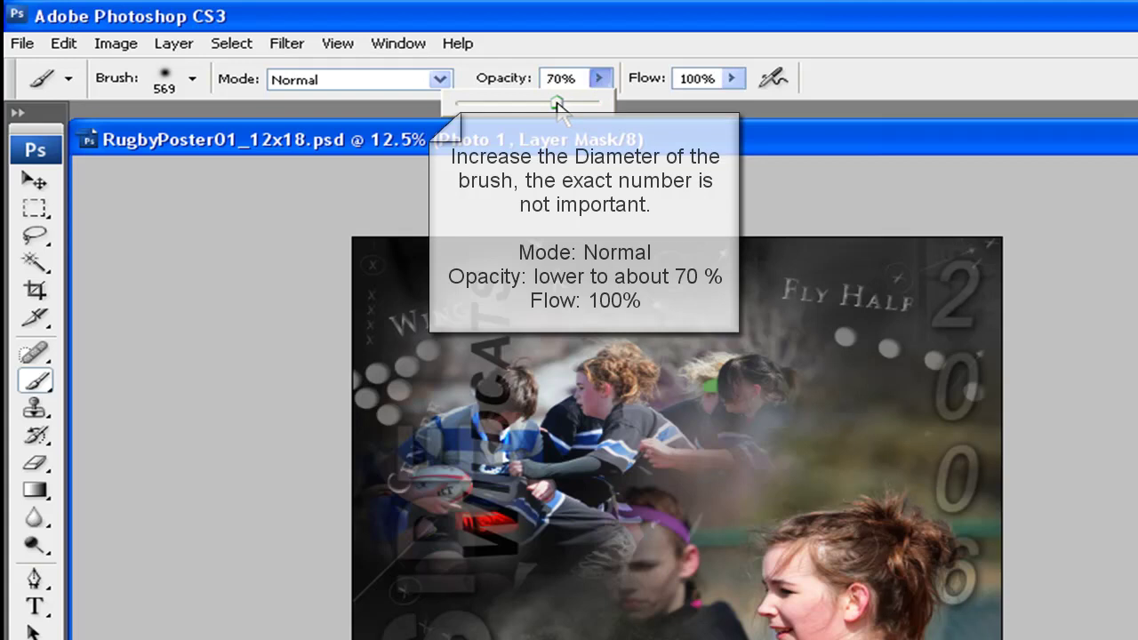
drag(558, 105, 558, 104)
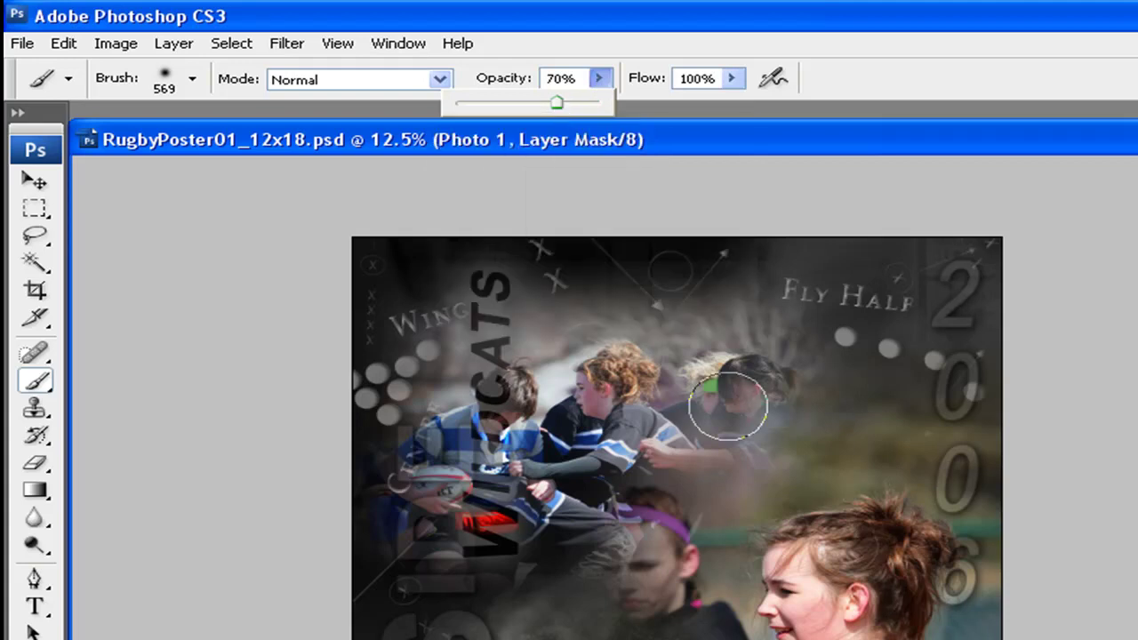
click(819, 433)
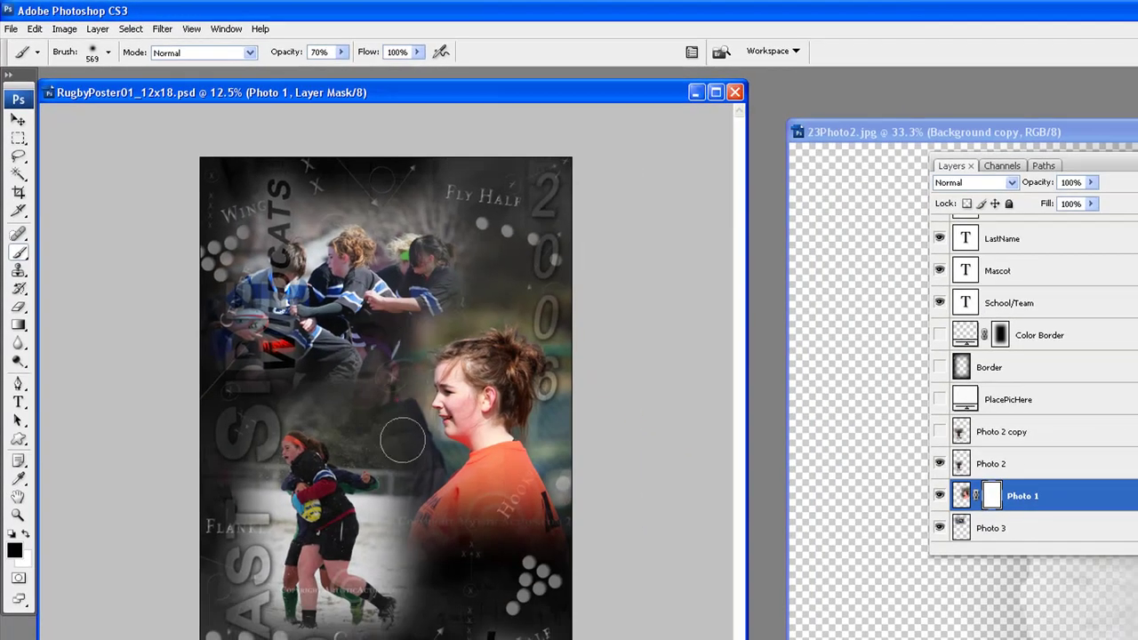
Paint out Photo 1's right edge and upper-left area on its mask
mouse_move(579, 469)
mouse_down()
mouse_move(569, 324)
mouse_move(568, 446)
mouse_move(583, 507)
mouse_move(564, 552)
mouse_move(557, 527)
mouse_move(485, 546)
mouse_move(376, 503)
mouse_up()
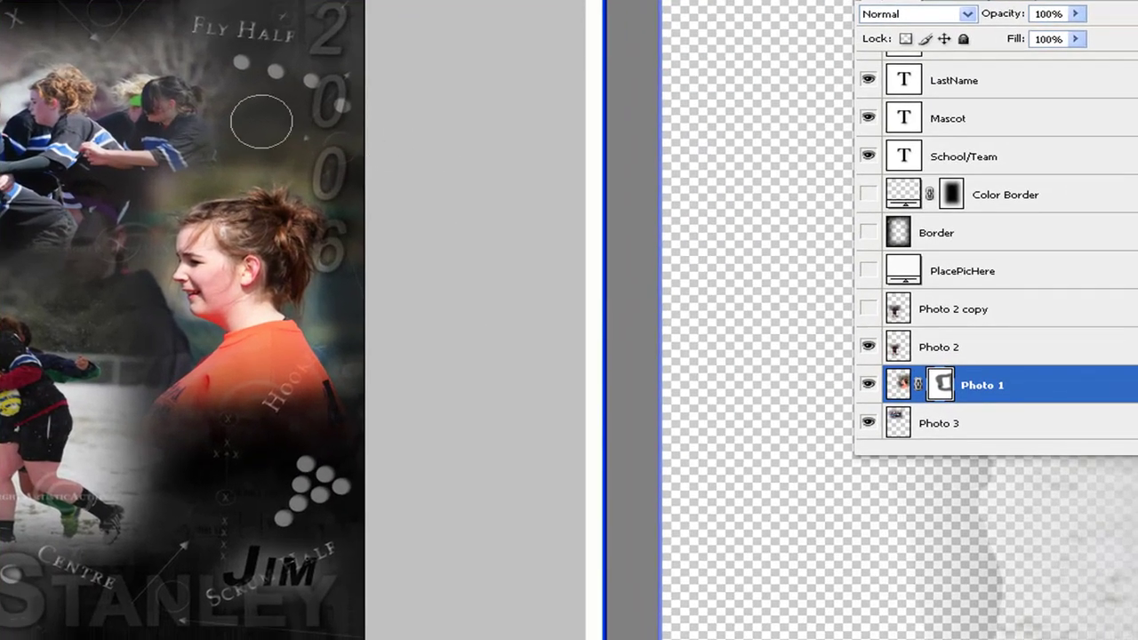
mouse_move(162, 141)
mouse_down()
mouse_move(105, 229)
mouse_move(92, 286)
mouse_move(92, 219)
mouse_move(32, 284)
mouse_move(32, 368)
mouse_up()
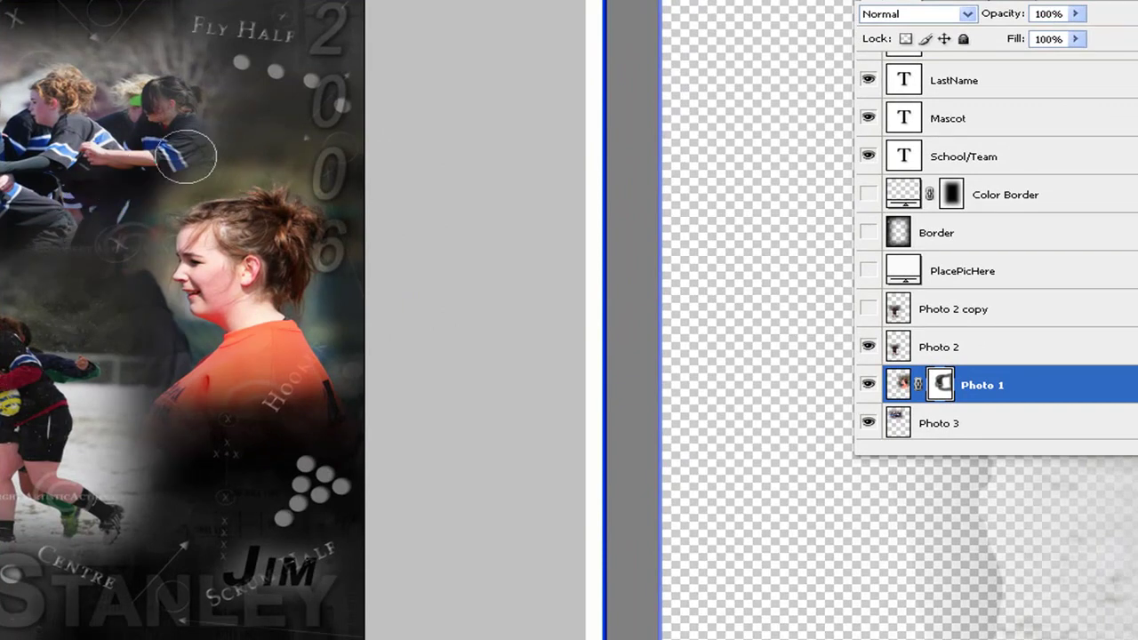
scroll(1042, 348, down, 2)
click(1018, 358)
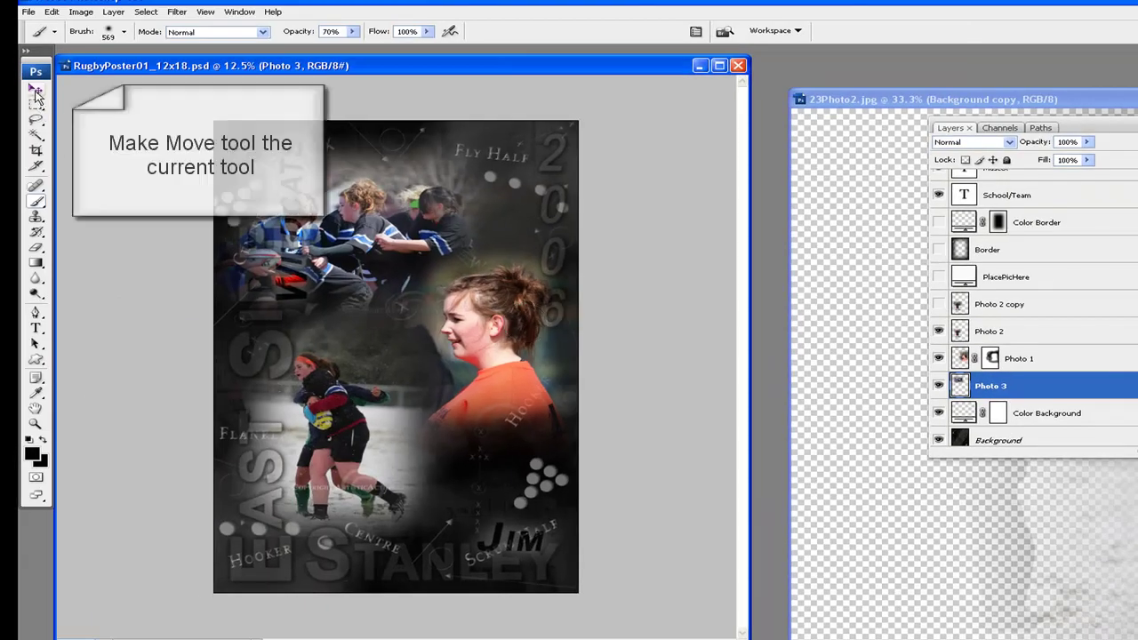
Shift Photo 3 down and to the right and scale it to 110%
click(36, 89)
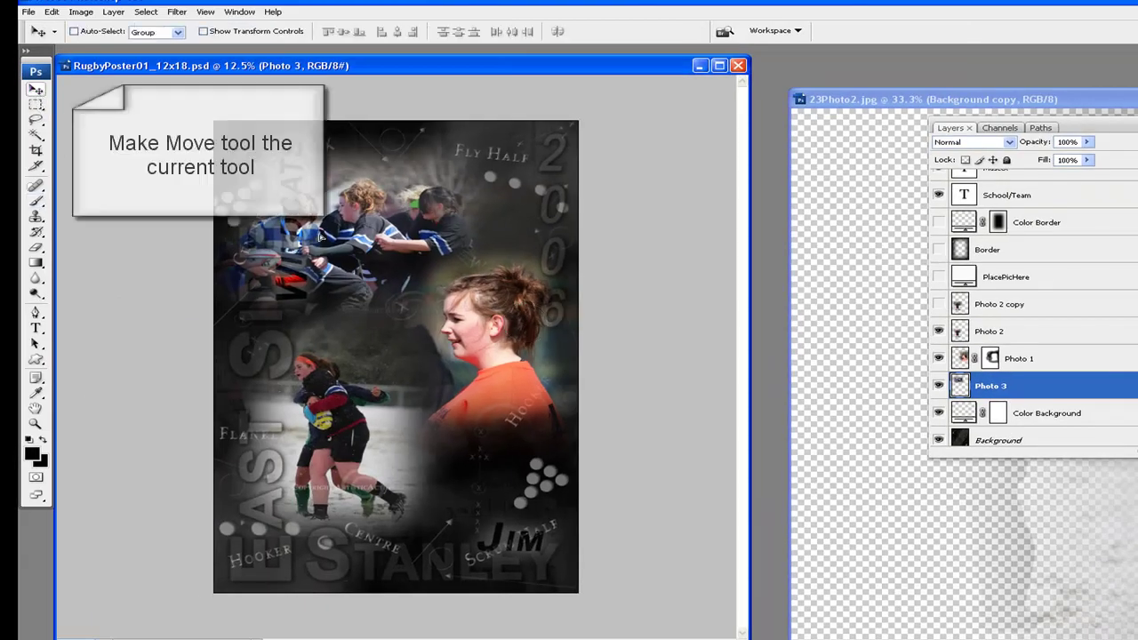
mouse_move(320, 235)
mouse_down()
mouse_move(303, 203)
mouse_move(339, 244)
mouse_up()
click(52, 11)
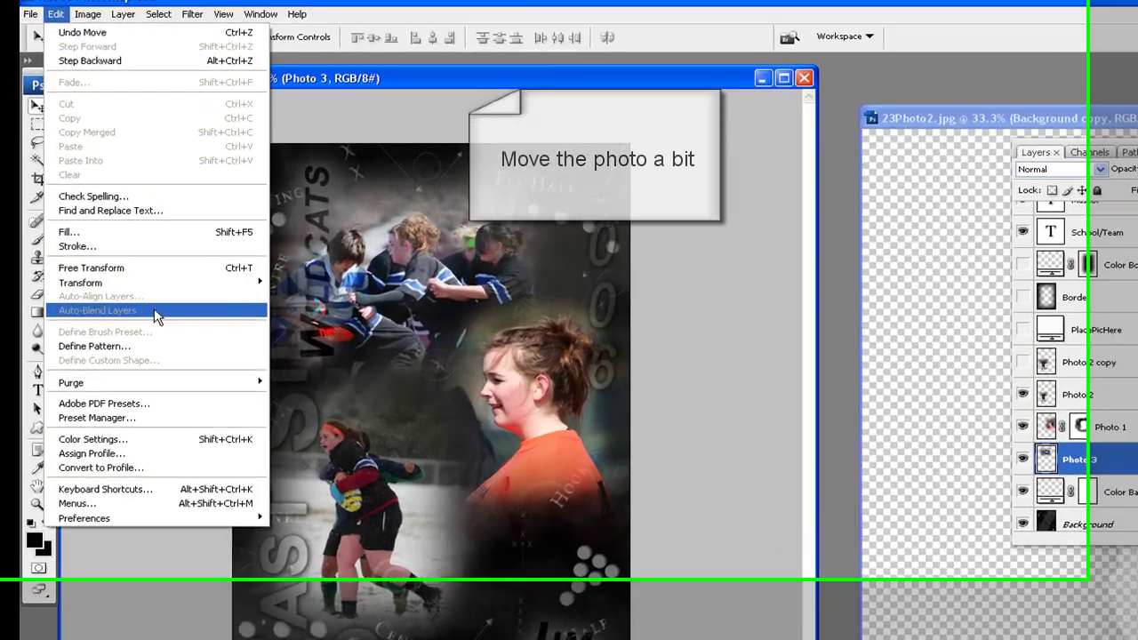
mouse_move(189, 282)
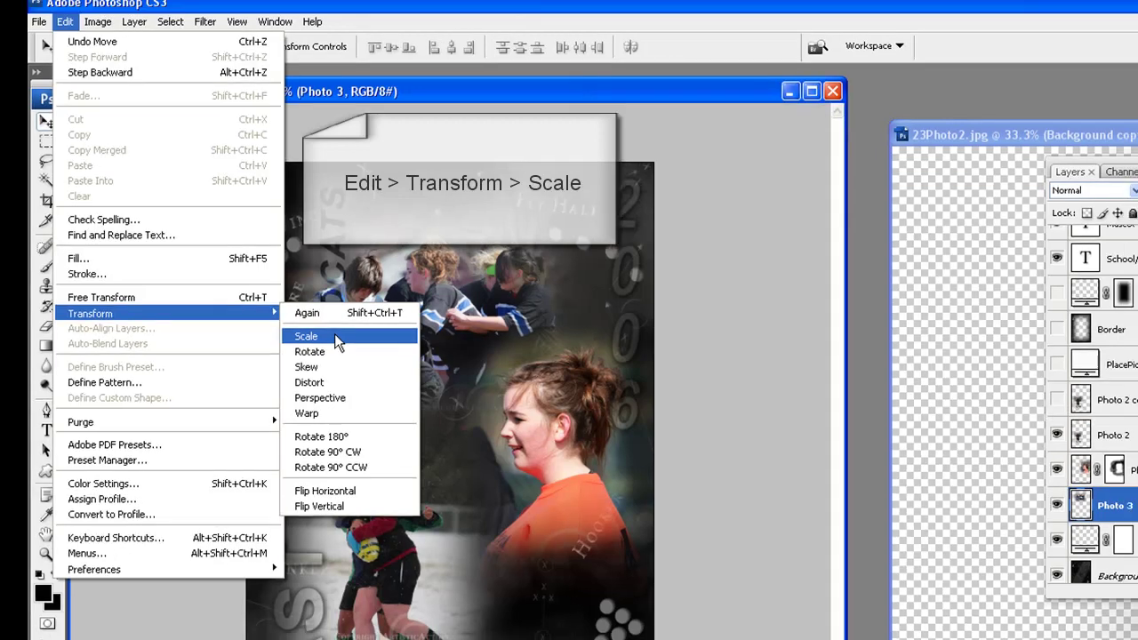
click(336, 338)
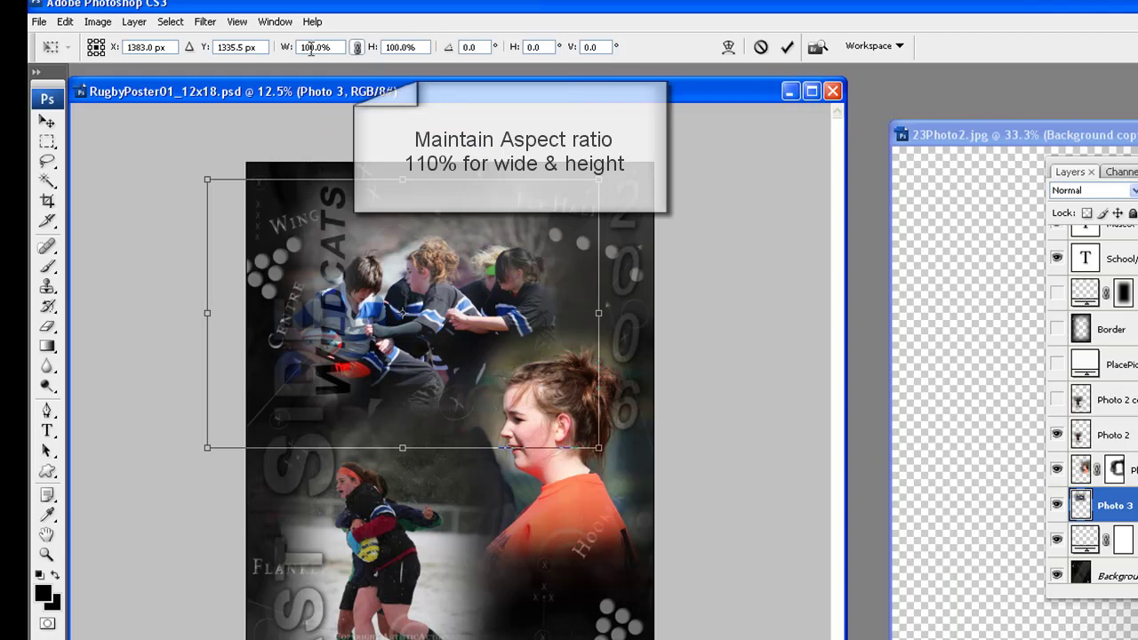
text(110)
key(Return)
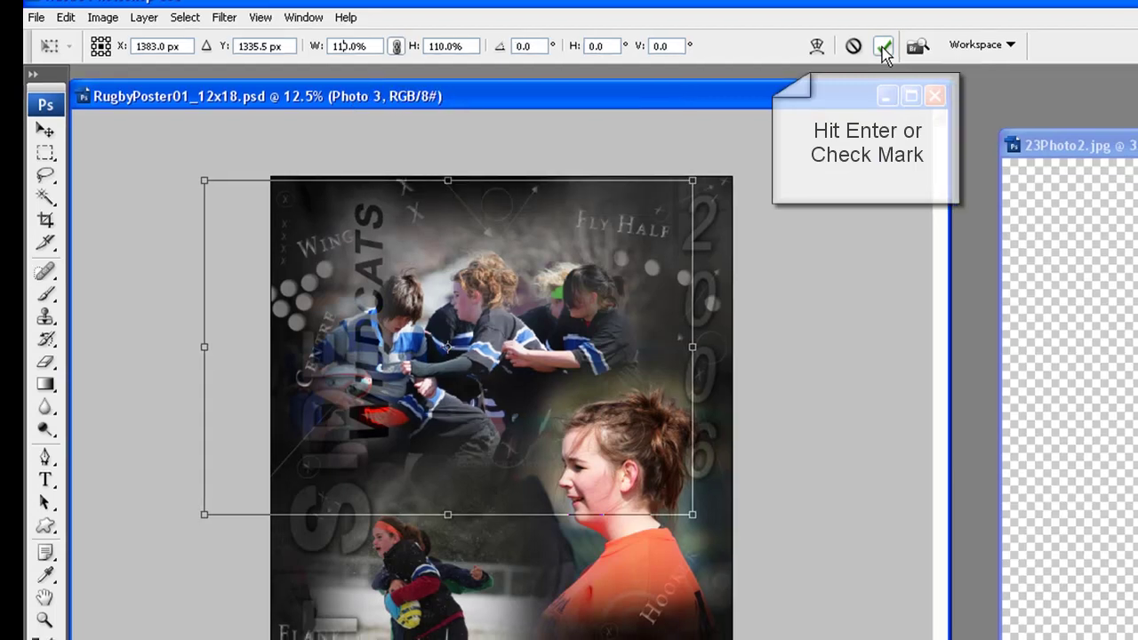
click(884, 47)
Rotate Photo 3 about 5.5° clockwise and commit the rotation
click(66, 16)
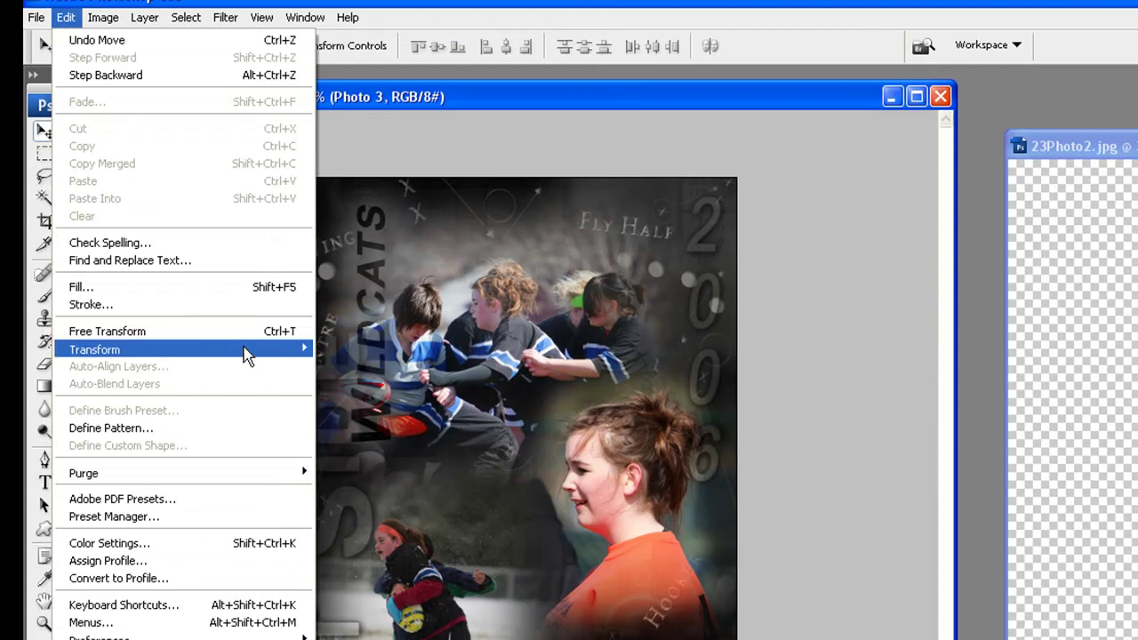
mouse_move(293, 354)
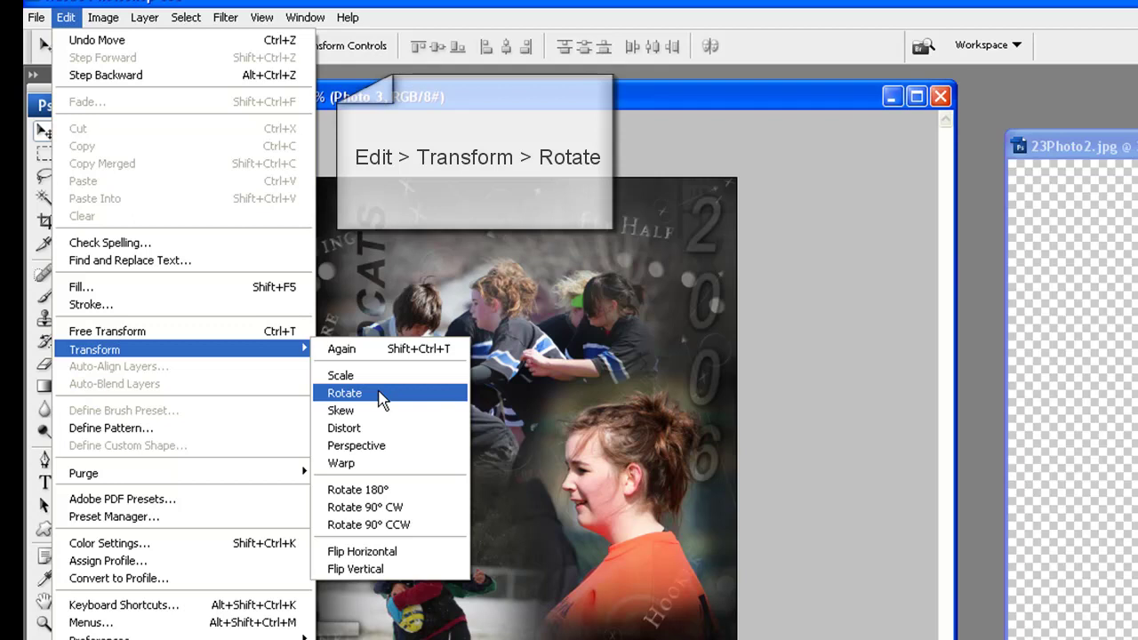
click(381, 398)
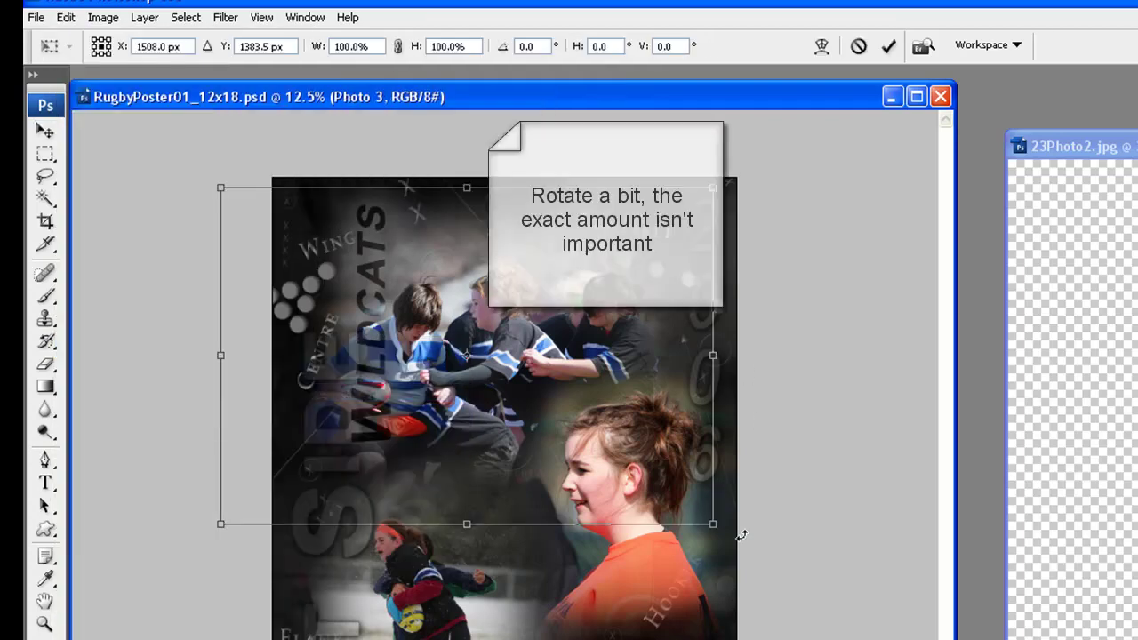
drag(742, 534, 708, 550)
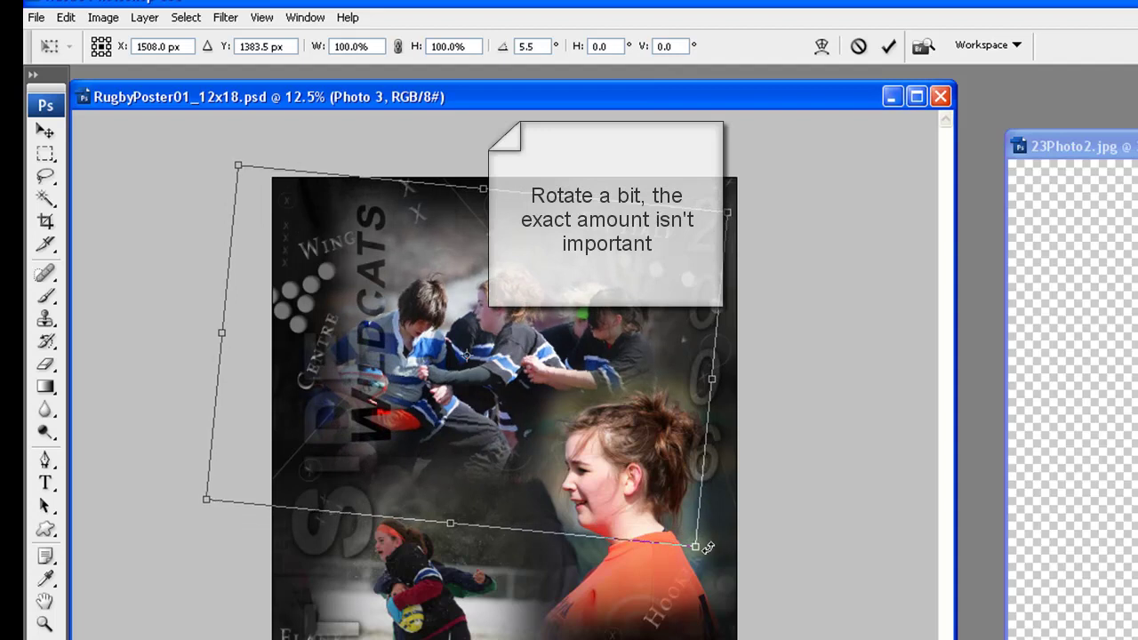
click(888, 49)
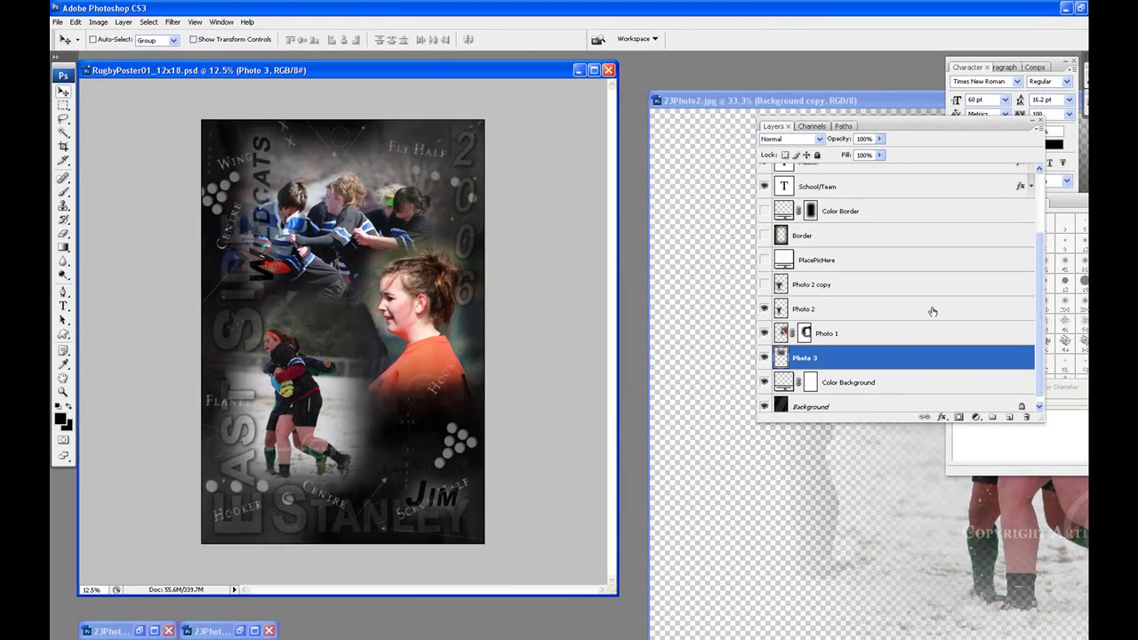
Mask Photo 2 over the EAST lettering and lower orange shirt, then stack it beneath Photo 1
click(933, 311)
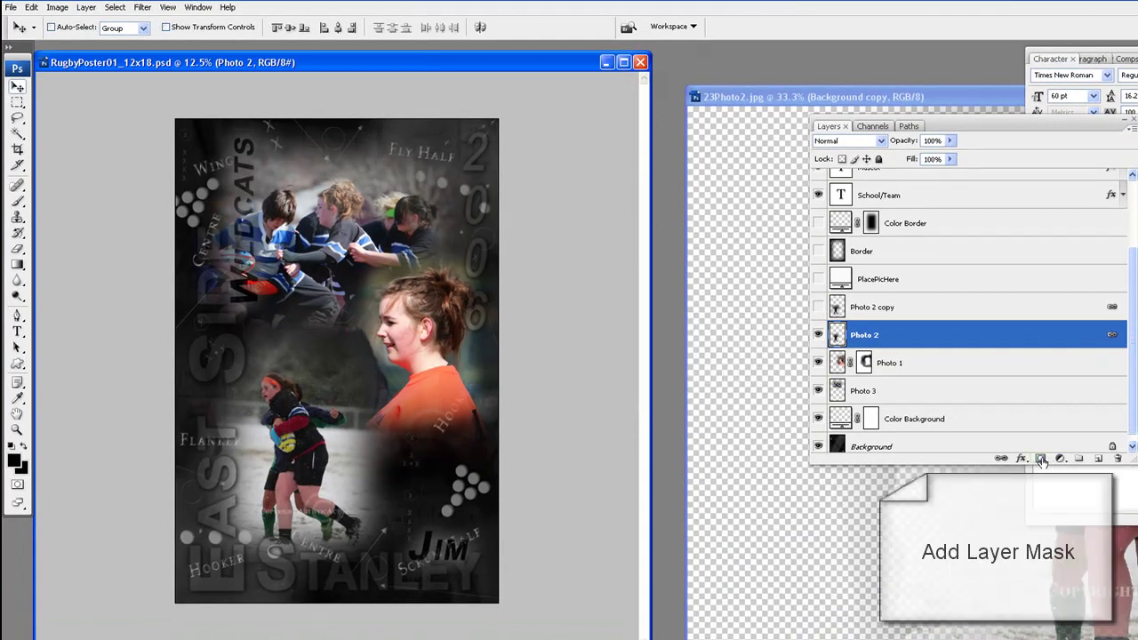
click(1041, 459)
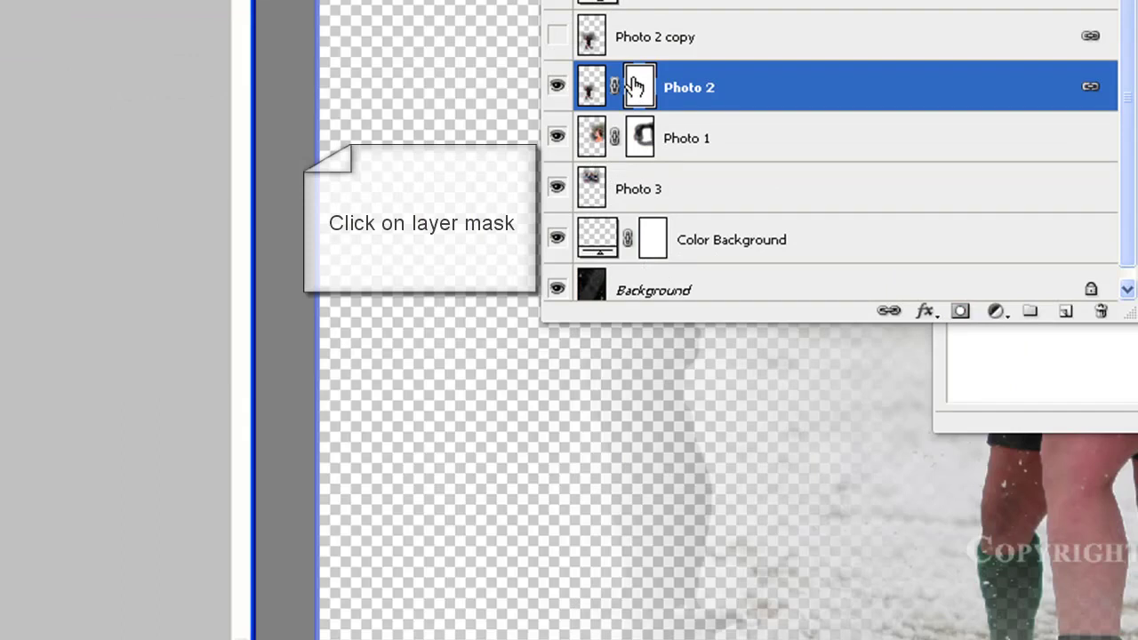
click(634, 86)
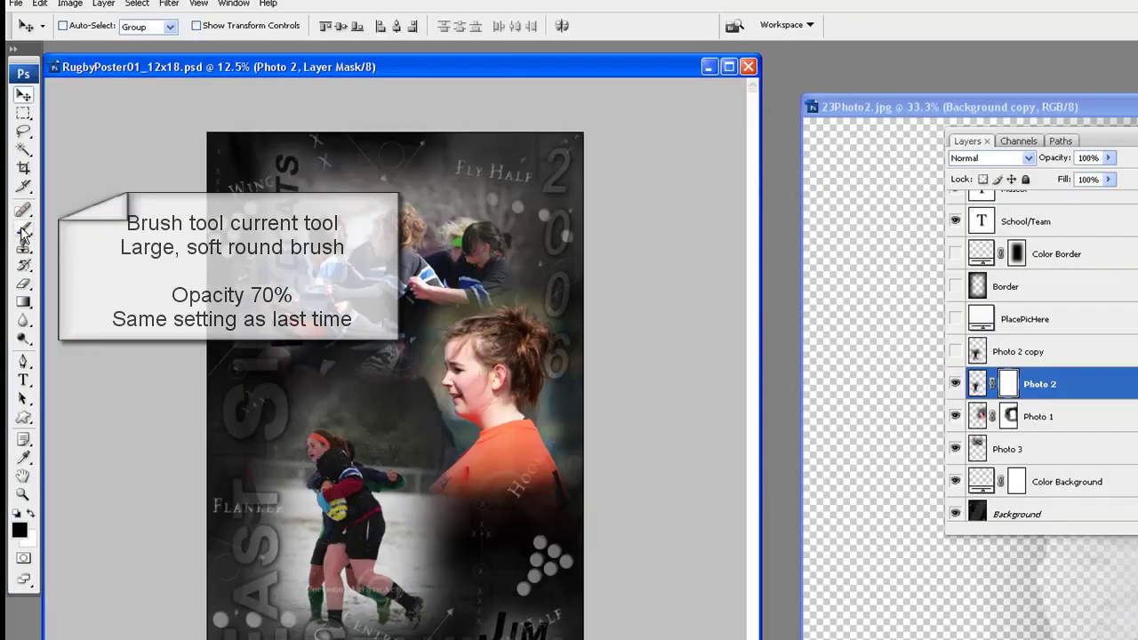
click(46, 0)
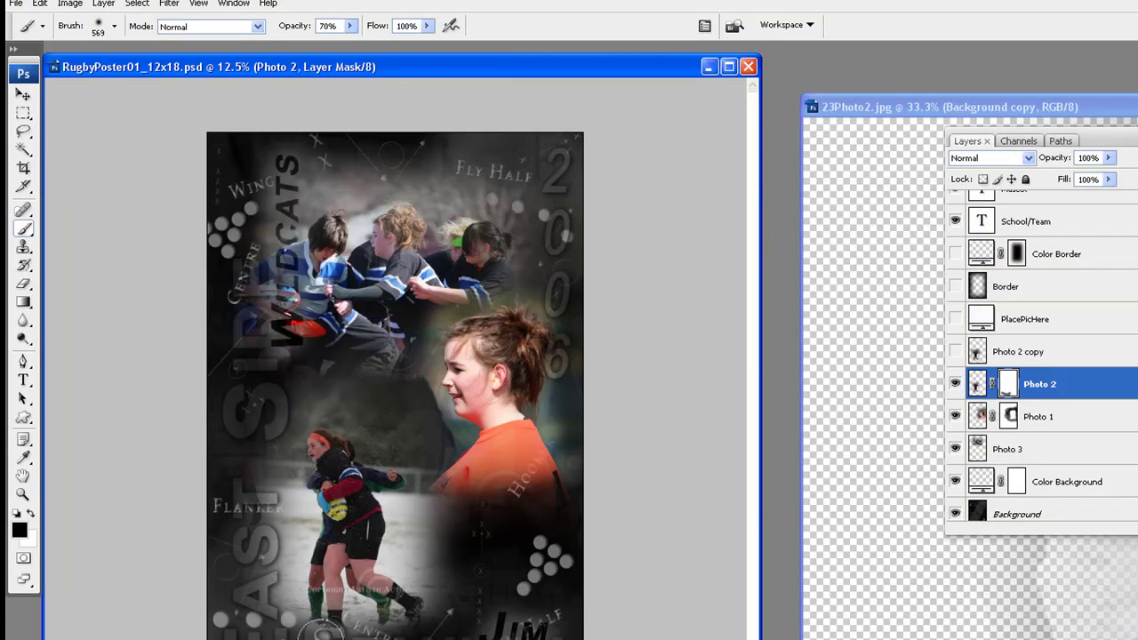
mouse_move(238, 561)
mouse_down()
mouse_move(247, 429)
mouse_move(241, 563)
mouse_move(235, 419)
mouse_move(244, 413)
mouse_up()
mouse_move(464, 507)
mouse_down()
mouse_move(463, 587)
mouse_move(461, 436)
mouse_move(451, 430)
mouse_move(444, 623)
mouse_up()
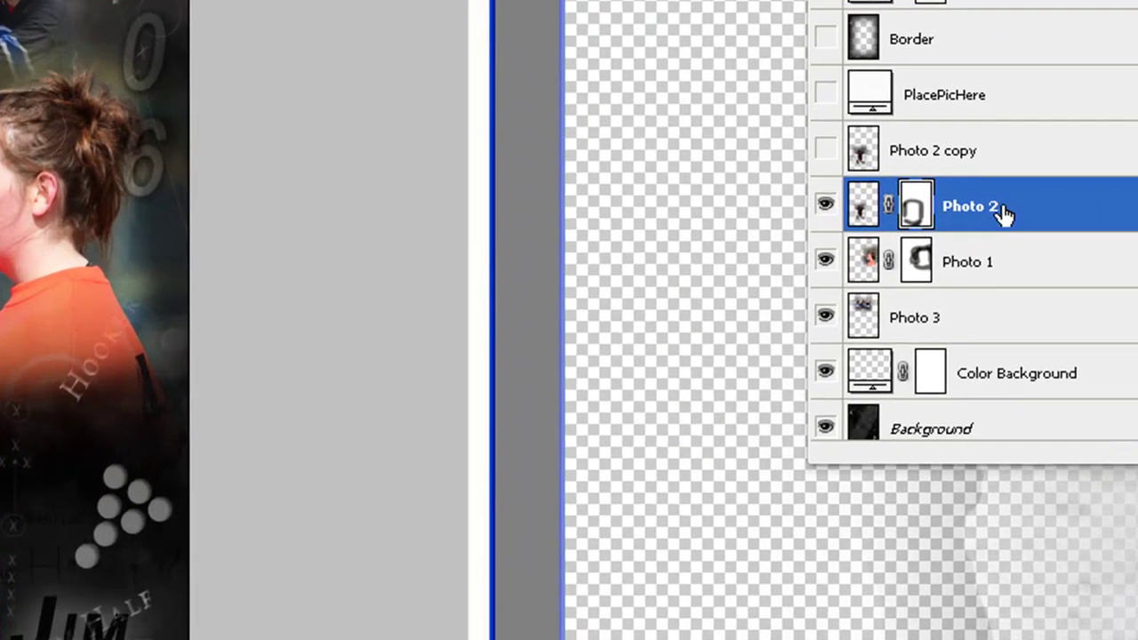
drag(1003, 212, 1009, 296)
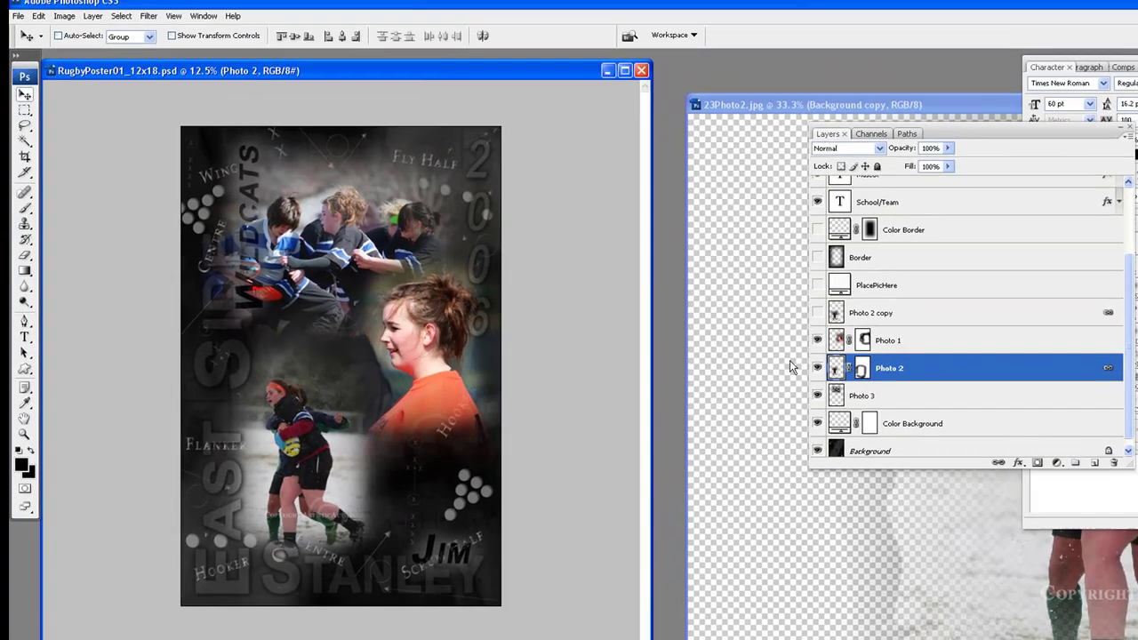
Scale Photo 2 proportionally to 110%, then repeat the transform for another 10%
click(40, 17)
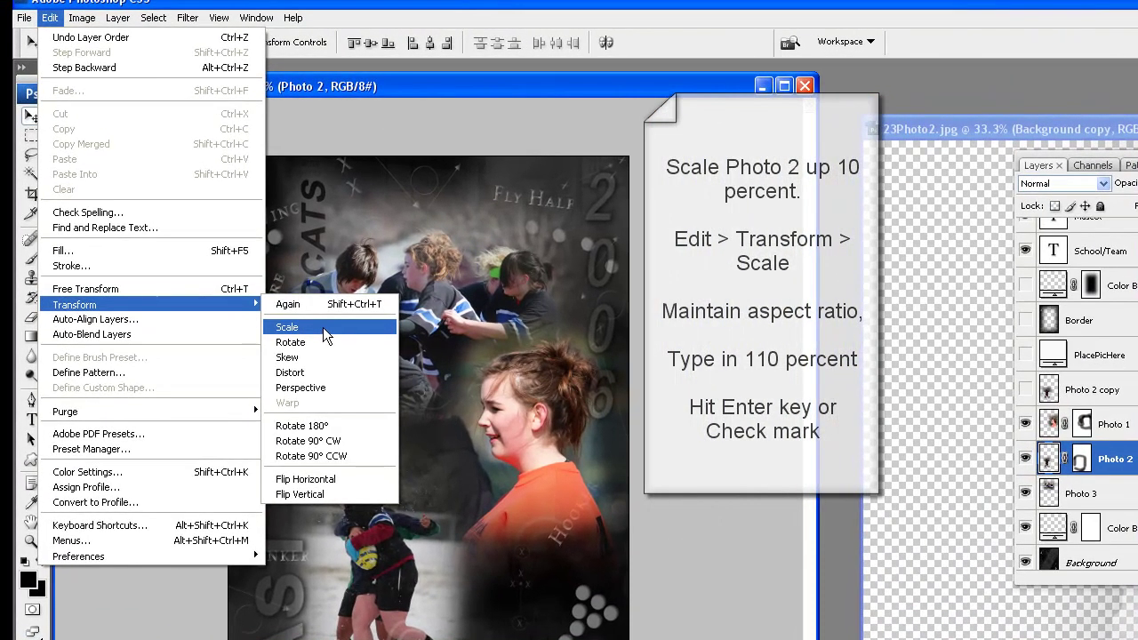
click(302, 327)
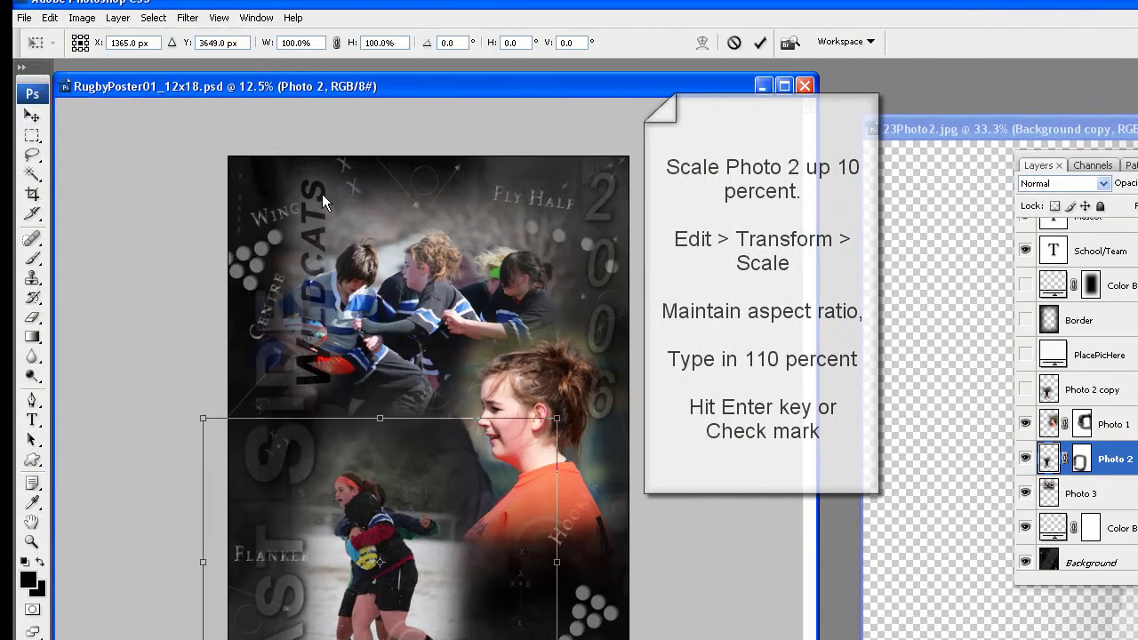
click(336, 42)
text(110)
key(Return)
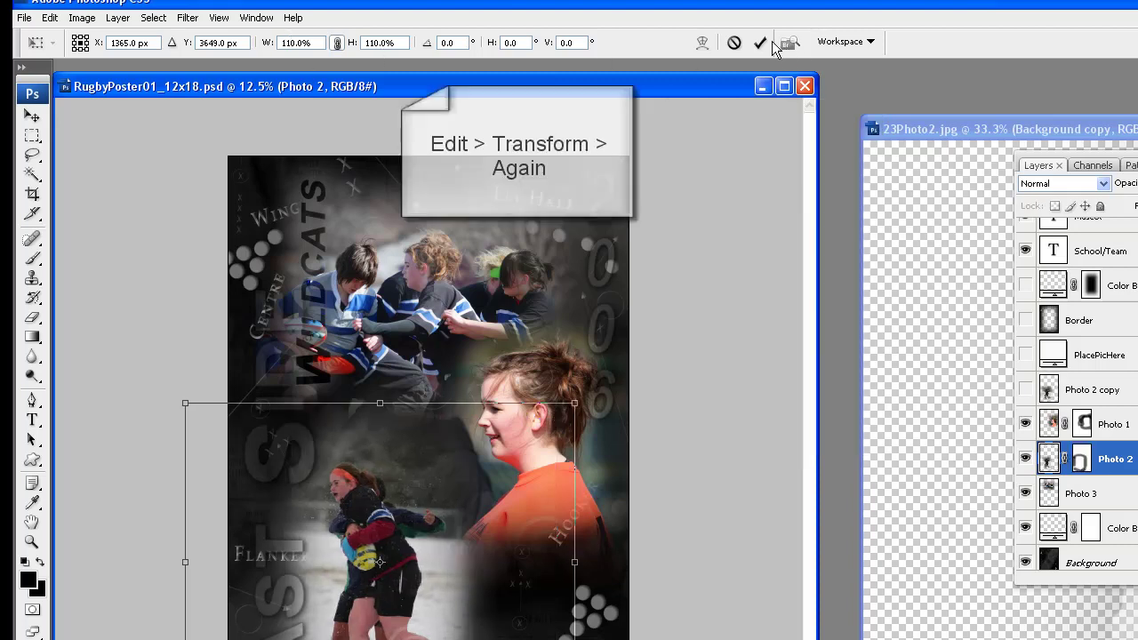
click(761, 42)
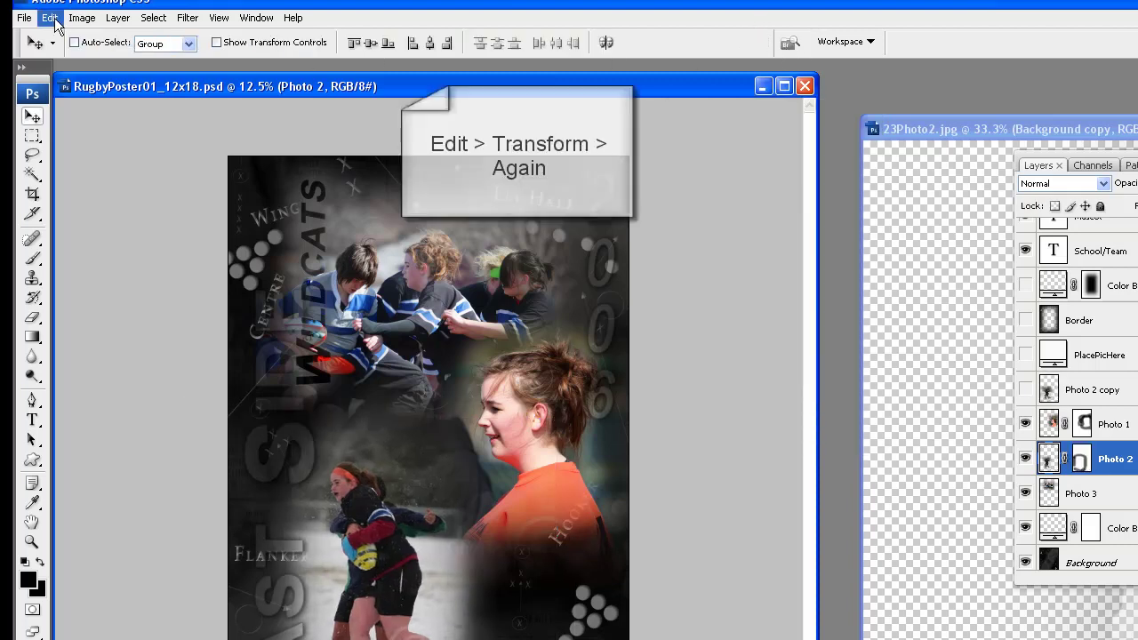
click(52, 18)
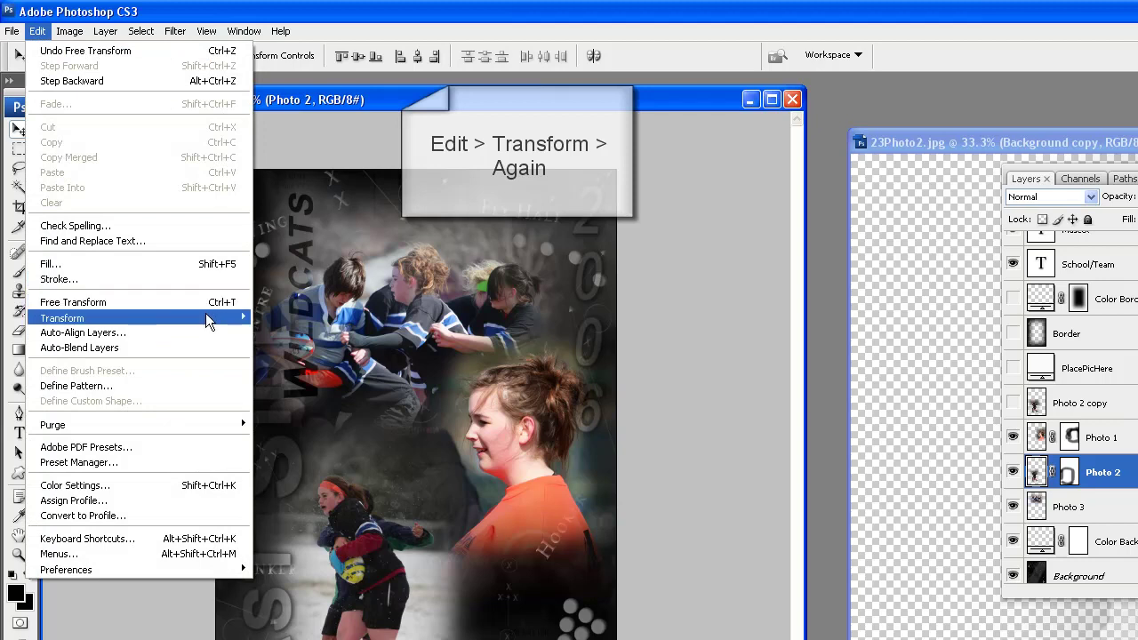
mouse_move(206, 316)
click(299, 317)
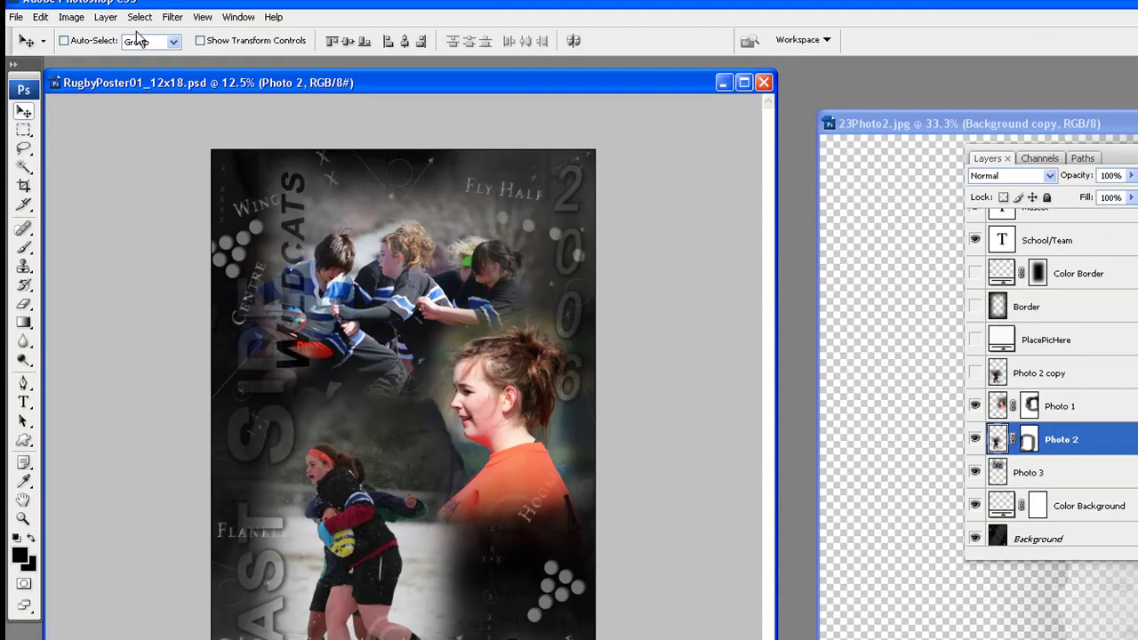
Rotate Photo 2 about 5° counterclockwise, commit, and nudge it slightly upward
click(40, 17)
mouse_move(172, 300)
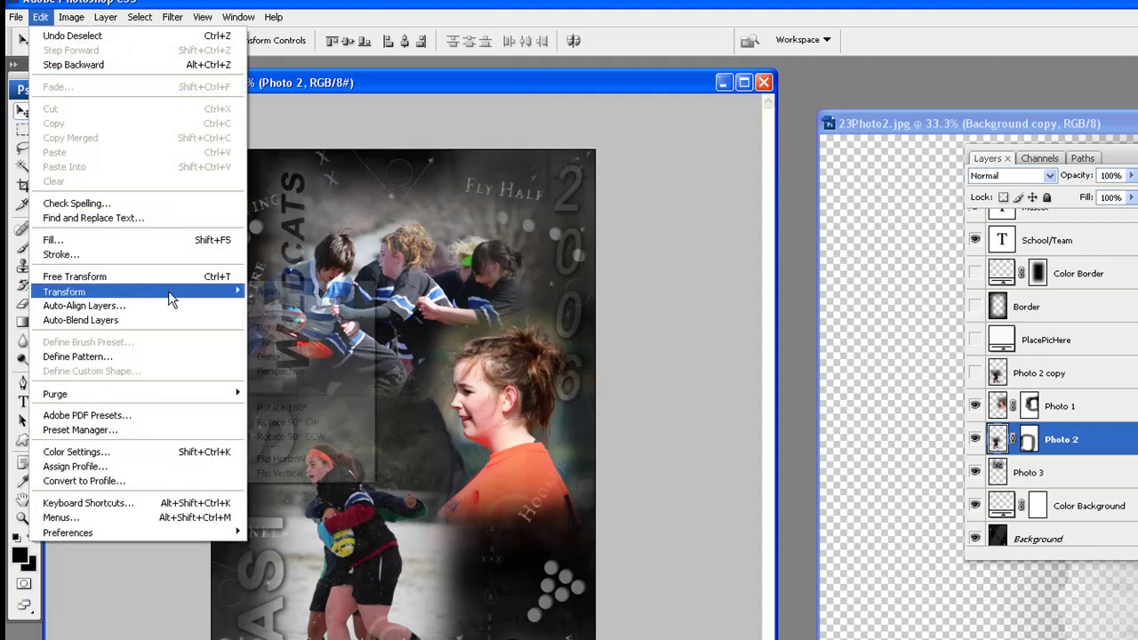
click(327, 332)
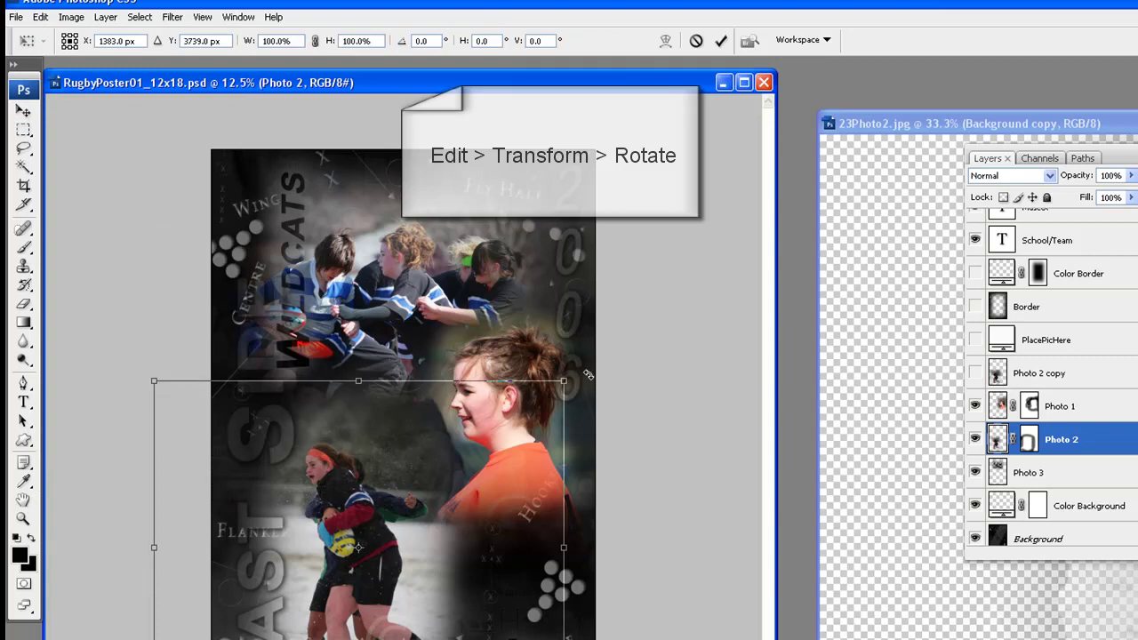
drag(588, 375, 574, 350)
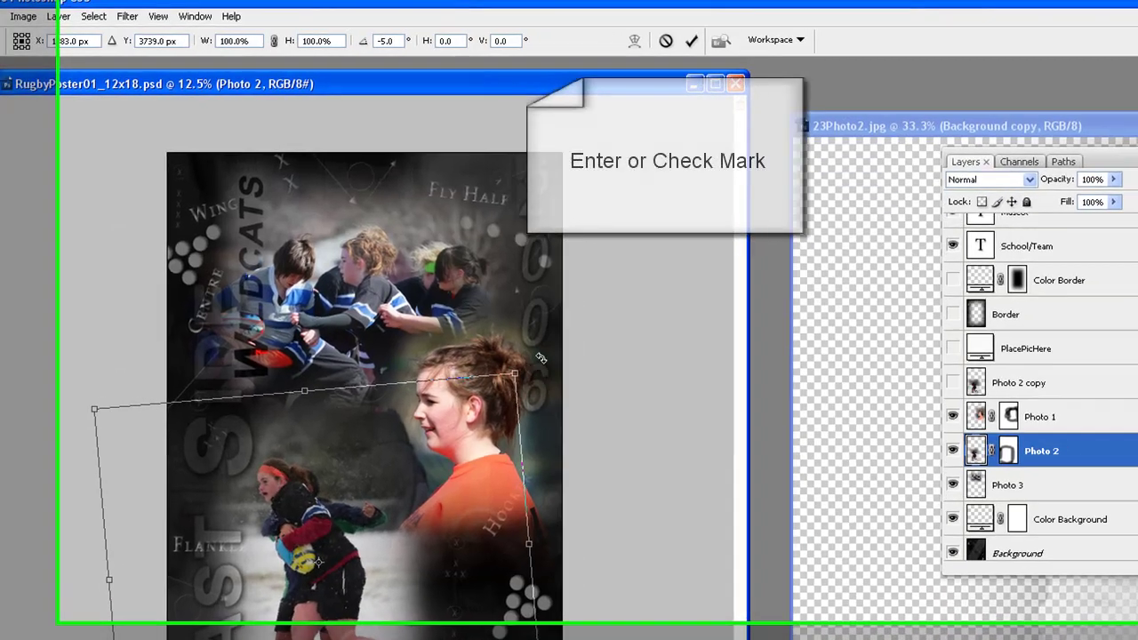
drag(541, 358, 539, 360)
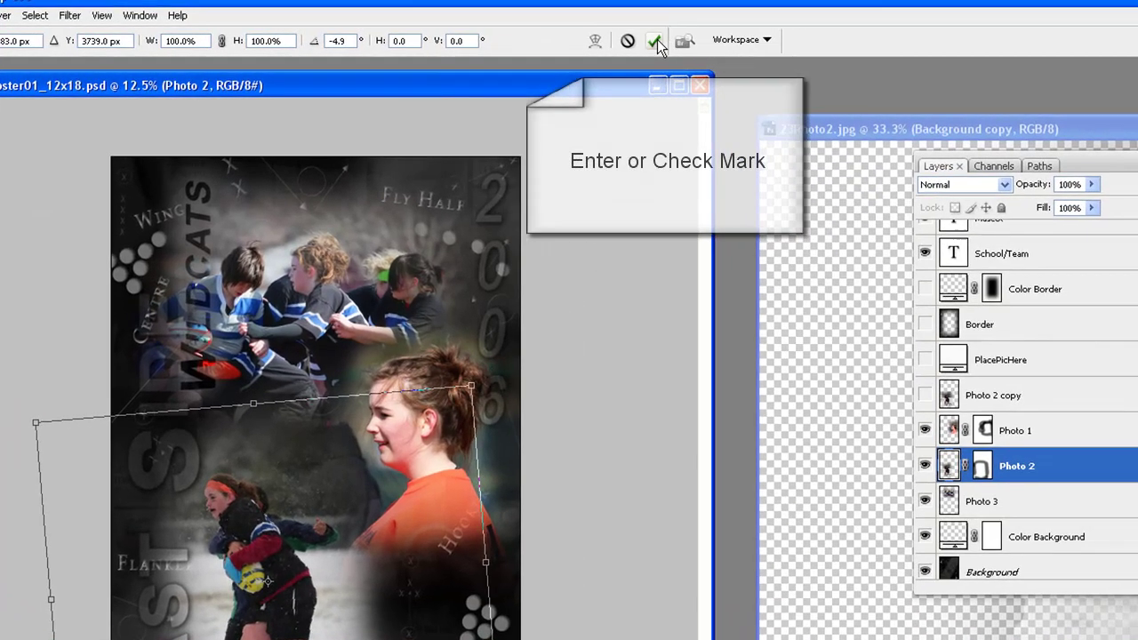
click(656, 42)
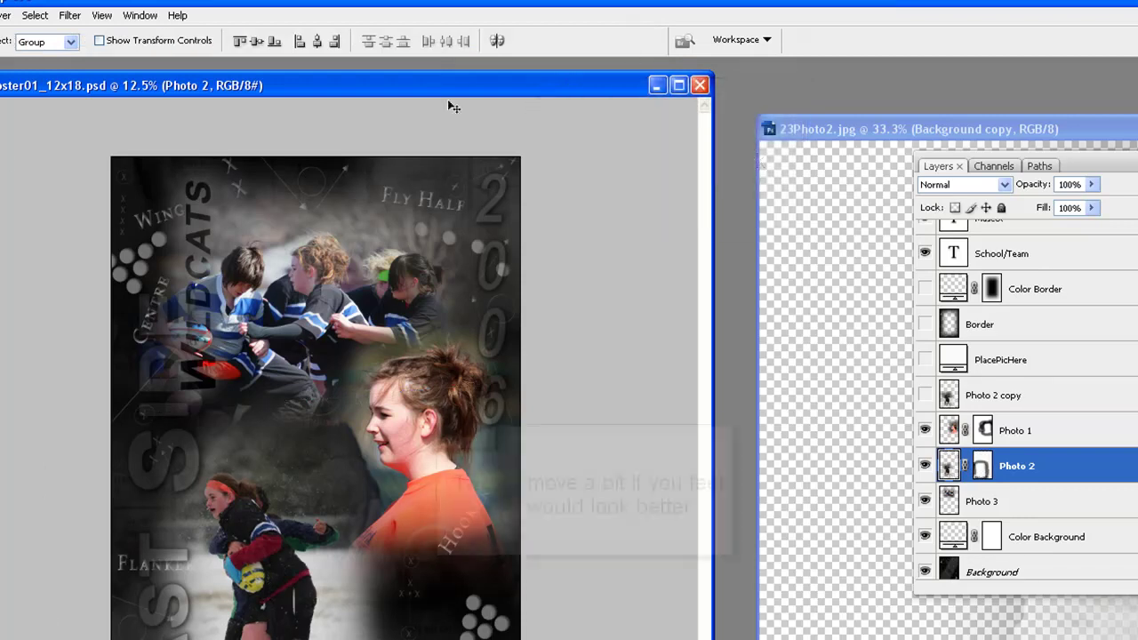
drag(257, 556, 253, 539)
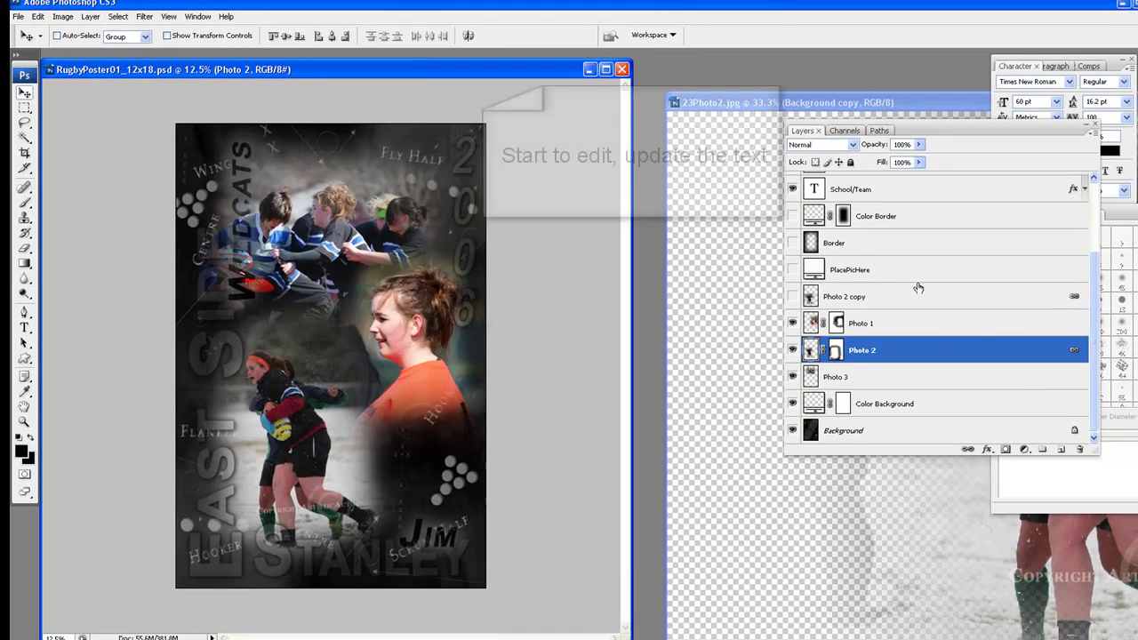
Change the vertical year's 06 to 10 so it reads 2010
scroll(925, 258, up, 4)
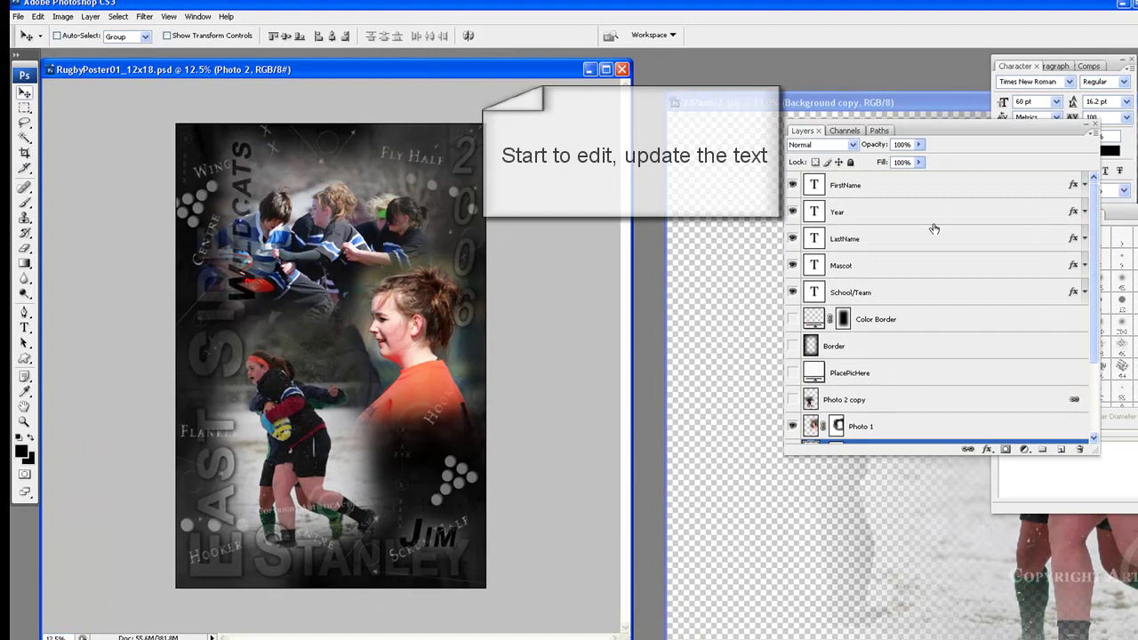
click(886, 214)
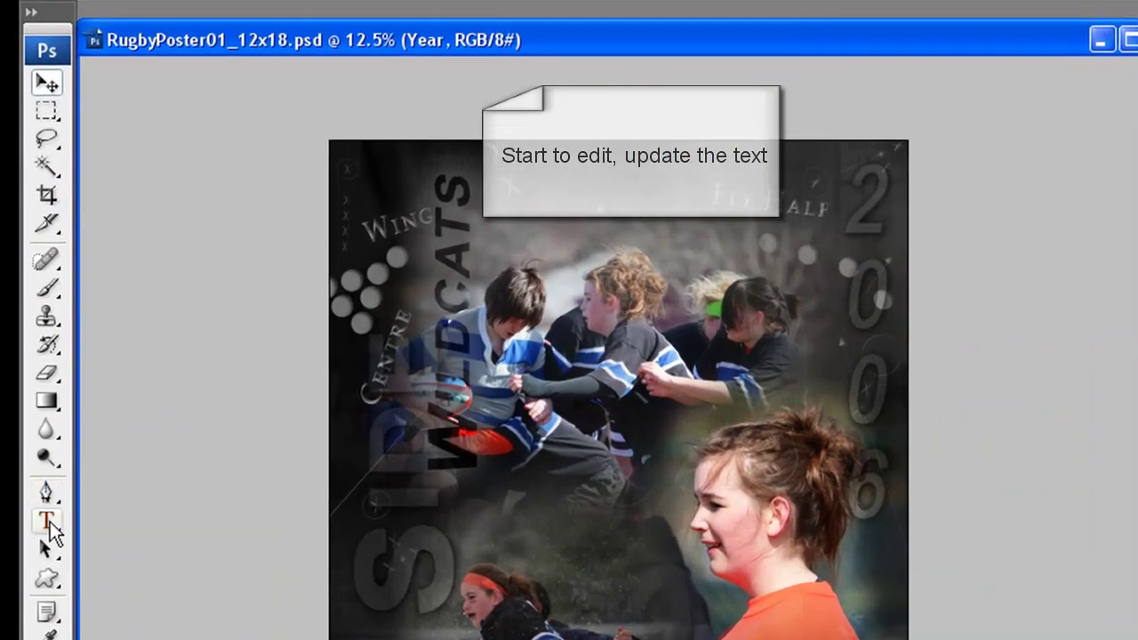
click(43, 498)
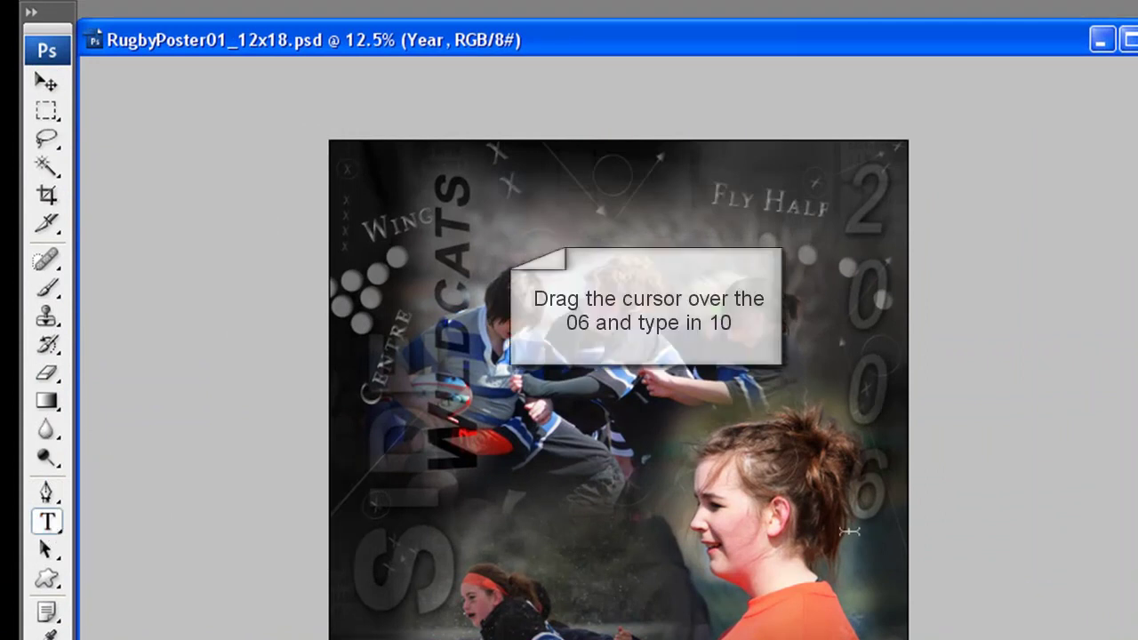
drag(862, 518, 874, 367)
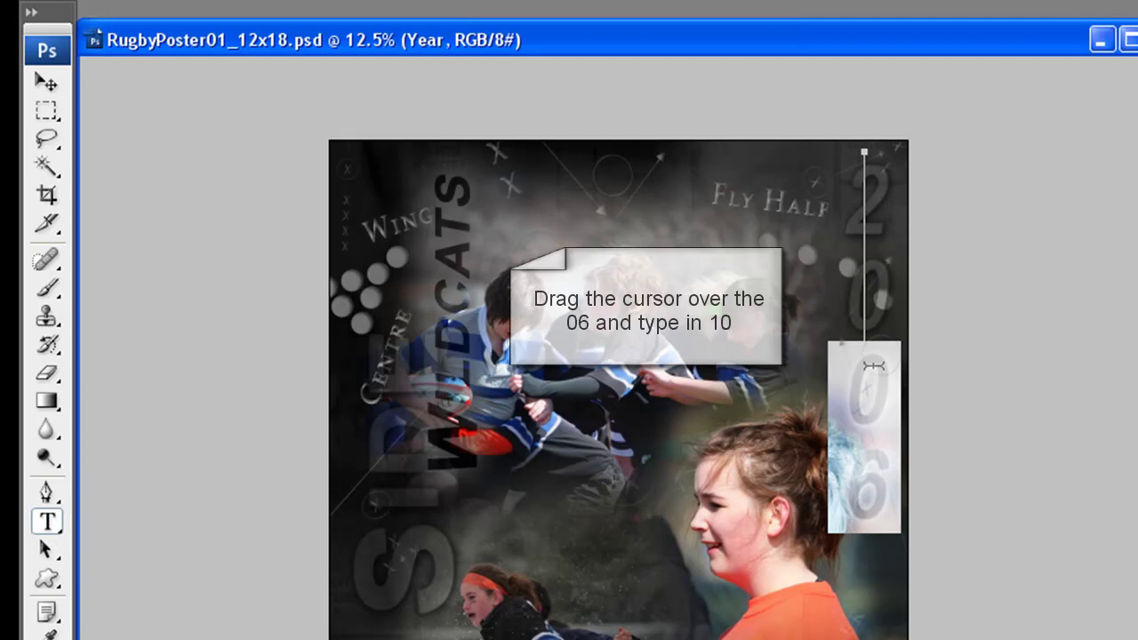
text(10)
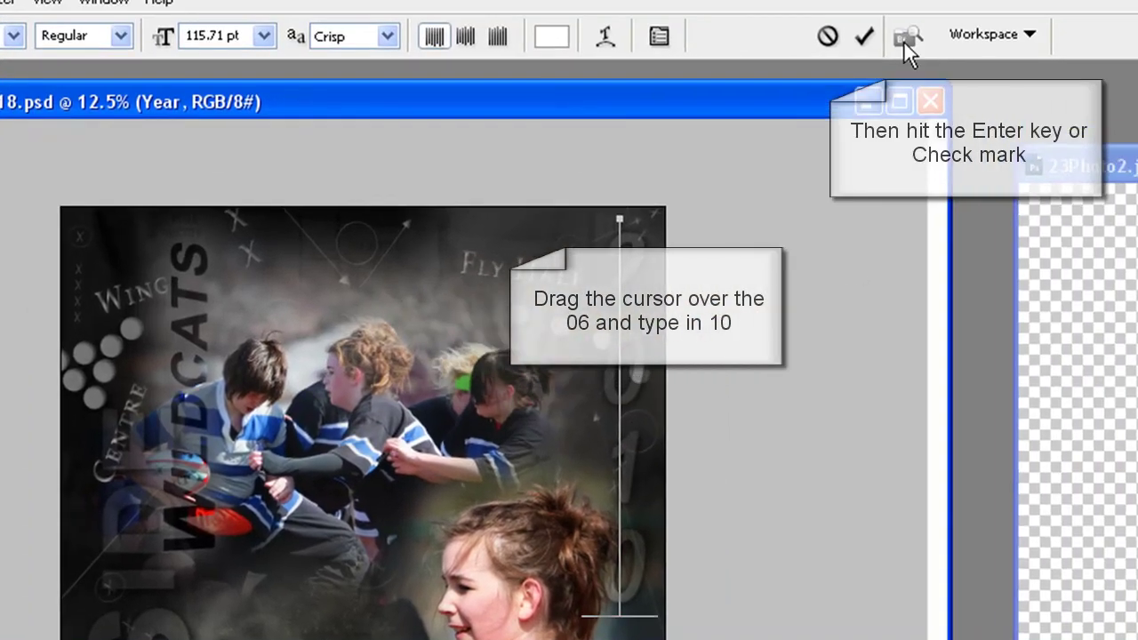
click(860, 37)
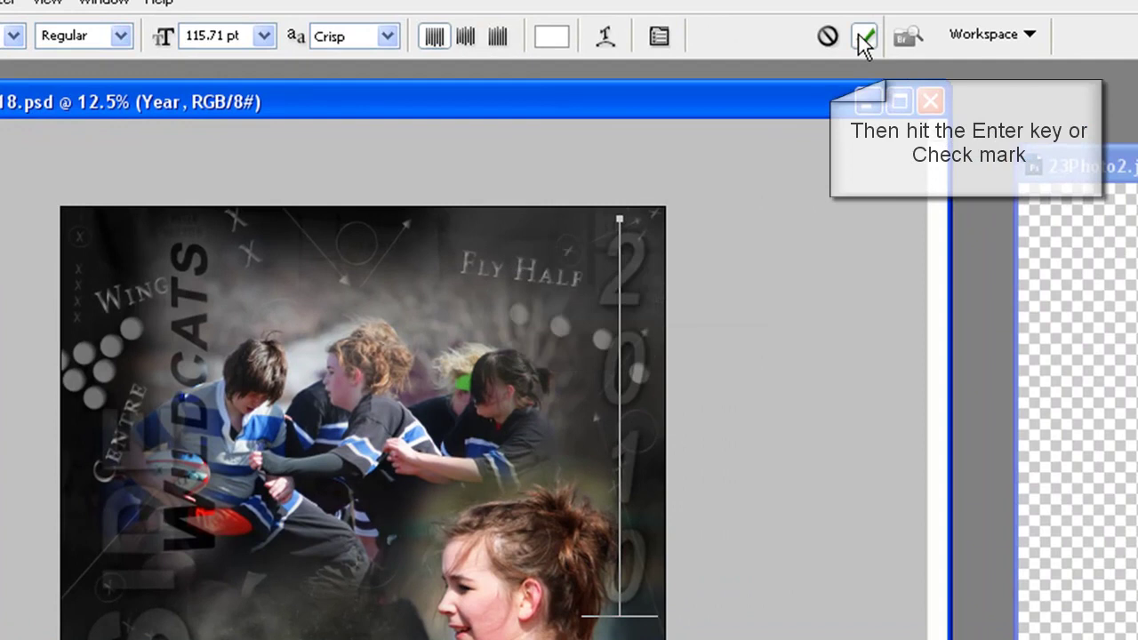
click(860, 36)
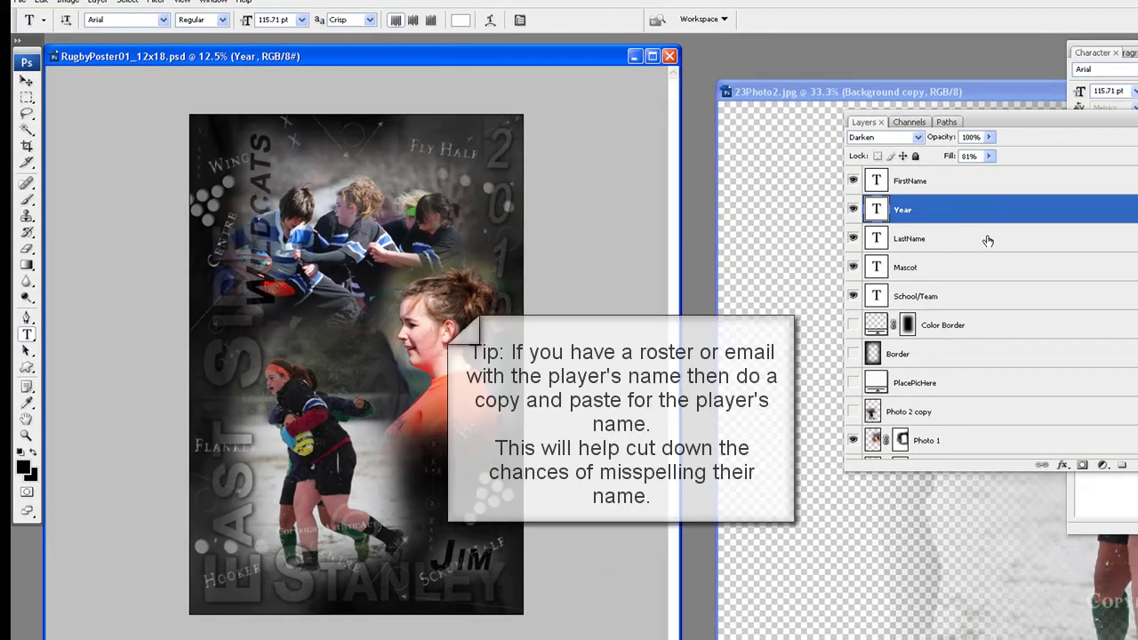
Replace the LastName and FirstName text with the new player's surname and first name
click(988, 239)
drag(280, 579, 499, 584)
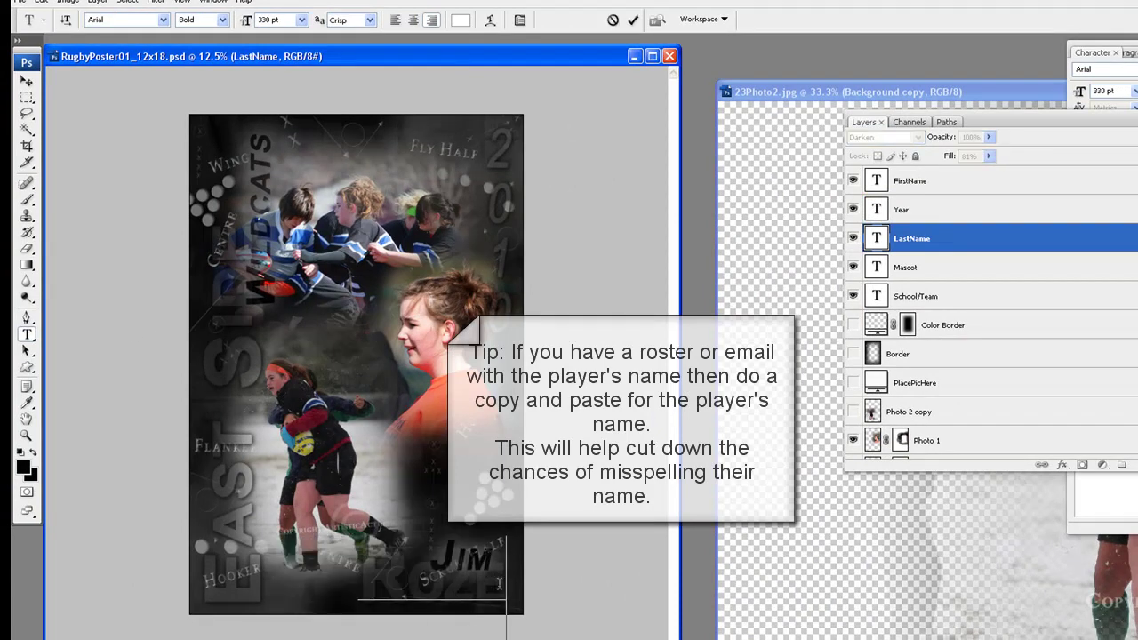
click(632, 21)
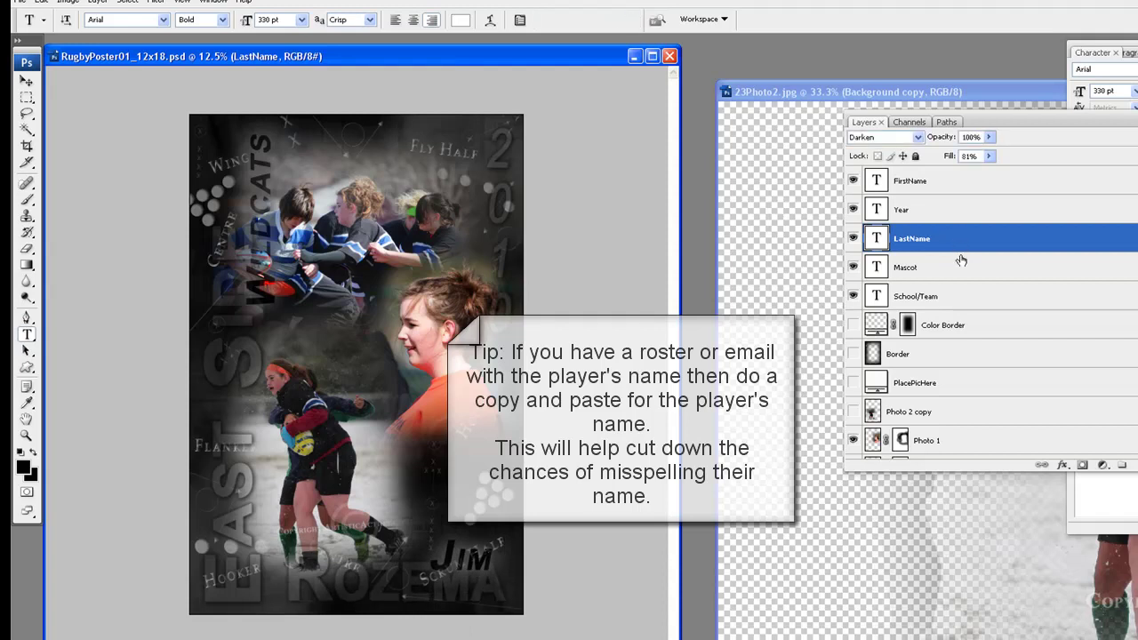
click(961, 183)
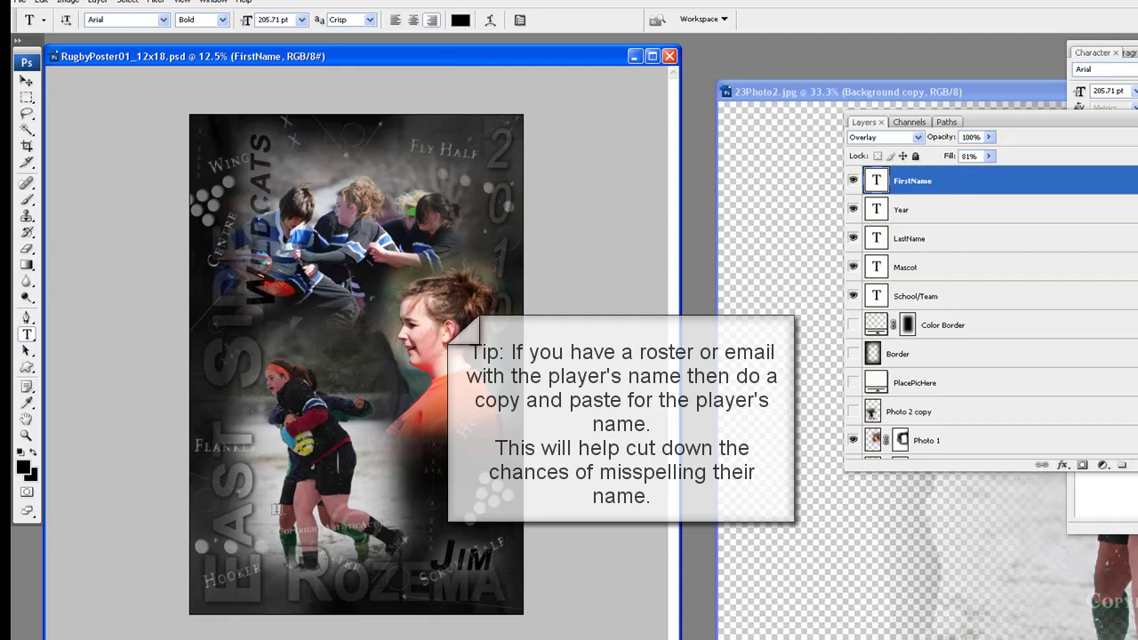
drag(432, 557, 499, 558)
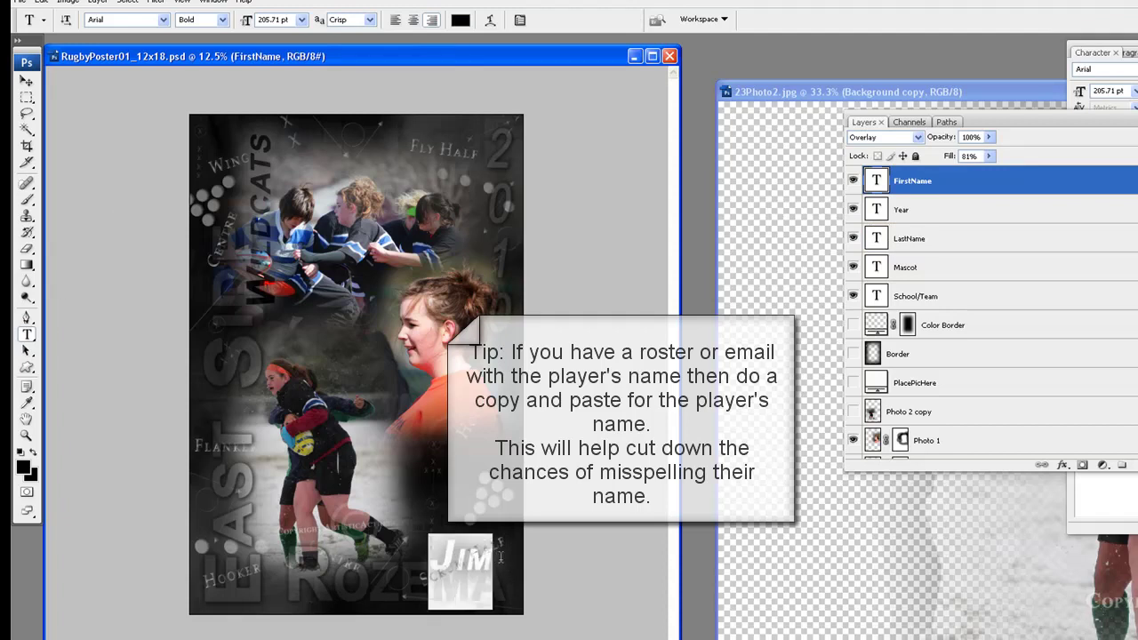
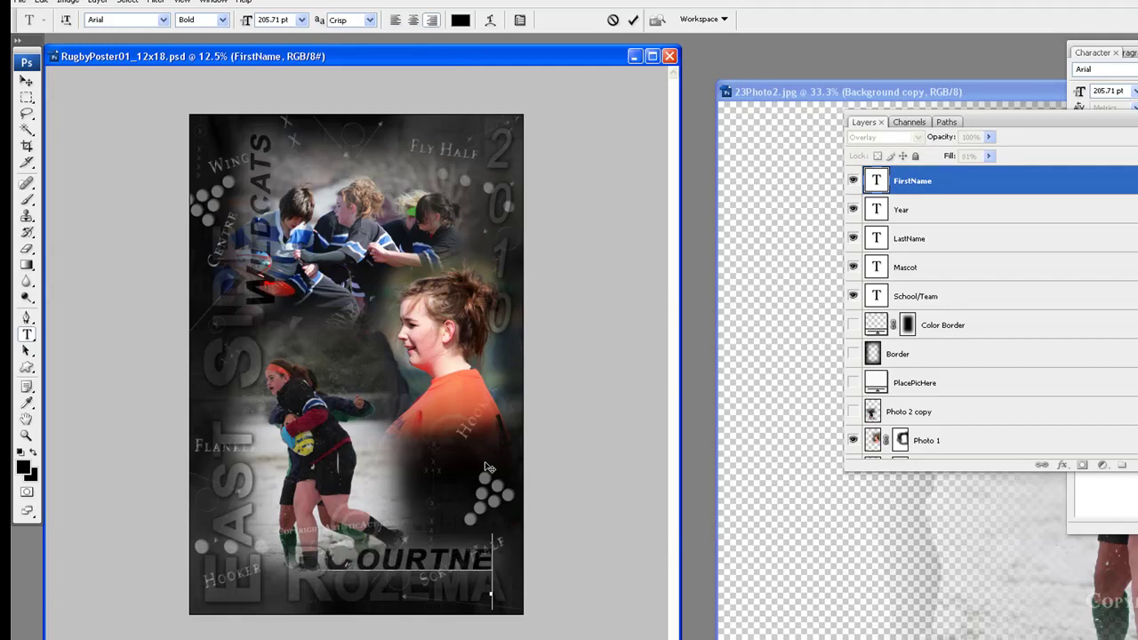